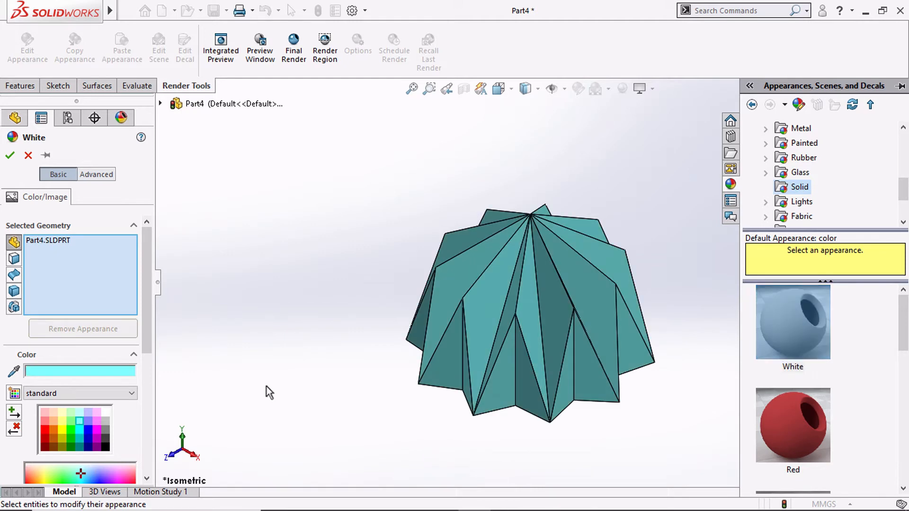
Step: Accept the part's cyan appearance and examine the pleated faces of the model from several directions
left_click(10, 157)
scroll(545, 300, "up", 3)
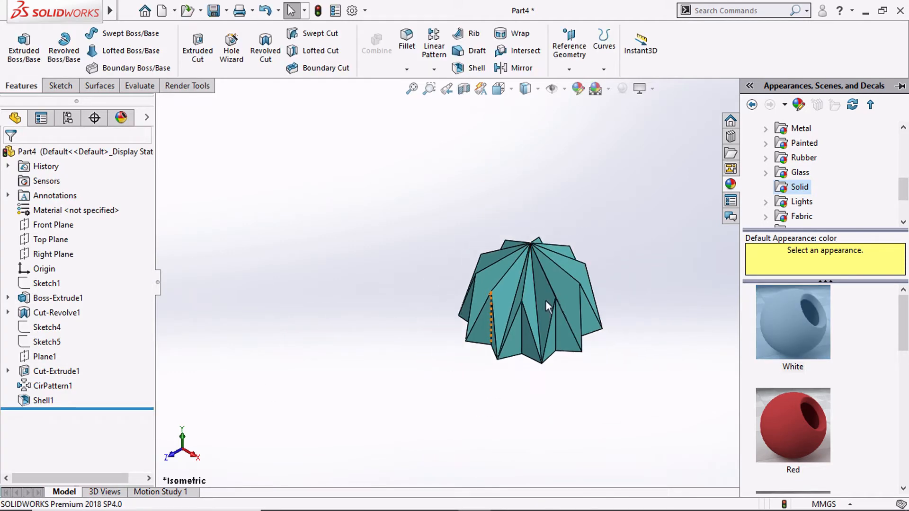
key("ctrl+3")
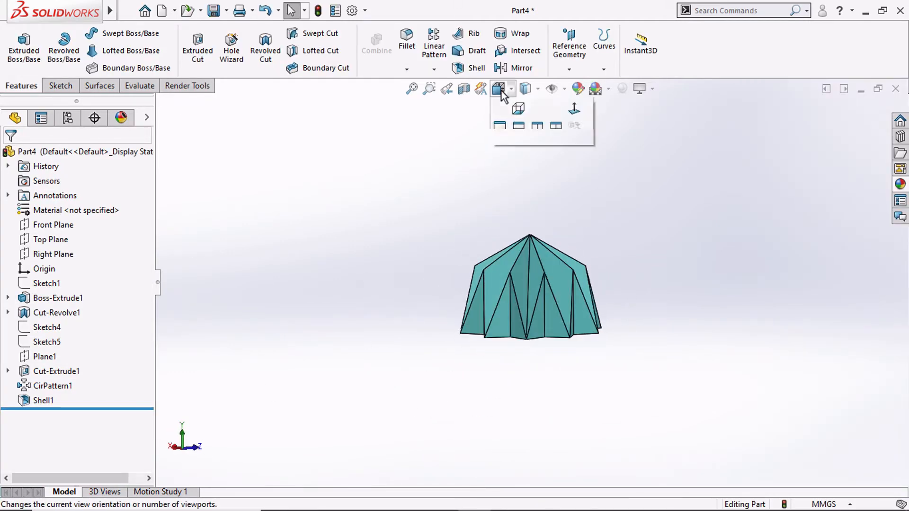
mouse_move(525, 89)
left_click(526, 125)
mouse_move(535, 279)
middle_mouse_down()
mouse_move(546, 282)
mouse_move(544, 265)
mouse_move(574, 257)
middle_mouse_up()
left_click(526, 107)
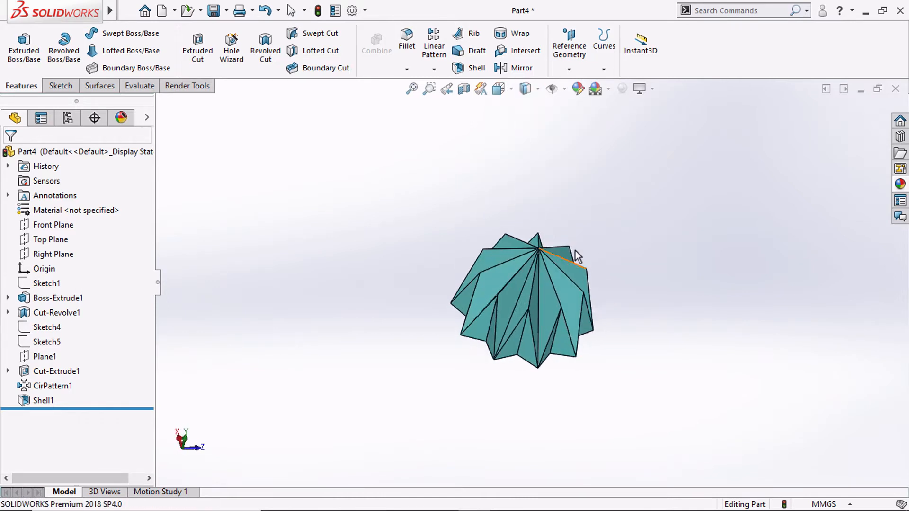
left_click(574, 126)
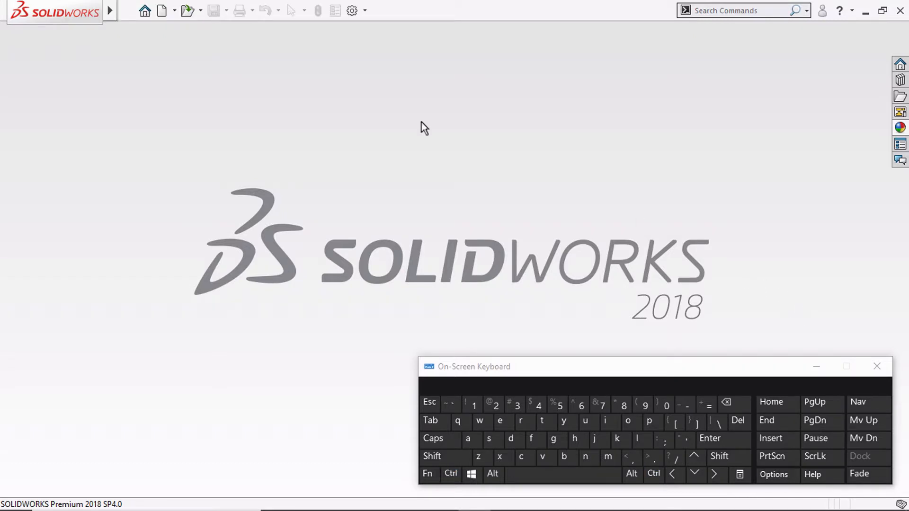
Step: Create a new document from the Part template, keeping the on-screen keyboard clear of the modelling area
left_click(161, 10)
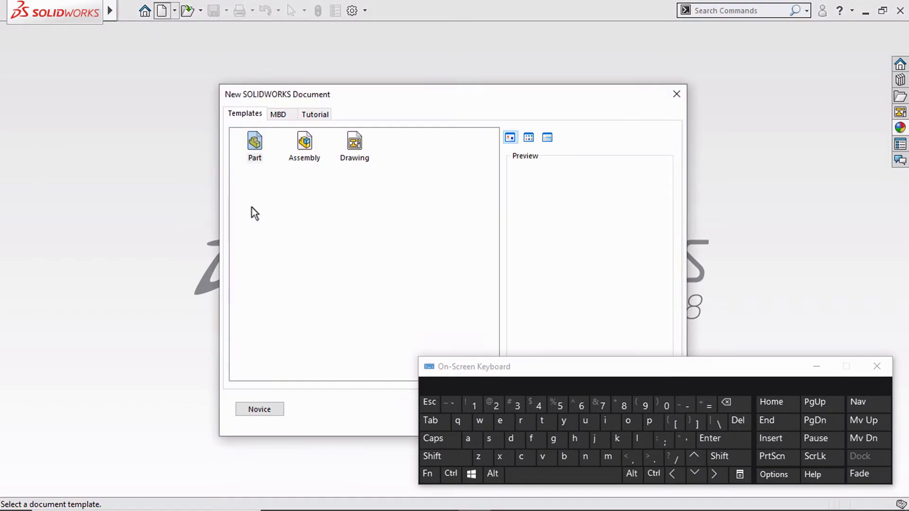
left_click(253, 138)
left_click_drag(442, 101, 316, 67)
left_click(401, 385)
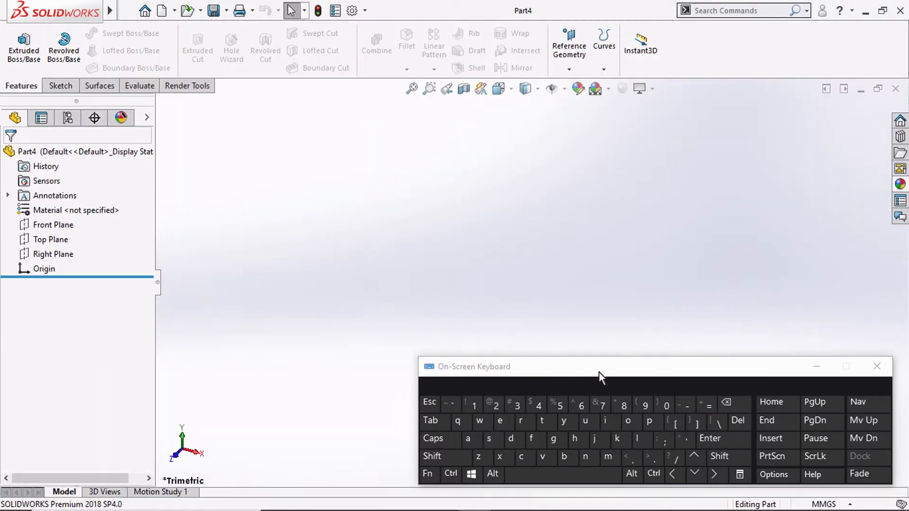
mouse_move(598, 372)
left_mouse_down()
mouse_move(616, 357)
mouse_move(607, 362)
left_mouse_up()
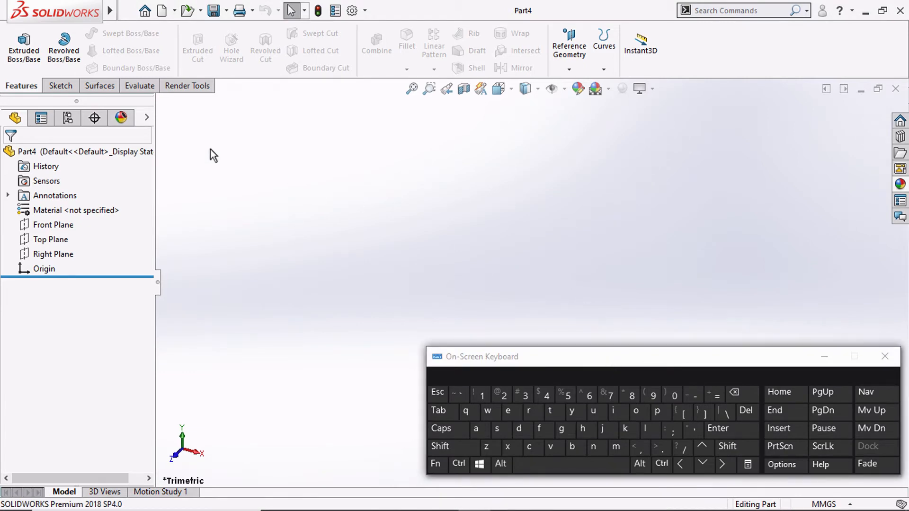
Step: On the Top Plane, sketch a 10-sided polygon centred on the origin with an inscribed circle about 103 mm in diameter
left_click(44, 241)
left_click(53, 214)
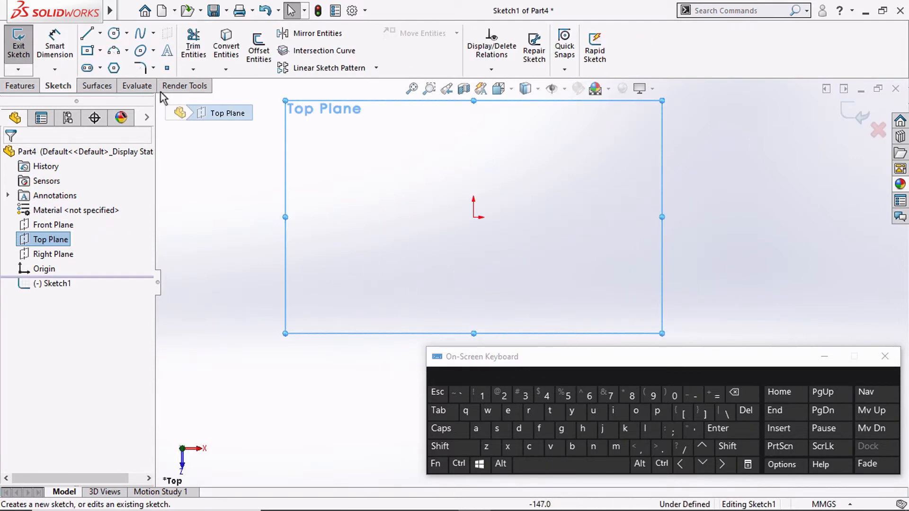
left_click(113, 34)
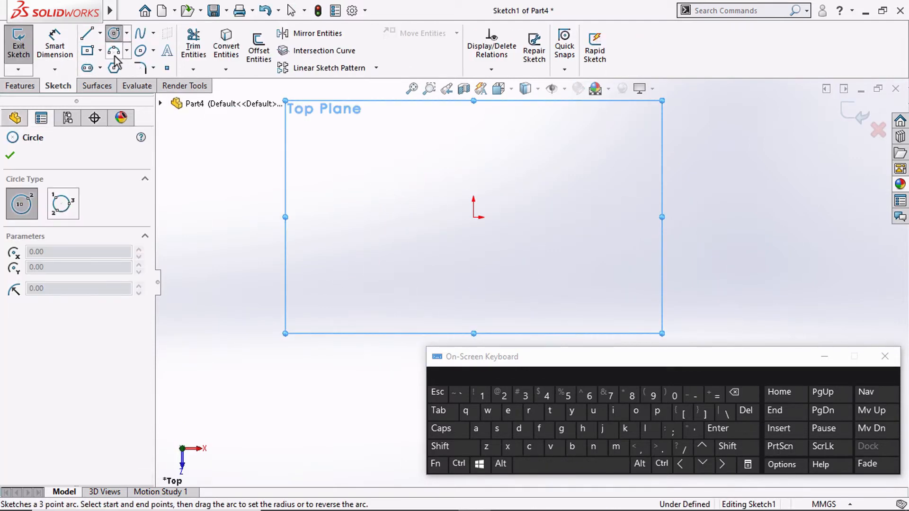
left_click(113, 68)
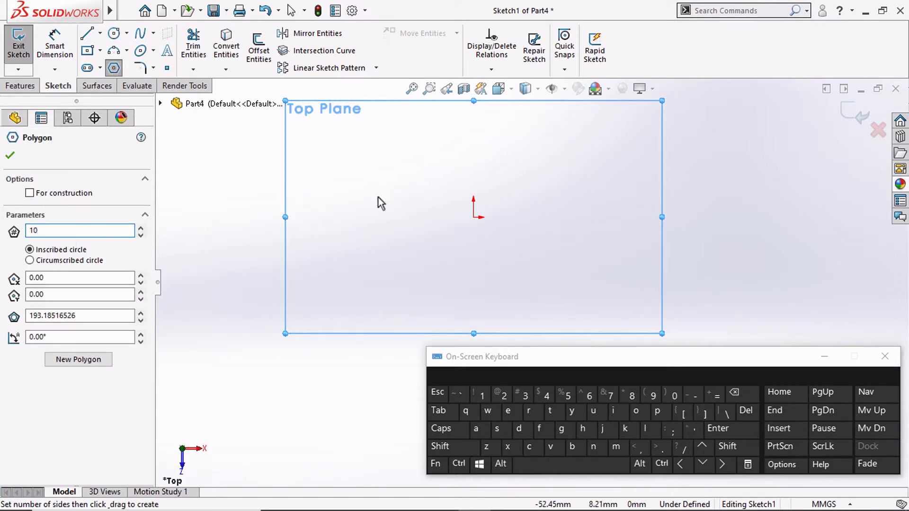
left_click_drag(473, 217, 359, 217)
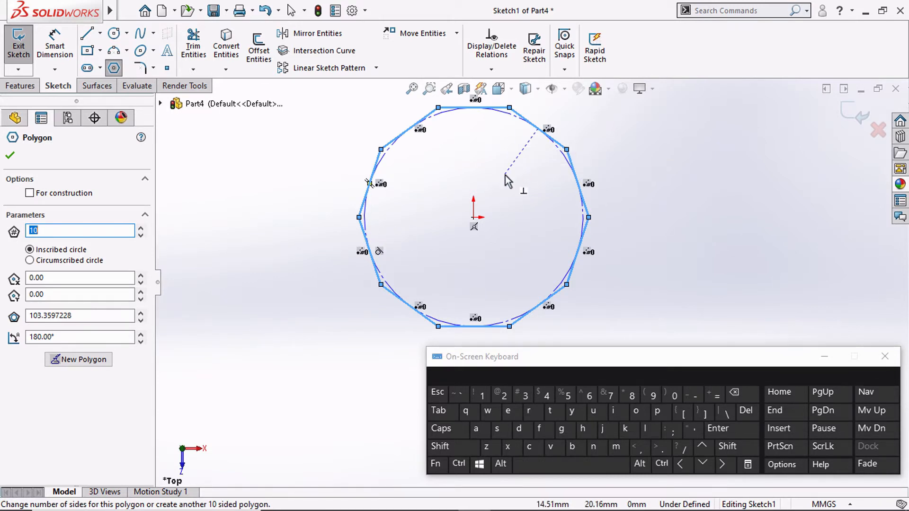
Step: Dimension the polygon's inscribed construction circle with a diameter of 100 mm
left_click(56, 53)
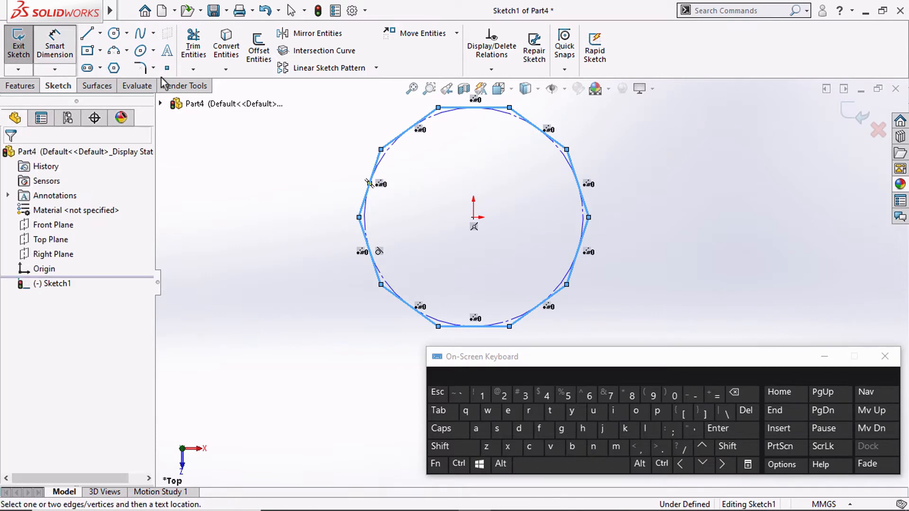
left_click(369, 187)
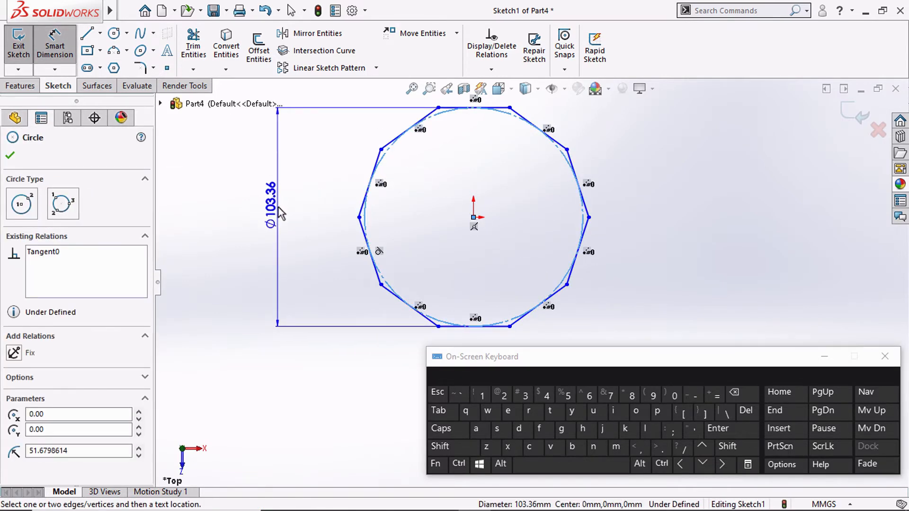
left_click(278, 207)
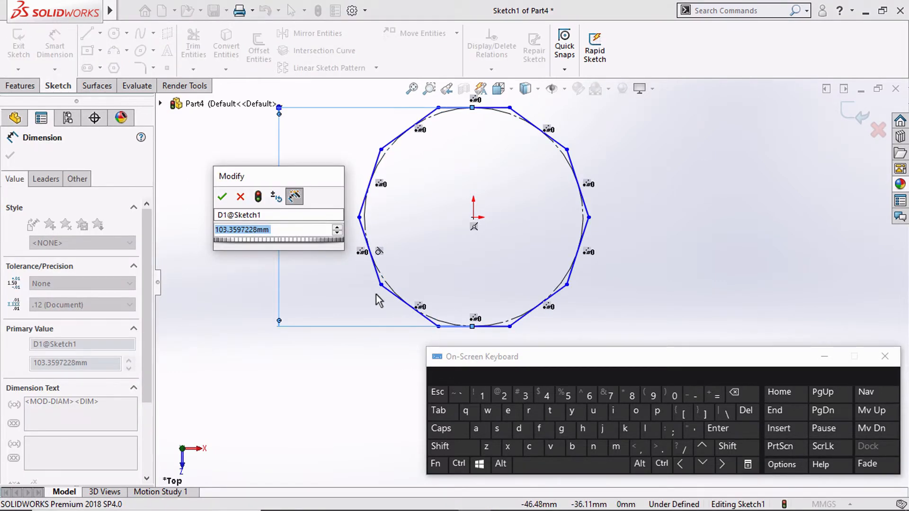
type("100")
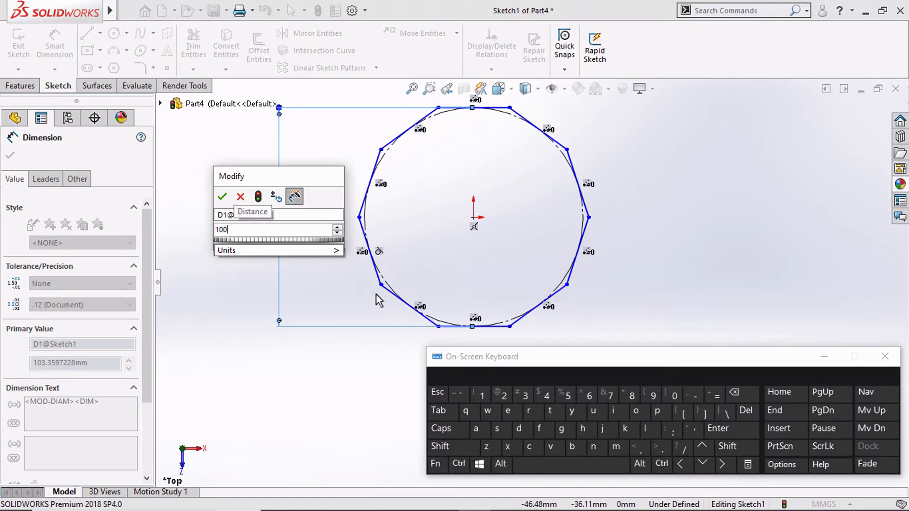
key("Return")
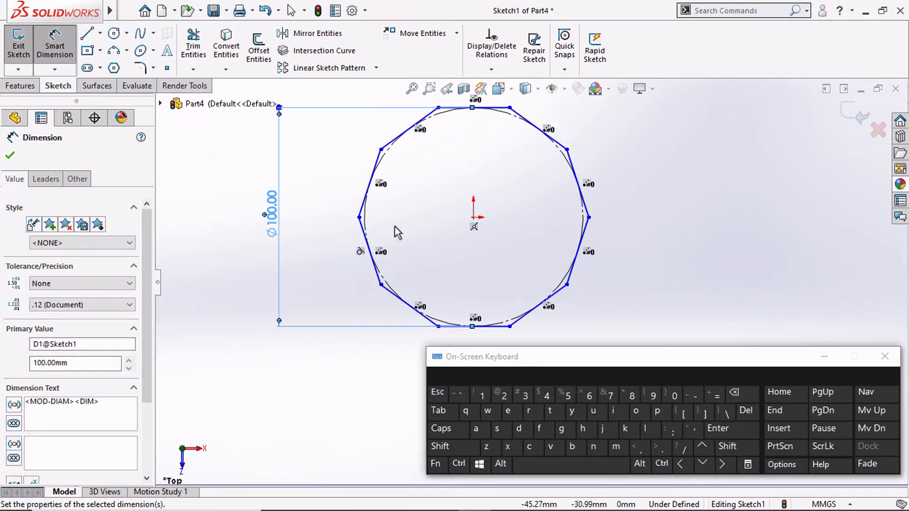
key("Escape")
Step: Add a Horizontal relation to the polygon's top side and exit the sketch
left_click(454, 108)
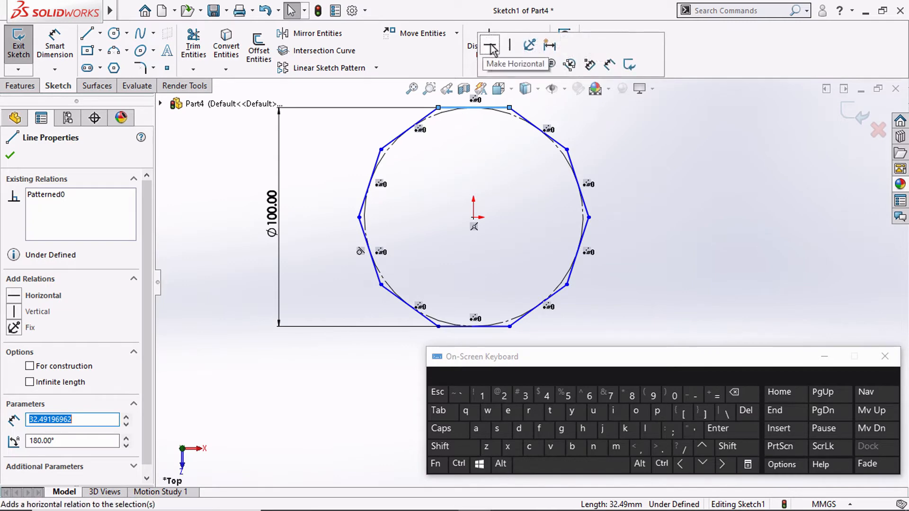
left_click(490, 46)
left_click(648, 246)
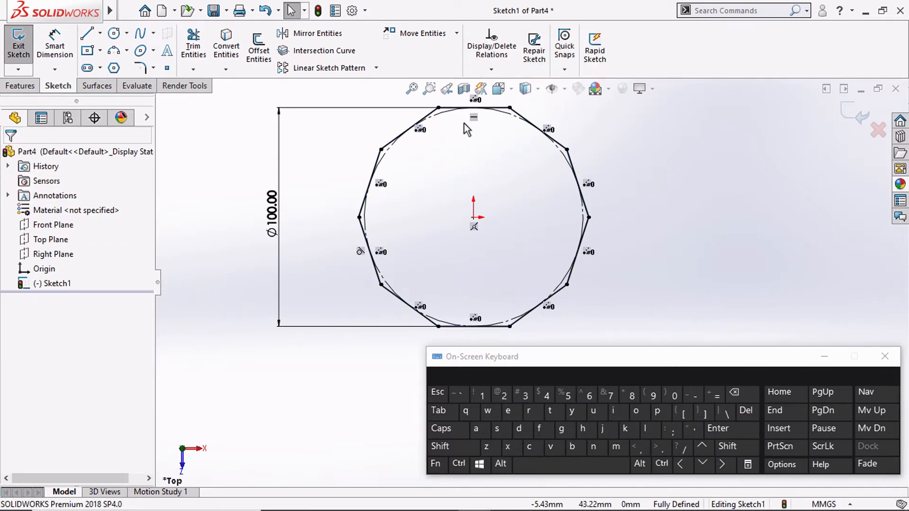
left_click(851, 115)
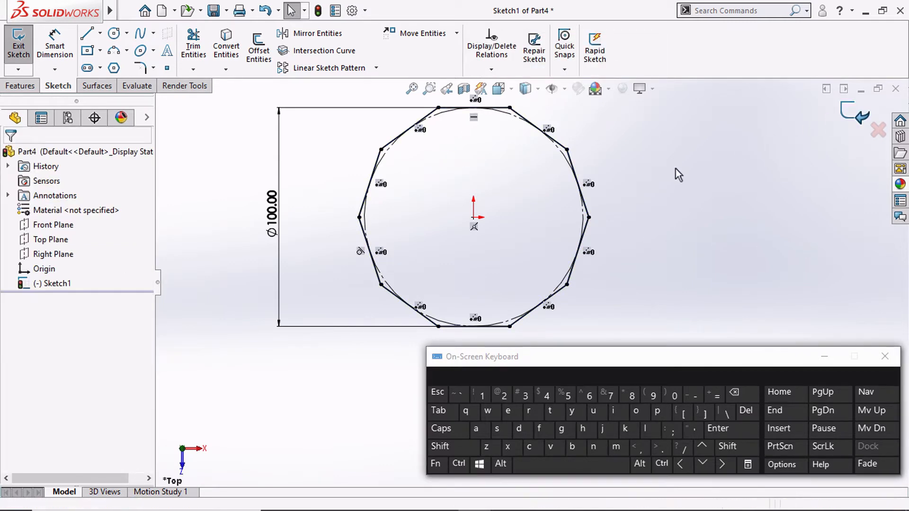
left_click(654, 191)
Step: Start a second sketch on the Top Plane and draw a zigzag from the decagon's upper-left vertex to its leftmost vertex, with notches about 25 mm deep
scroll(654, 191, "up", 3)
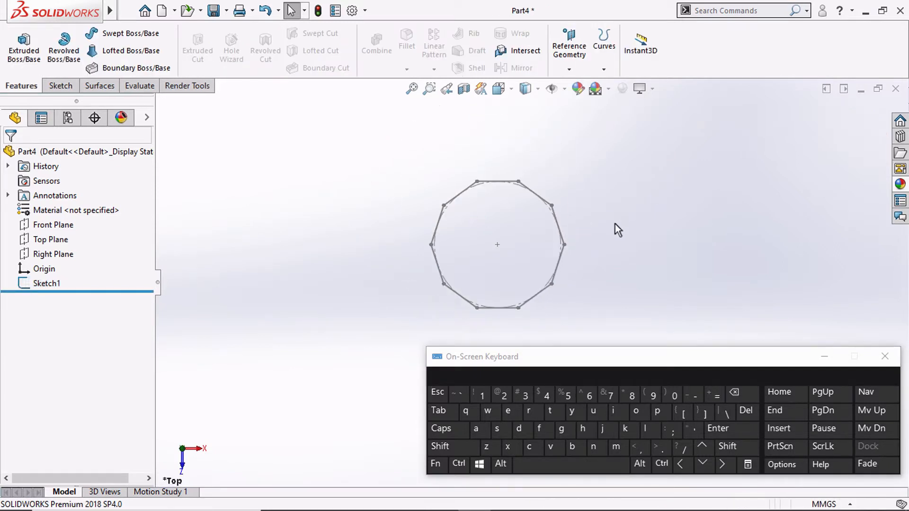
scroll(498, 277, "down", 2)
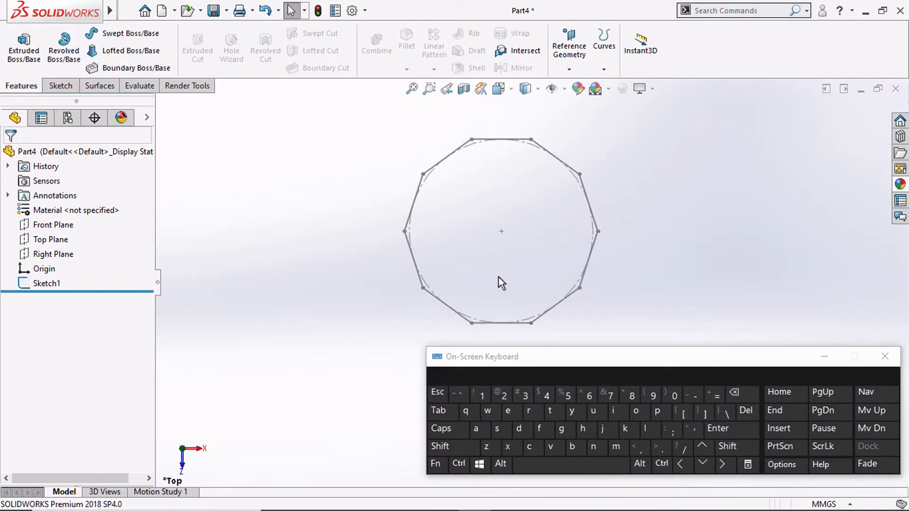
left_click(54, 240)
left_click(67, 223)
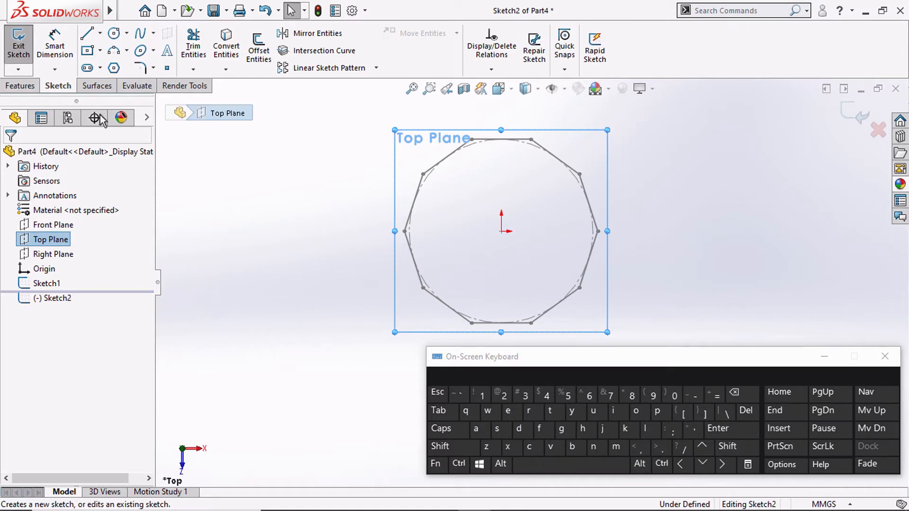
left_click(88, 34)
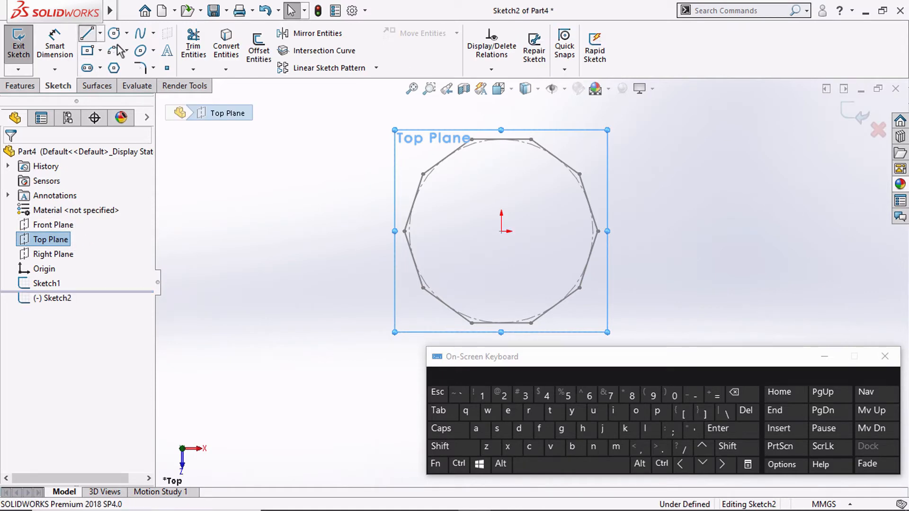
left_click(471, 140)
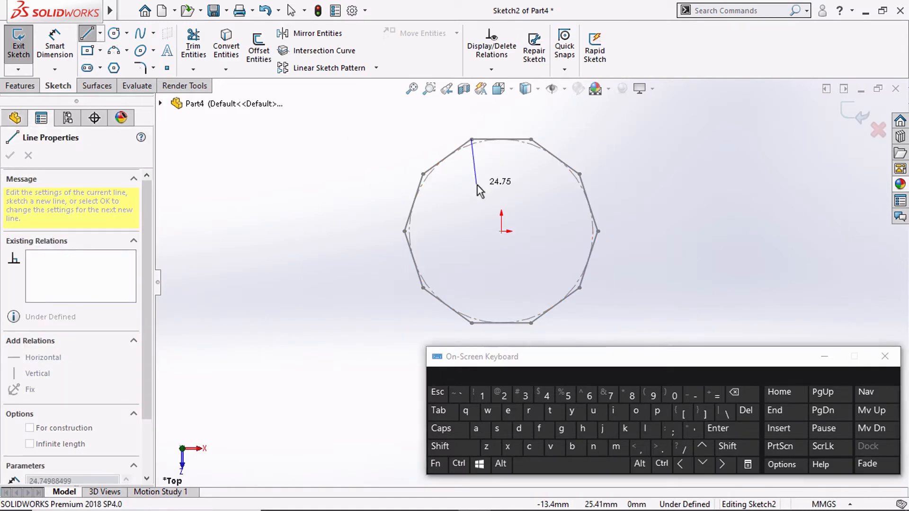
left_click(477, 184)
left_click(422, 174)
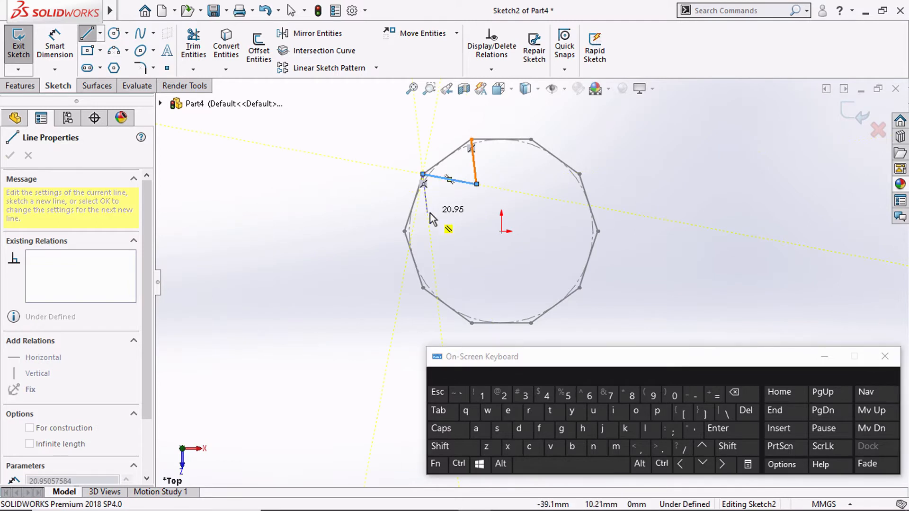
left_click(455, 209)
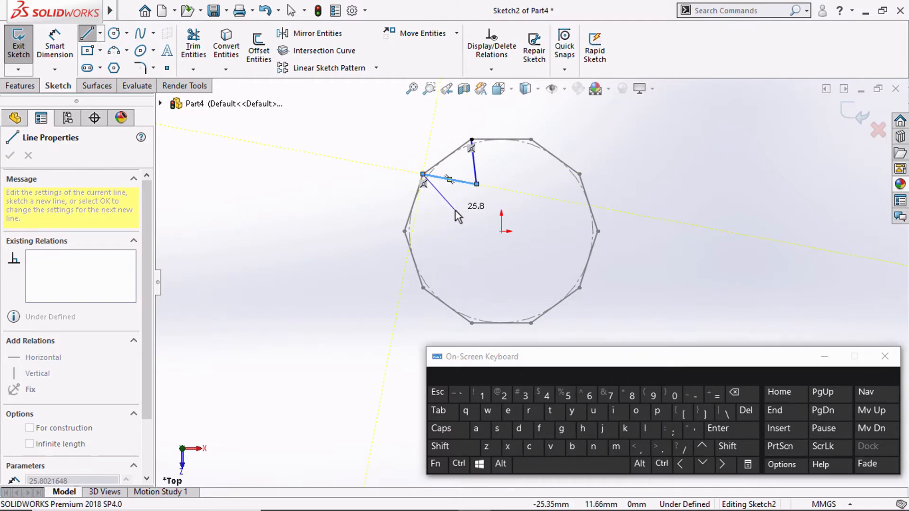
left_click(405, 232)
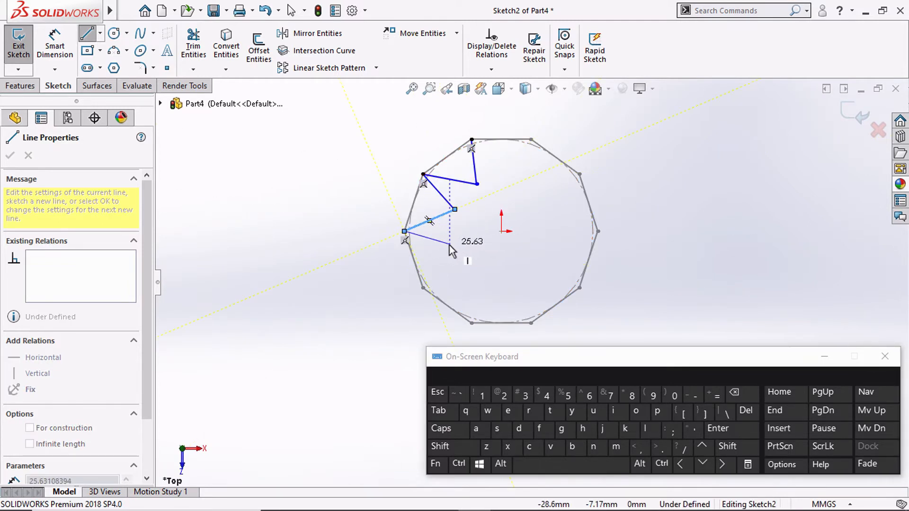
Step: Continue the zigzag line from the decagon's leftmost vertex around to its bottom-right vertex, placing an inward point between neighbouring vertices
left_click(450, 243)
left_click(422, 287)
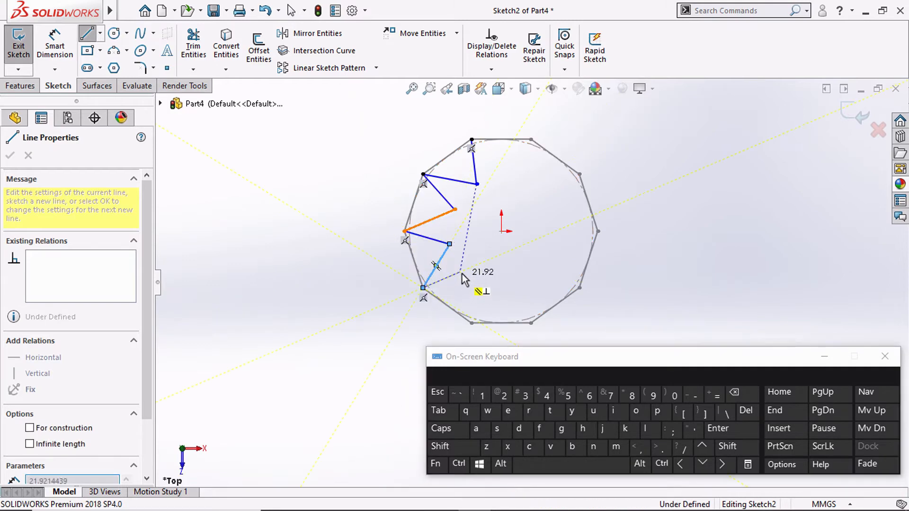
left_click(471, 267)
left_click(471, 323)
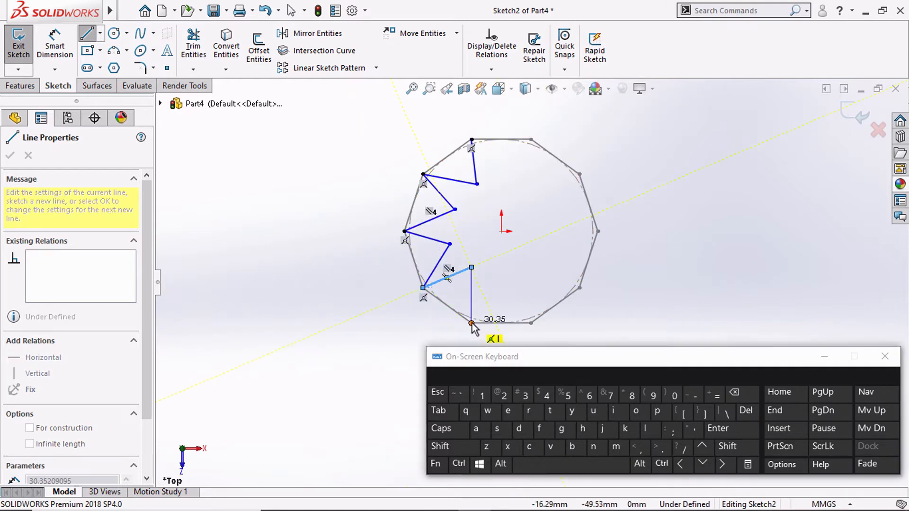
left_click(501, 287)
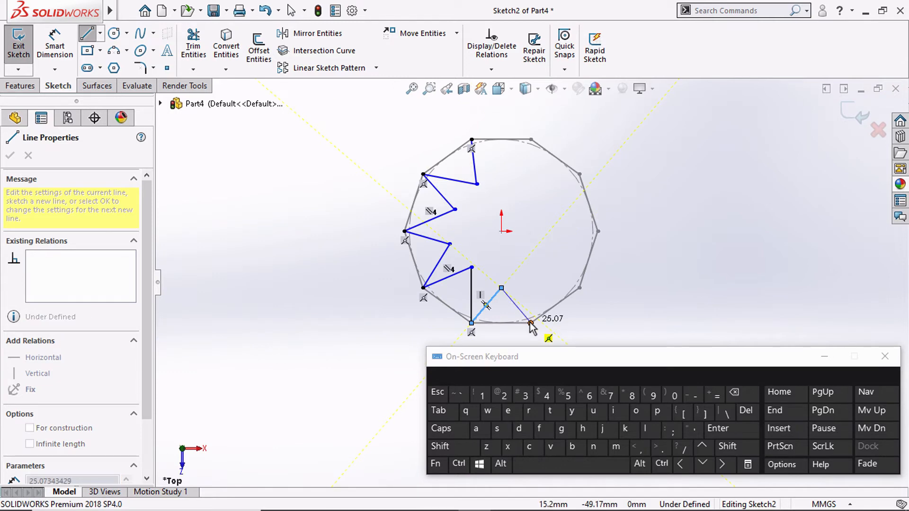
left_click(531, 322)
Step: Continue the zigzag line from the decagon's bottom-right vertex around its right side, close it at the upper-left vertex, and exit the Line tool
left_click(539, 277)
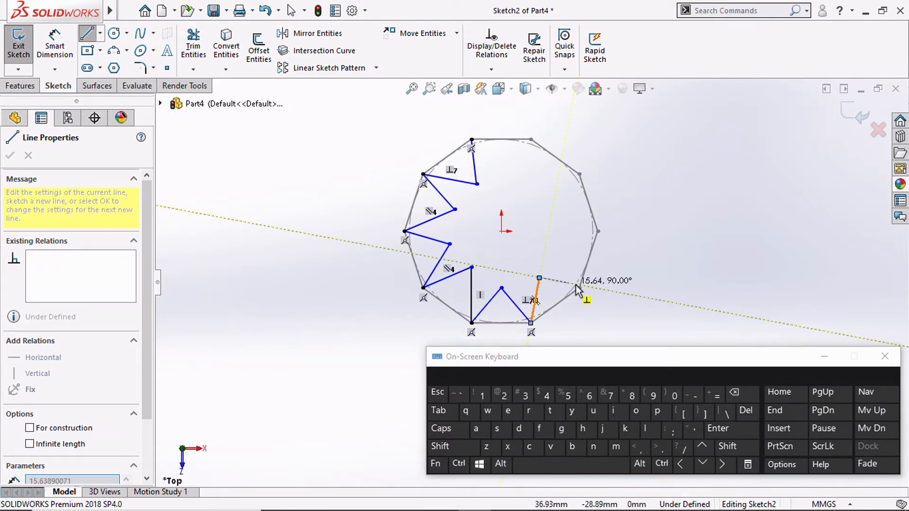
left_click(579, 287)
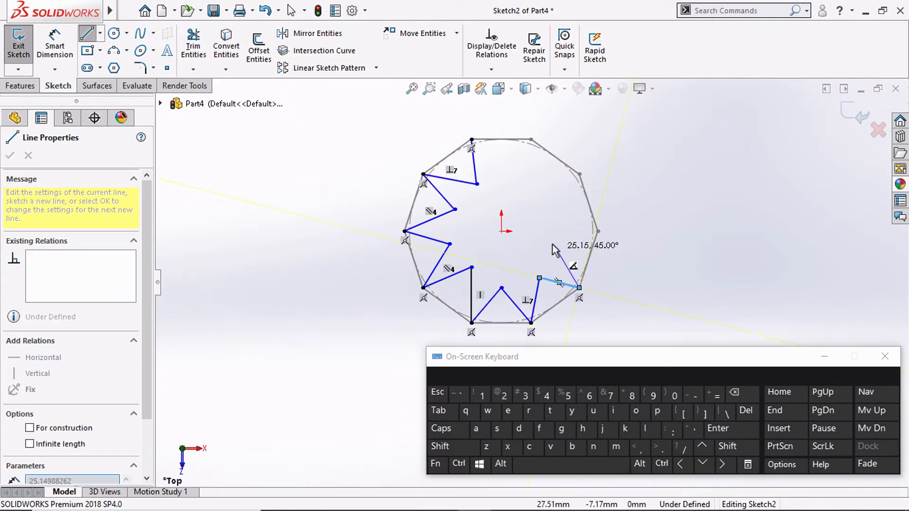
left_click(597, 231)
left_click(559, 207)
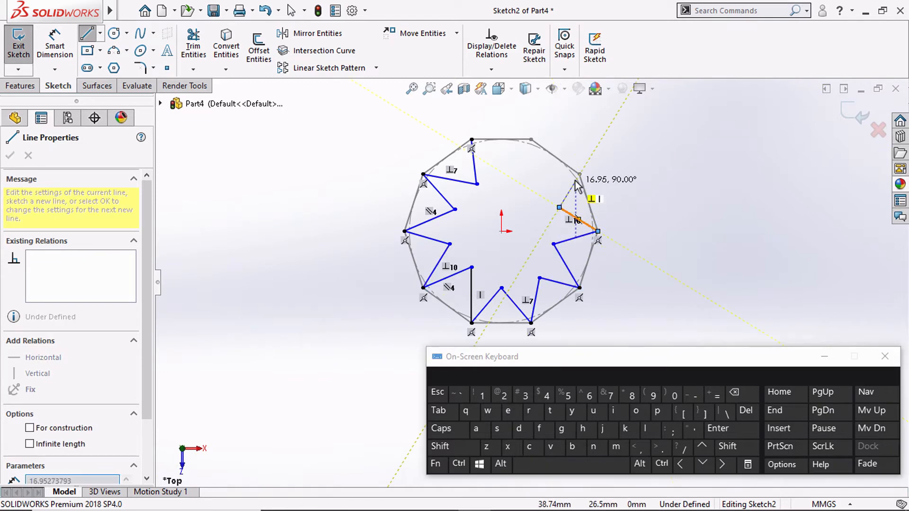
left_click(579, 174)
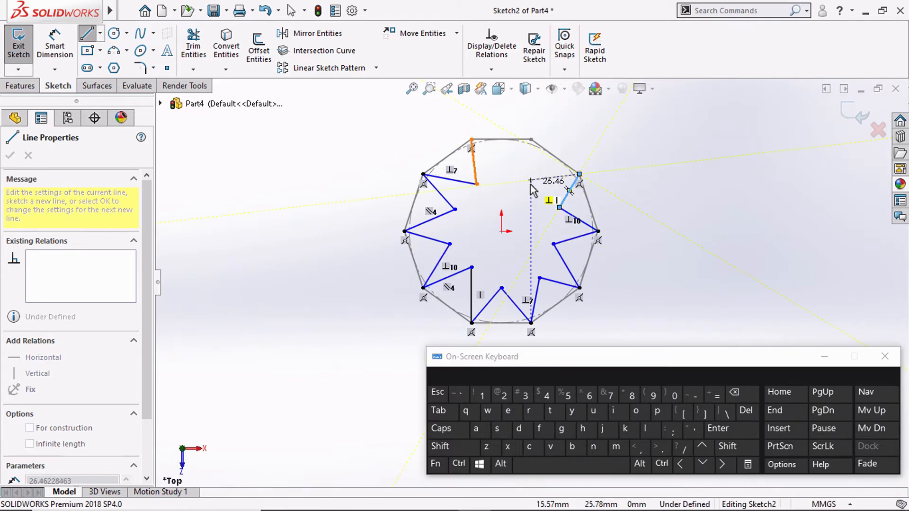
left_click(531, 140)
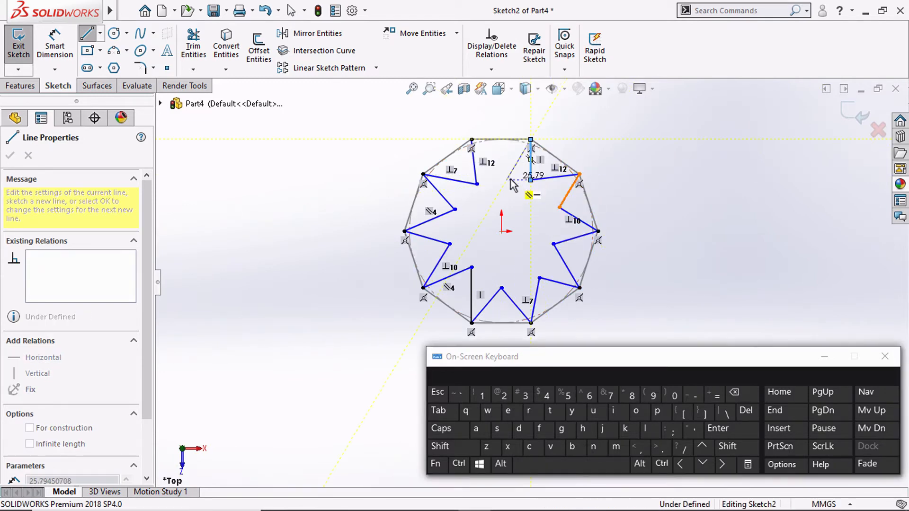
double_click(471, 140)
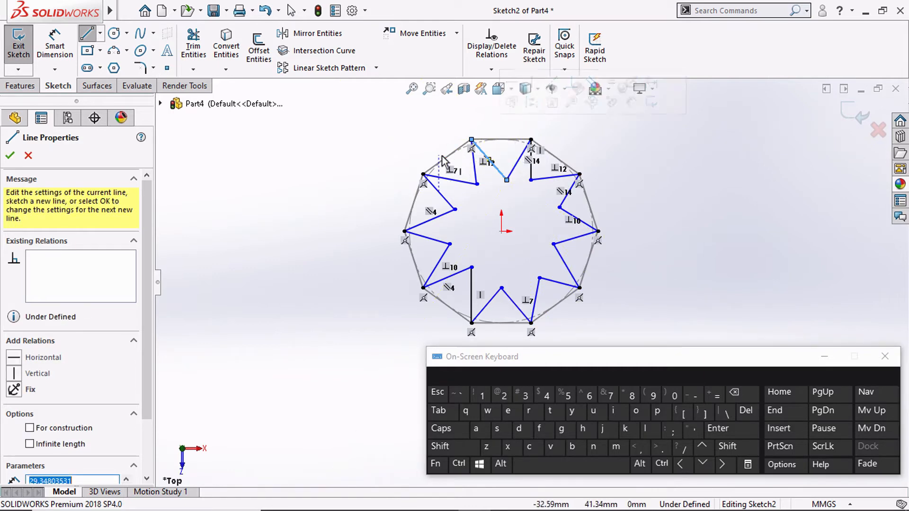
left_click(10, 156)
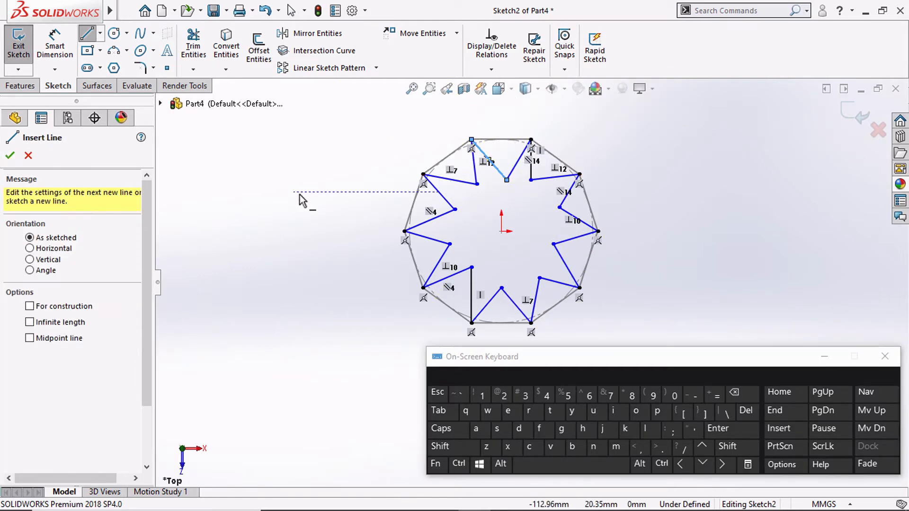
left_click(12, 156)
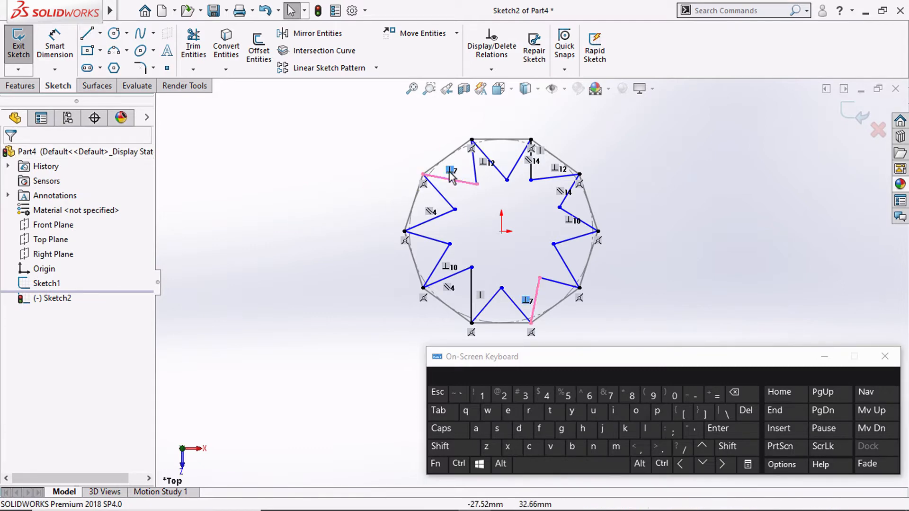
Step: Delete perpendicular relation 7 and parallel relation 4 from the zigzag lines
right_click(454, 174)
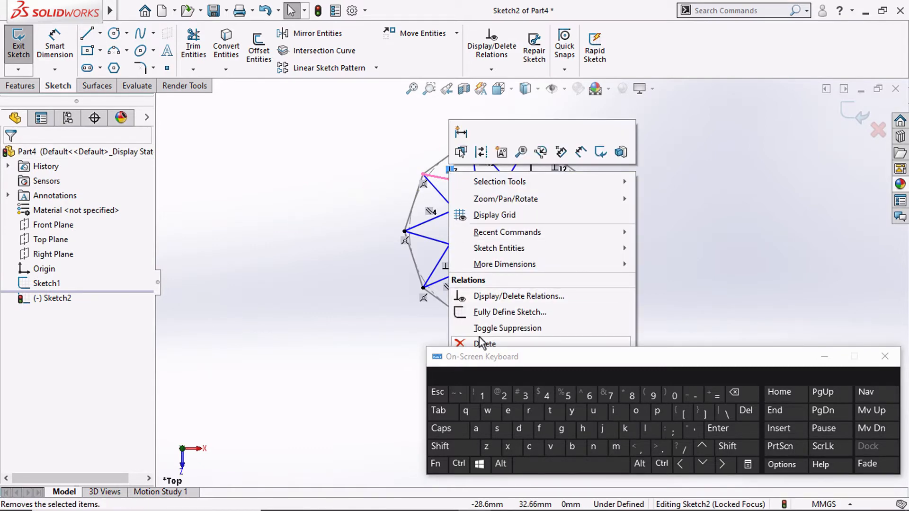
left_click(478, 338)
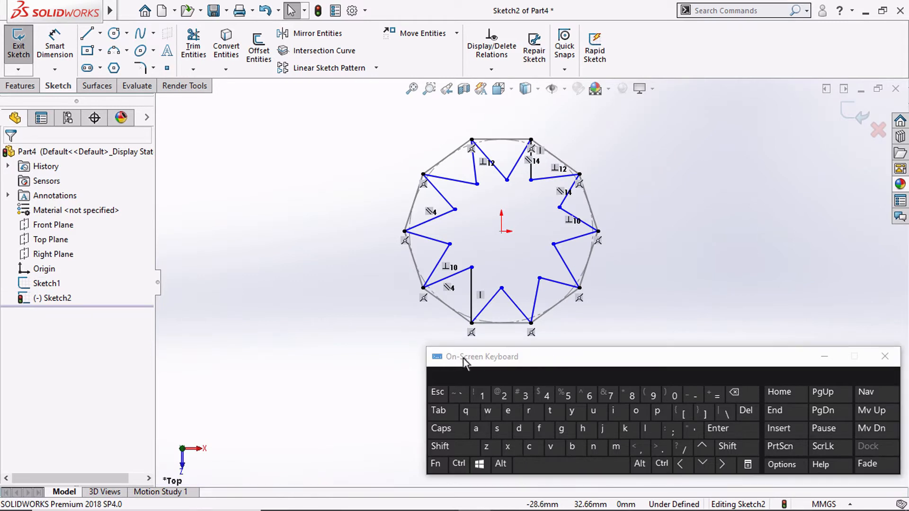
left_click_drag(425, 375, 527, 366)
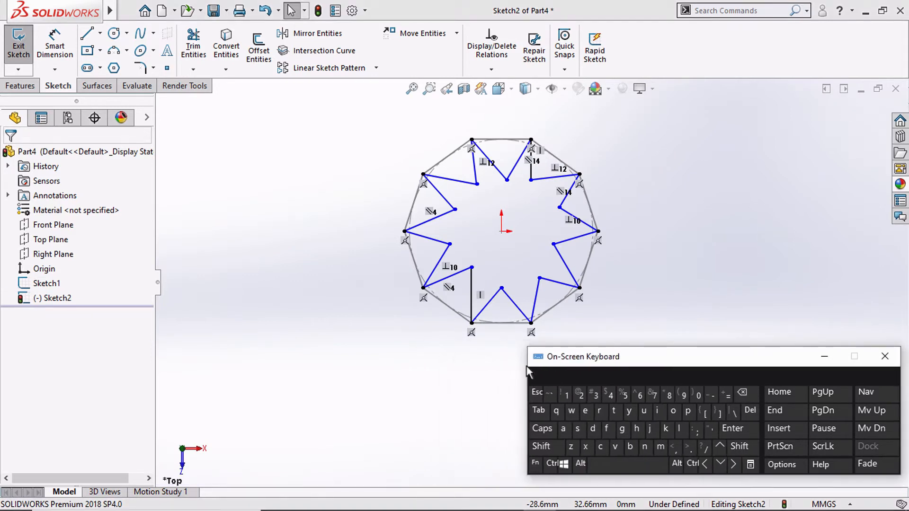
right_click(429, 210)
left_click(451, 380)
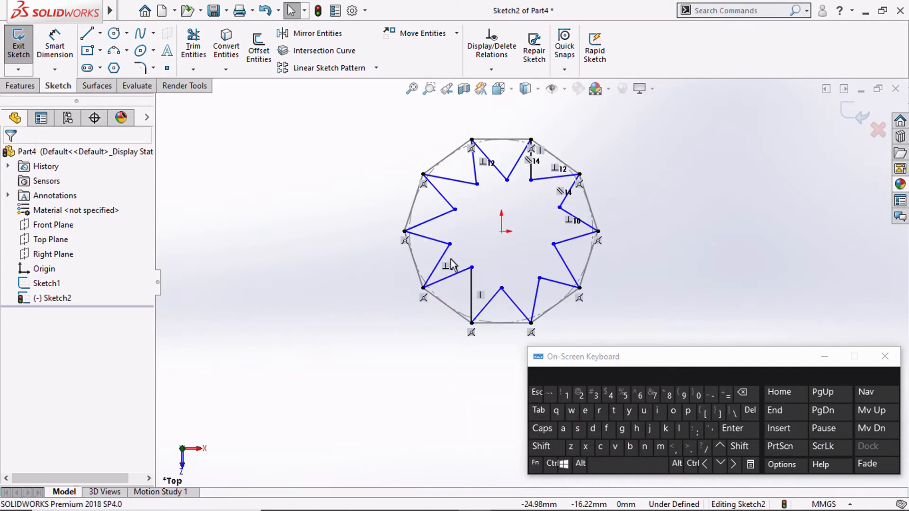
Step: Delete perpendicular relation 12 and parallel relation 14 from the zigzag lines, along with the coincident relation at the decagon's upper-left vertex
scroll(629, 303, "down", 2)
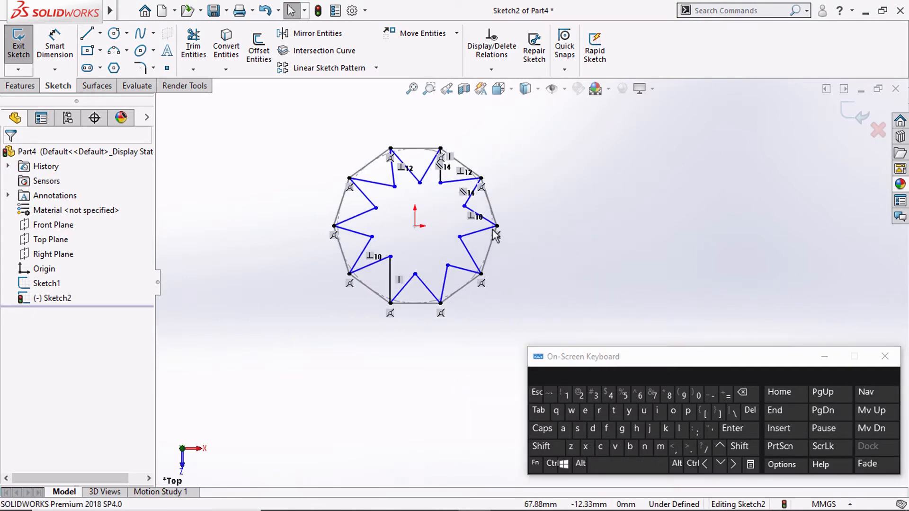
right_click(398, 167)
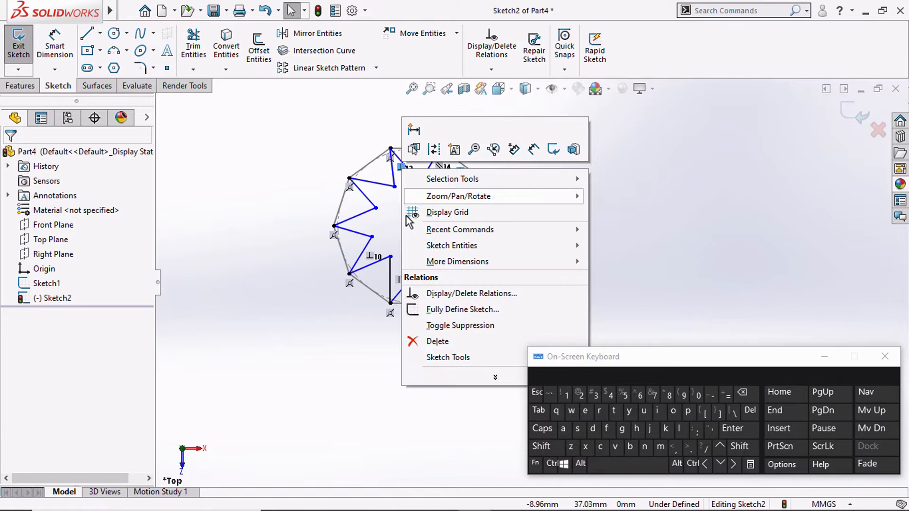
left_click(457, 342)
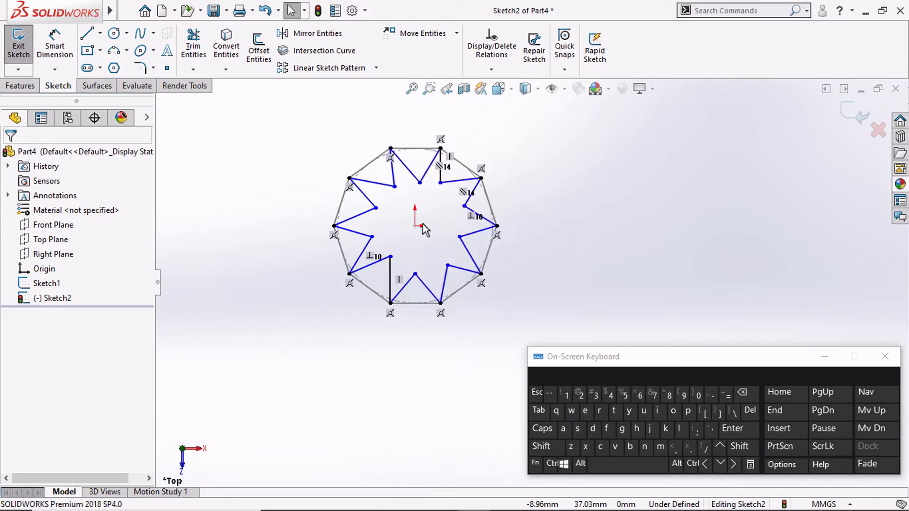
right_click(393, 162)
left_click(424, 333)
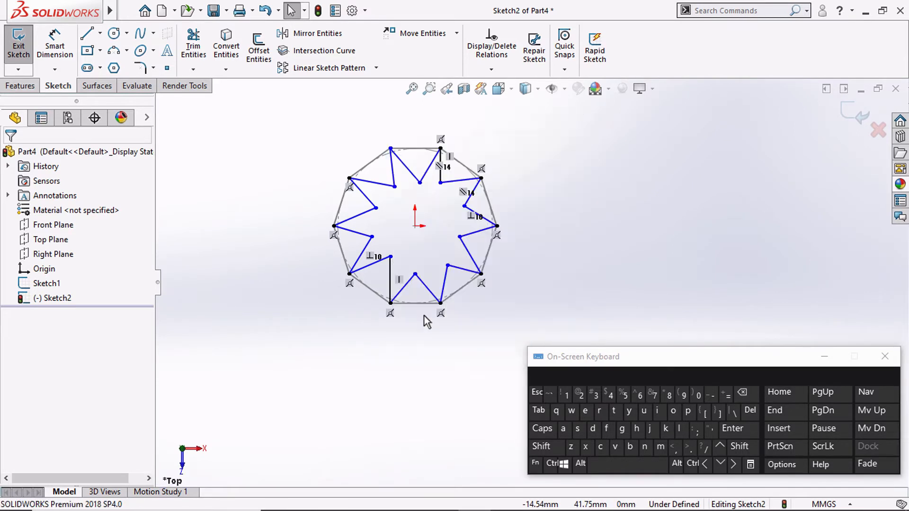
right_click(439, 166)
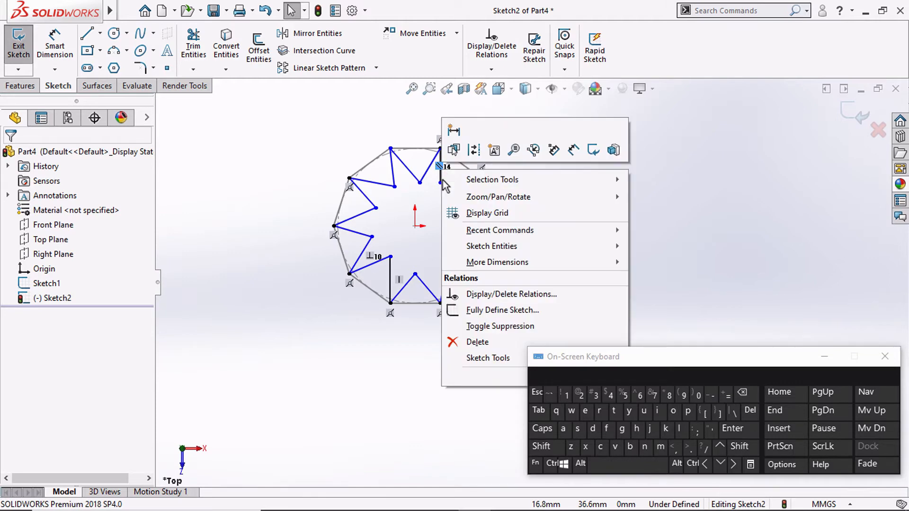
left_click(455, 341)
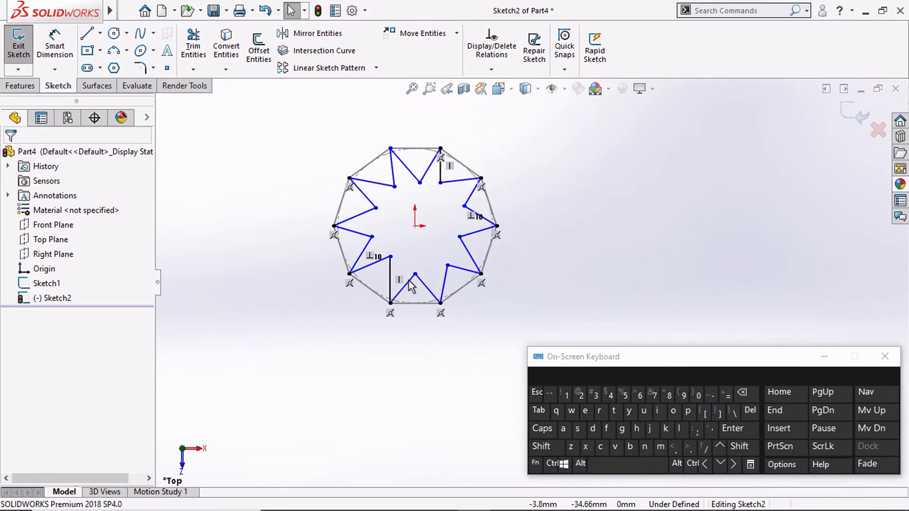
Step: Delete perpendicular relation 10 and both vertical relations from the zigzag lines
right_click(372, 258)
left_click(406, 427)
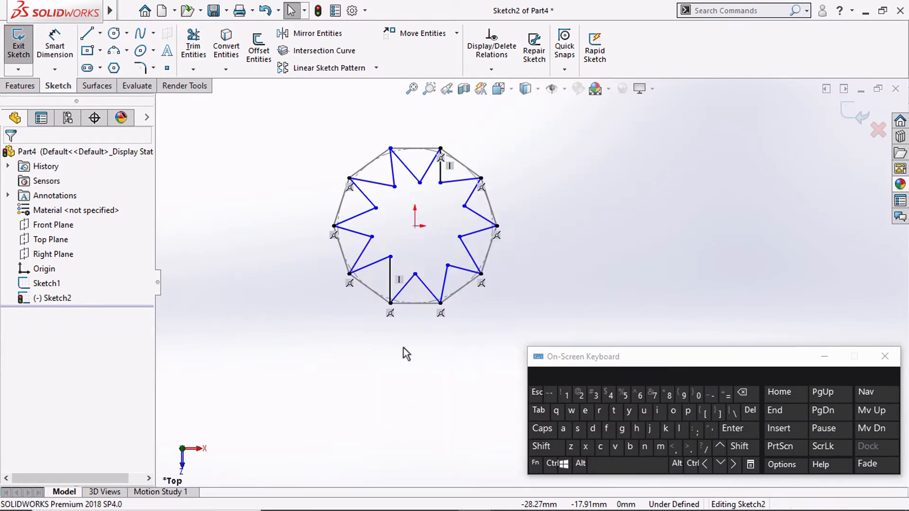
right_click(400, 281)
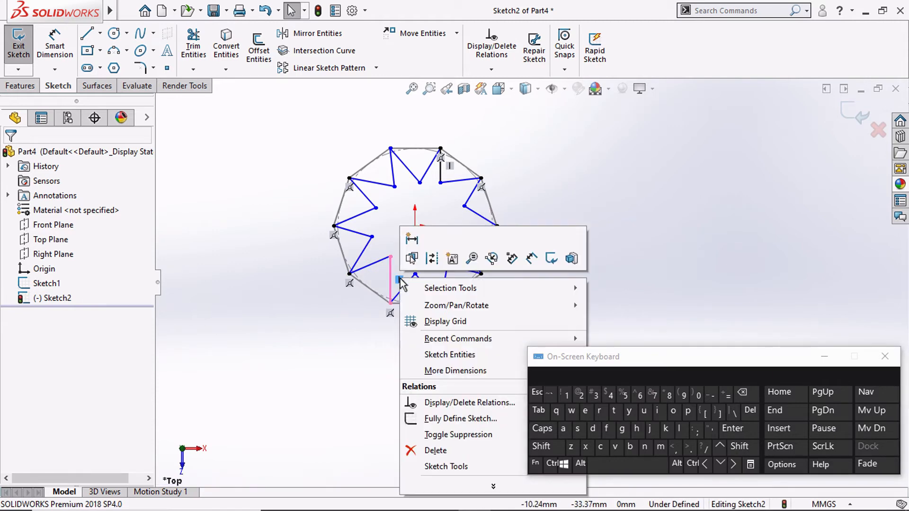
left_click(416, 449)
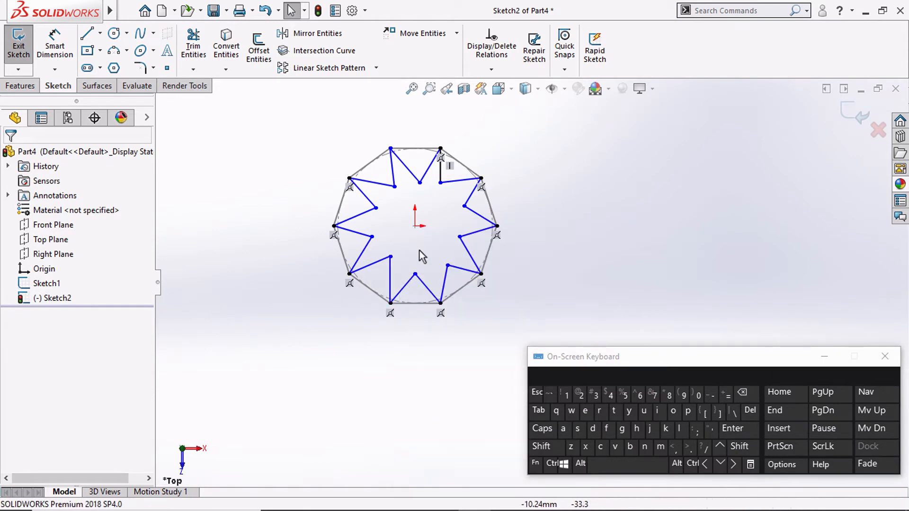
right_click(450, 165)
left_click(482, 340)
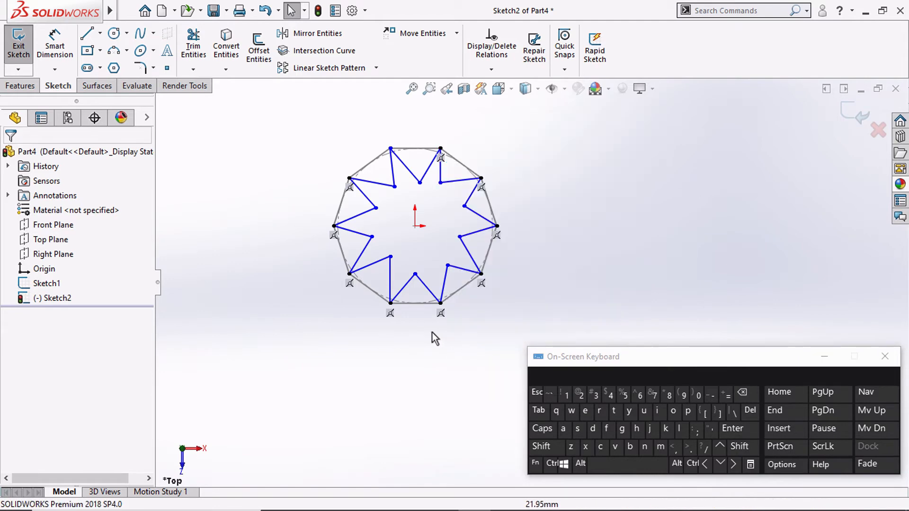
Step: Reattach the zigzag's free corner to the decagon's upper-left vertex with a coincident relation
left_click(390, 148)
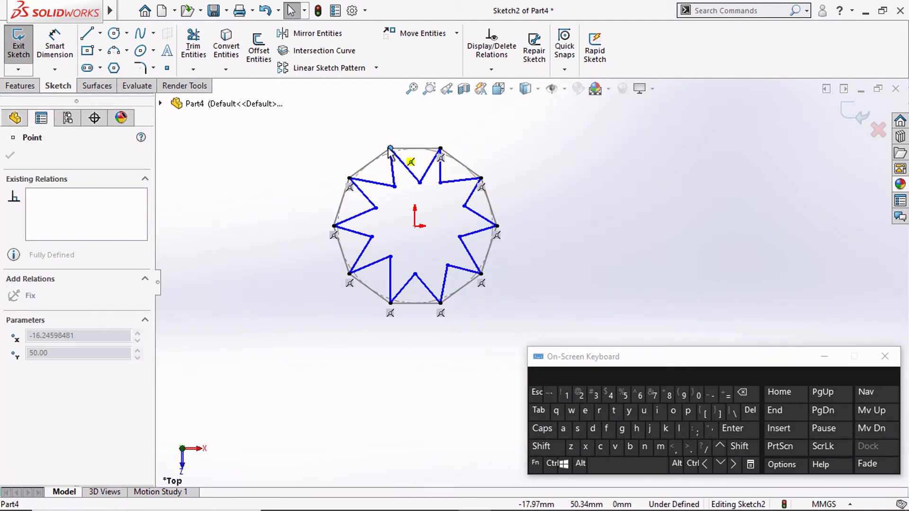
left_click(377, 164)
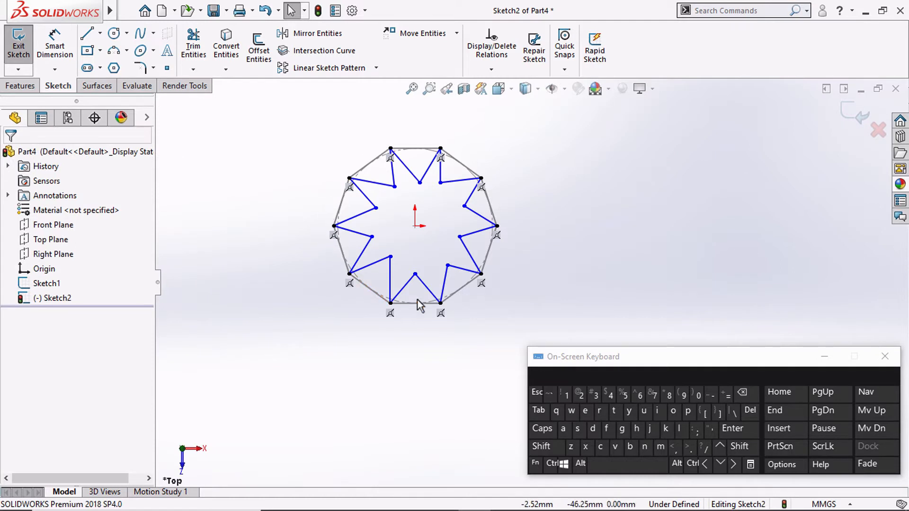
Step: Select all the zigzag lines and add an Equal relation between them
mouse_move(539, 128)
left_mouse_down()
mouse_move(317, 277)
mouse_move(244, 375)
left_mouse_up()
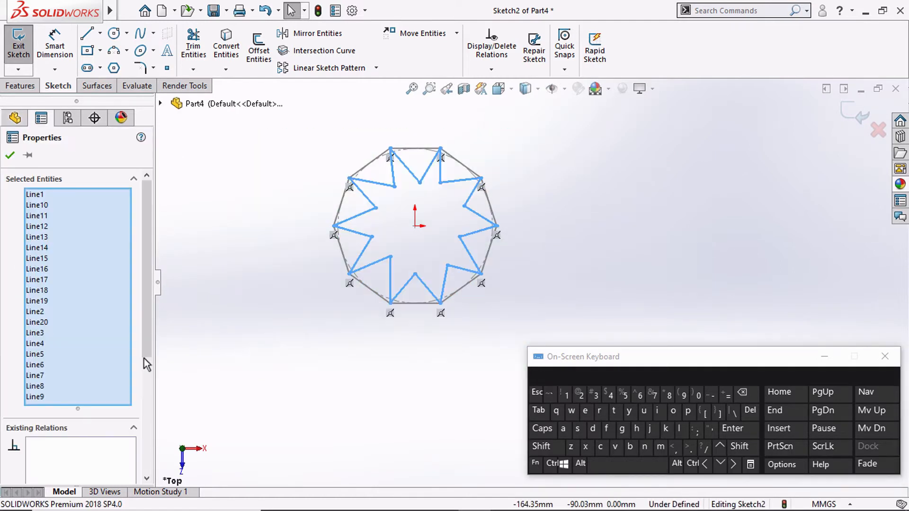
scroll(147, 414, "down", 3)
scroll(147, 413, "down", 1)
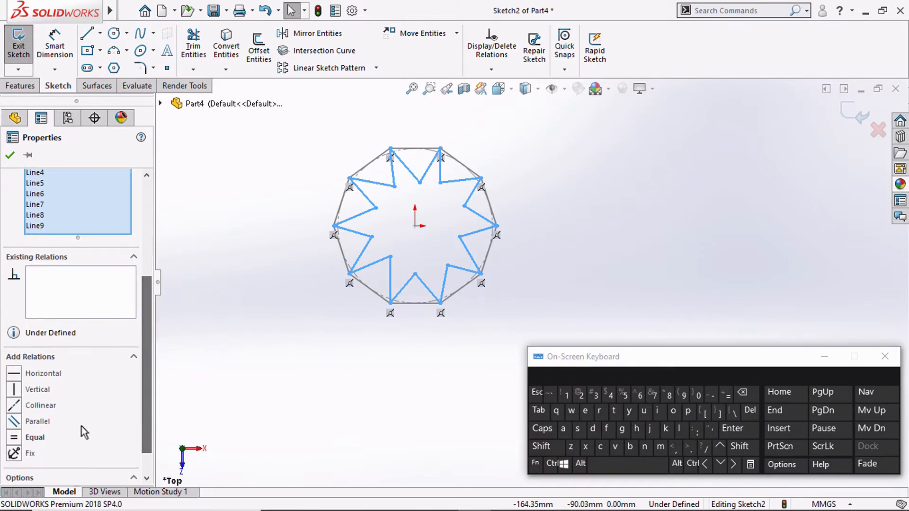
left_click(26, 438)
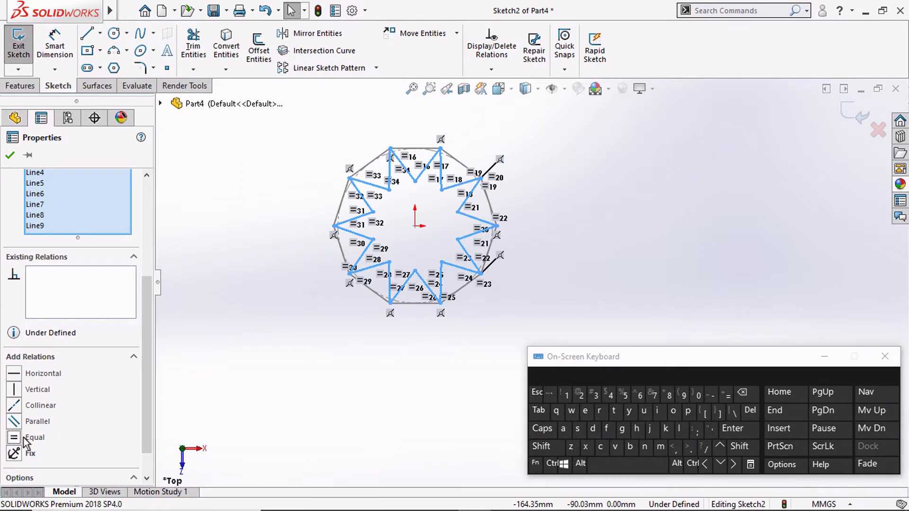
left_click(311, 304)
Step: Draw a circle of about 28.7 mm radius from the origin to an inner zigzag point and make it construction geometry
scroll(364, 180, "down", 1)
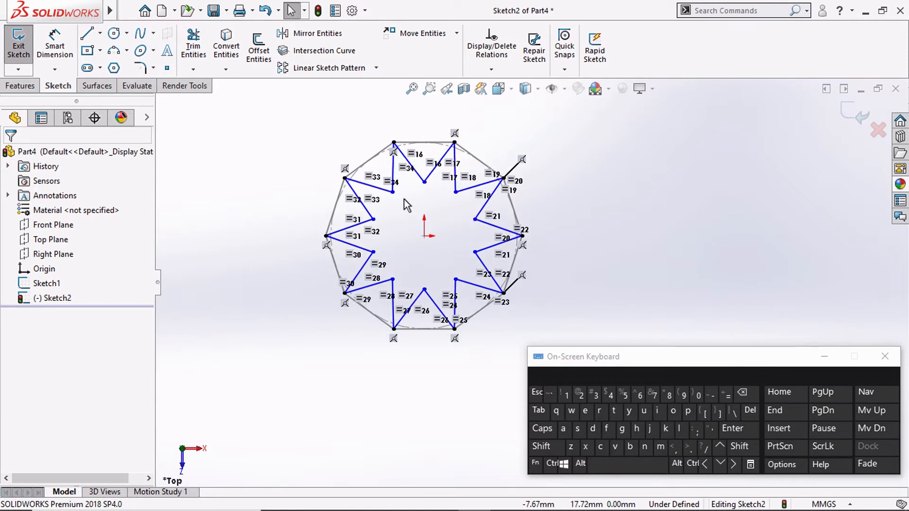
left_click(112, 35)
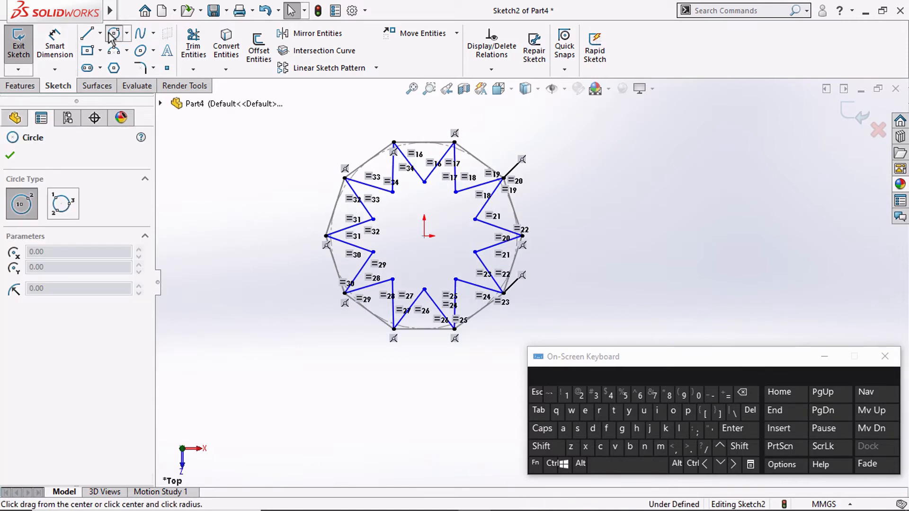
left_click(424, 236)
left_click(374, 219)
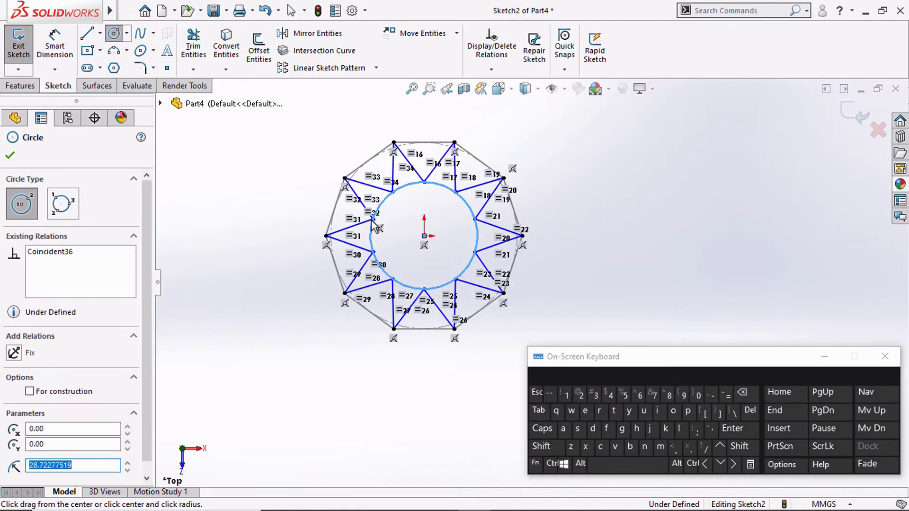
left_click(52, 394)
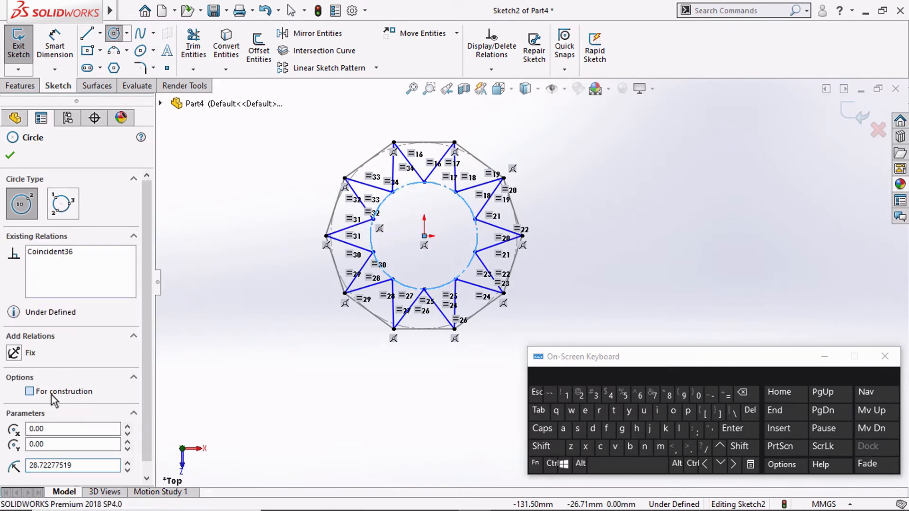
Step: Dimension the inner construction circle with a diameter of 80 mm
left_click(68, 54)
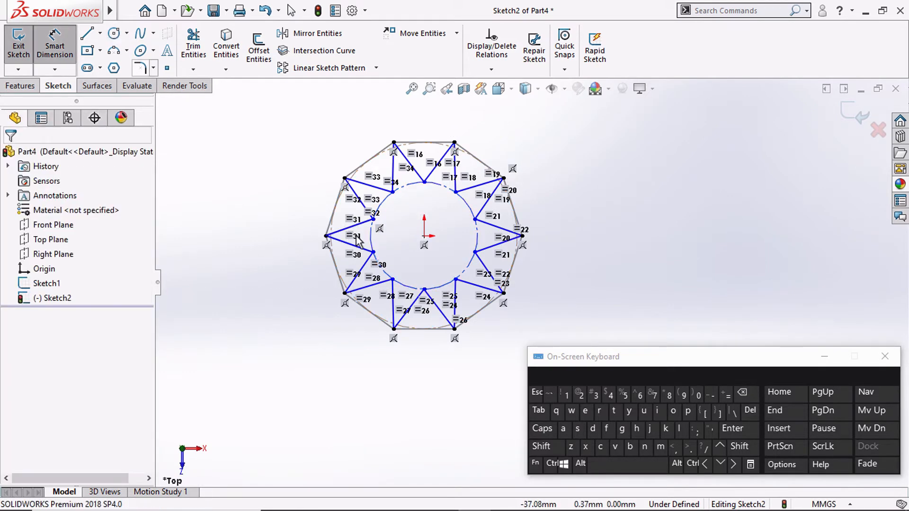
left_click(371, 235)
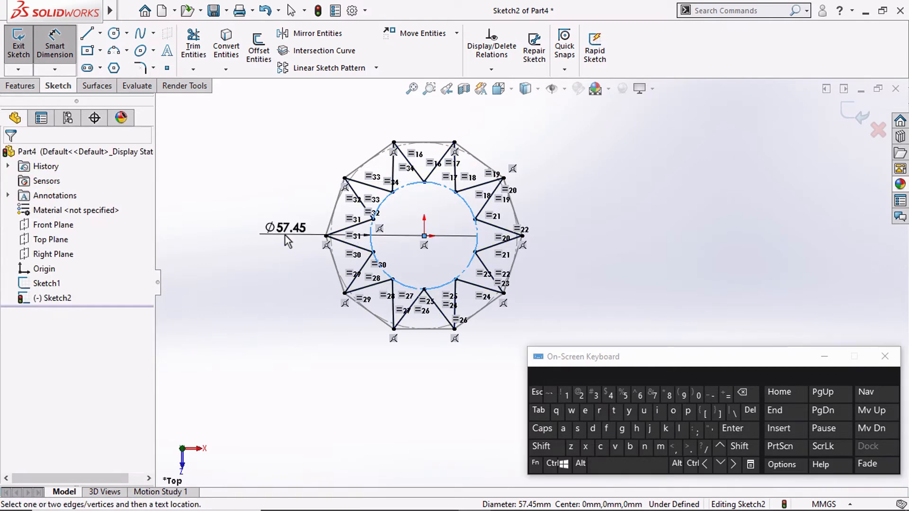
left_click(285, 235)
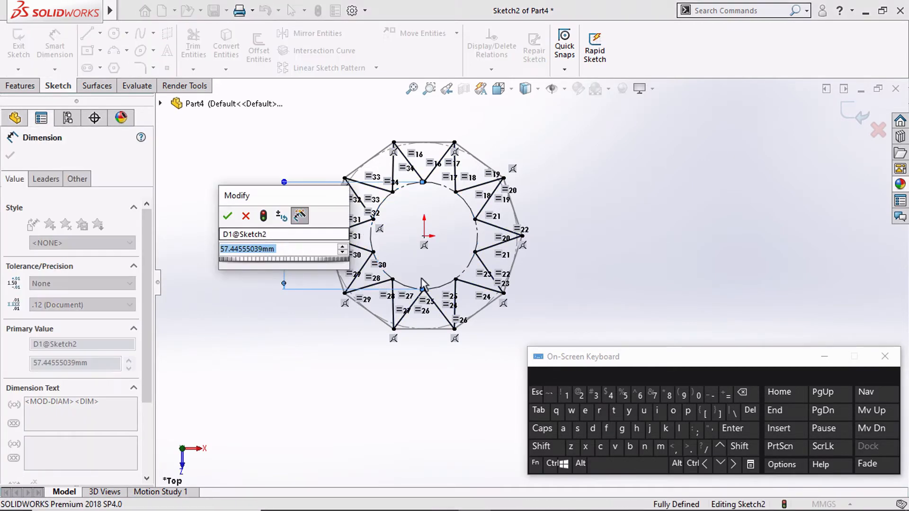
left_click(668, 394)
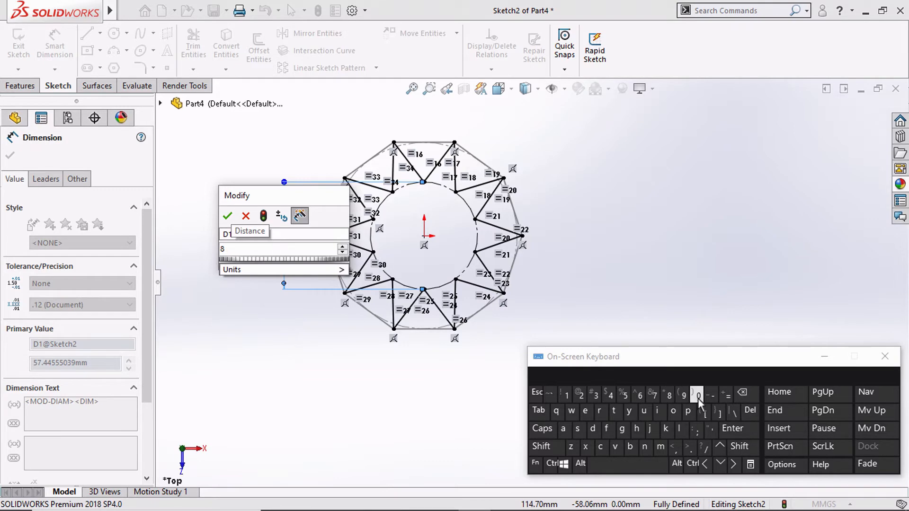
mouse_move(274, 266)
left_click(227, 217)
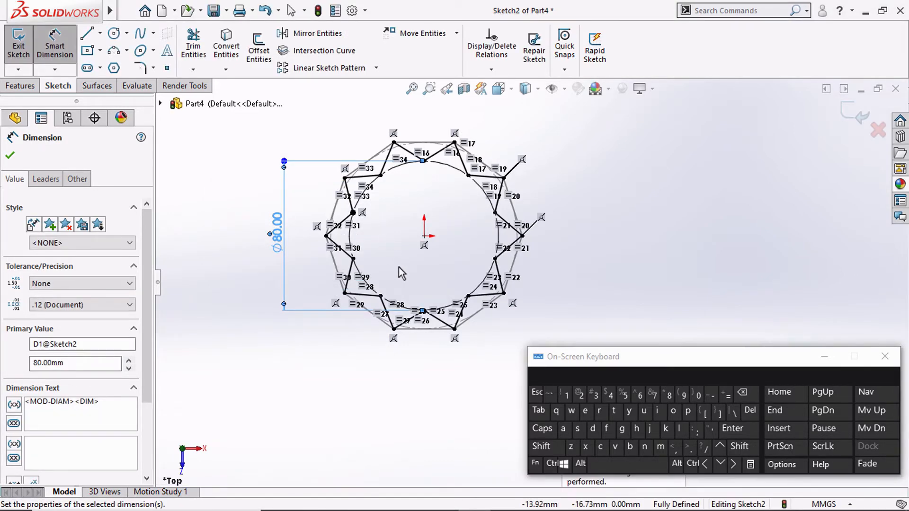
Step: Extrude the zigzag star profile as a blind boss with a depth of 70 mm
mouse_move(398, 267)
middle_mouse_down()
mouse_move(354, 163)
mouse_move(399, 220)
mouse_move(376, 208)
middle_mouse_up()
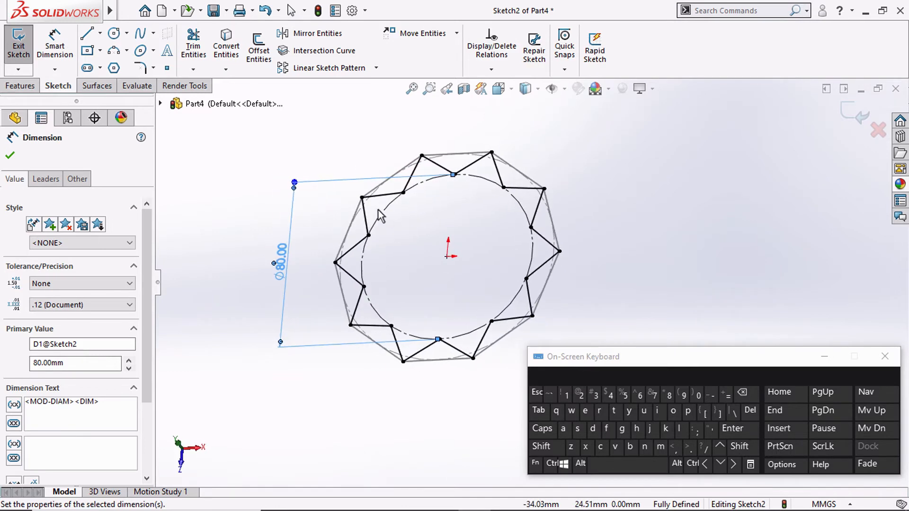
scroll(376, 208, "up", 3)
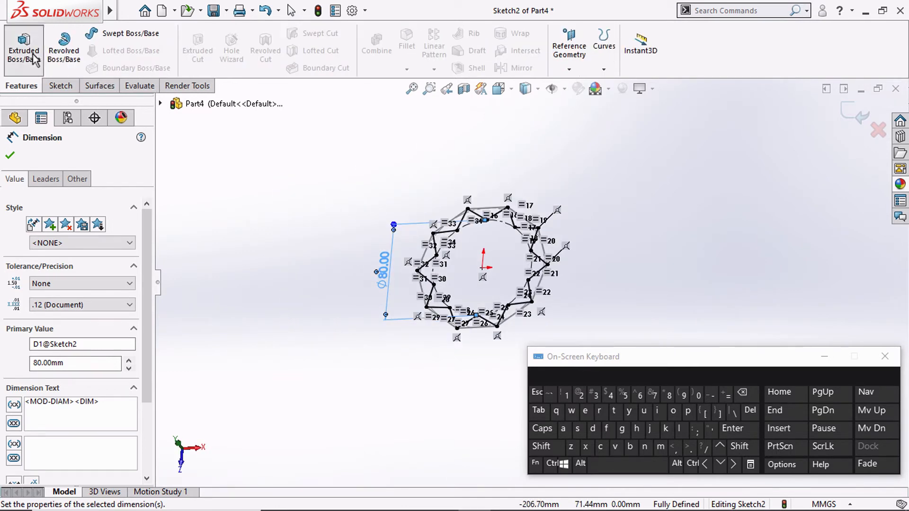
left_click(23, 52)
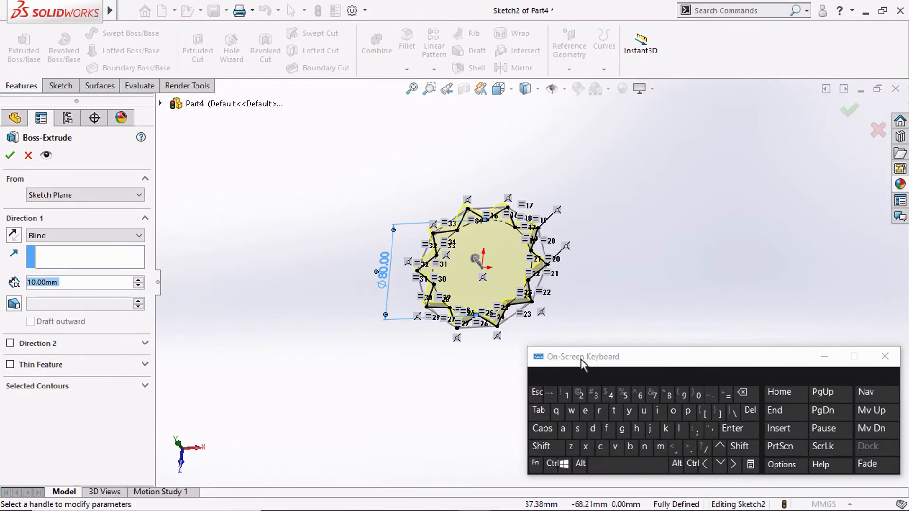
left_click(660, 398)
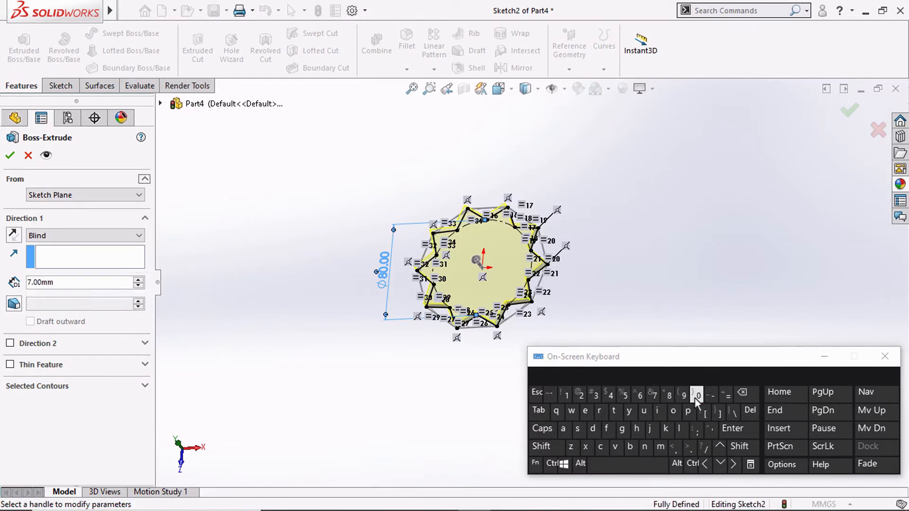
left_click_drag(79, 282, 16, 285)
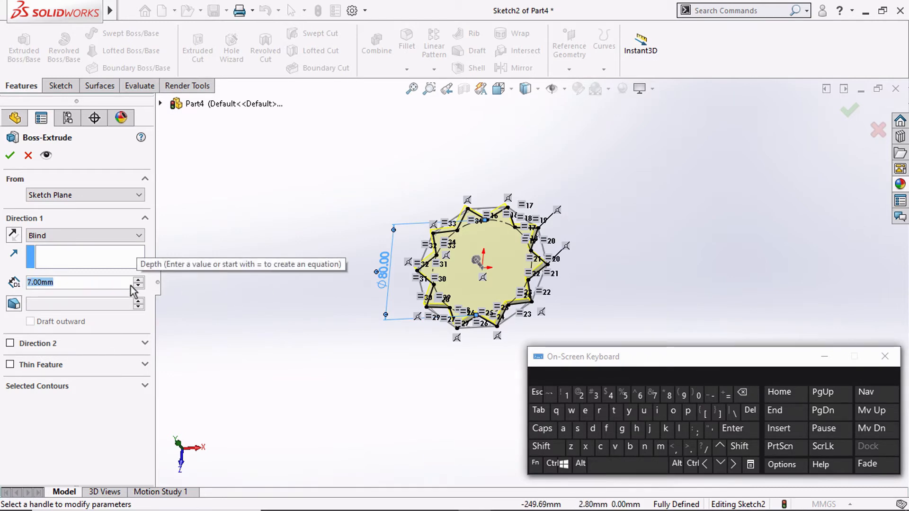
type("70")
key("Return")
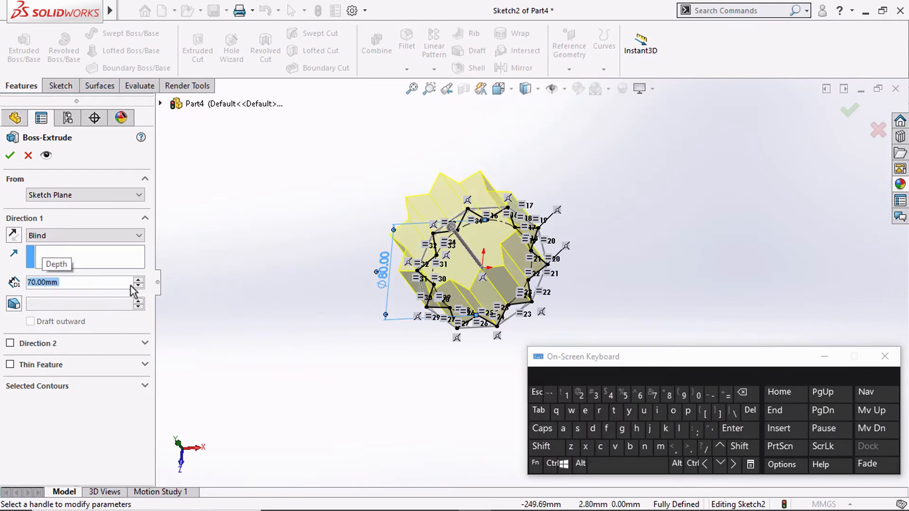
left_click(12, 156)
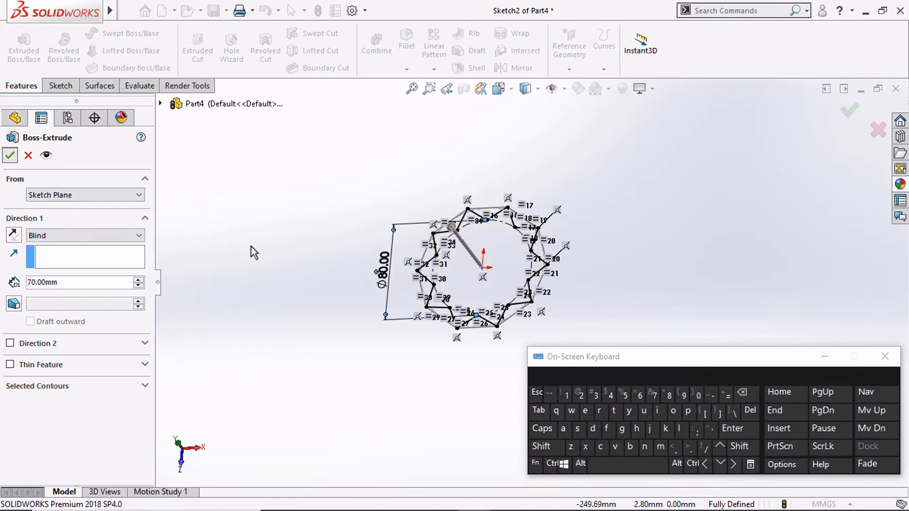
Step: Orient the model to the Front view and start a new sketch on the Front Plane
middle_click_drag(376, 218, 342, 208)
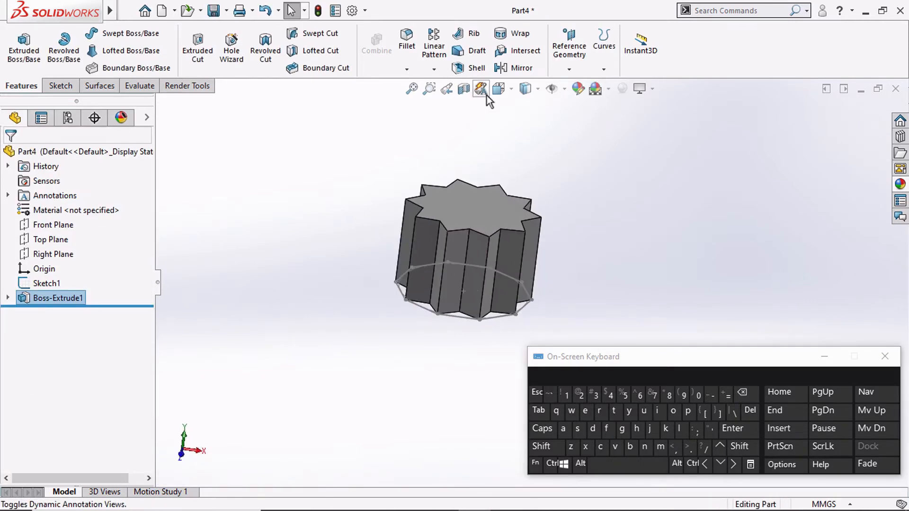
left_click(498, 89)
left_click(520, 147)
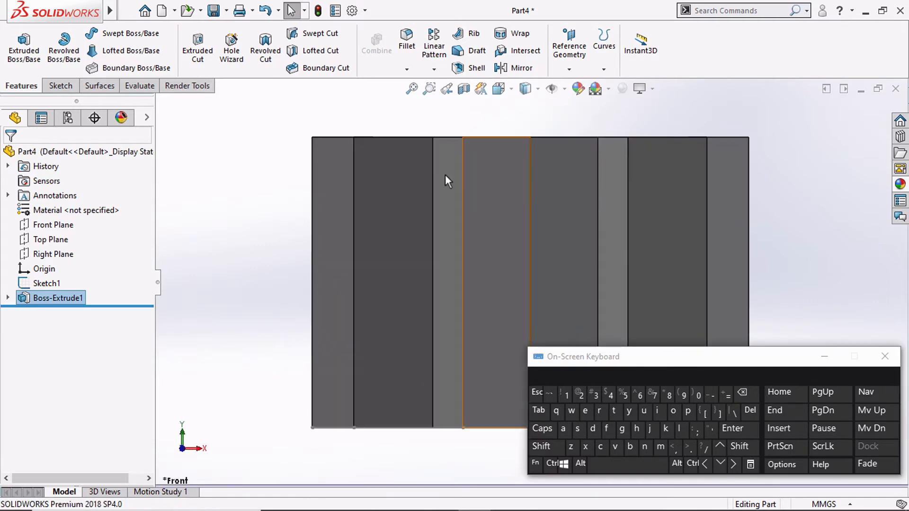
scroll(445, 174, "up", 5)
scroll(625, 294, "down", 3)
scroll(536, 268, "up", 4)
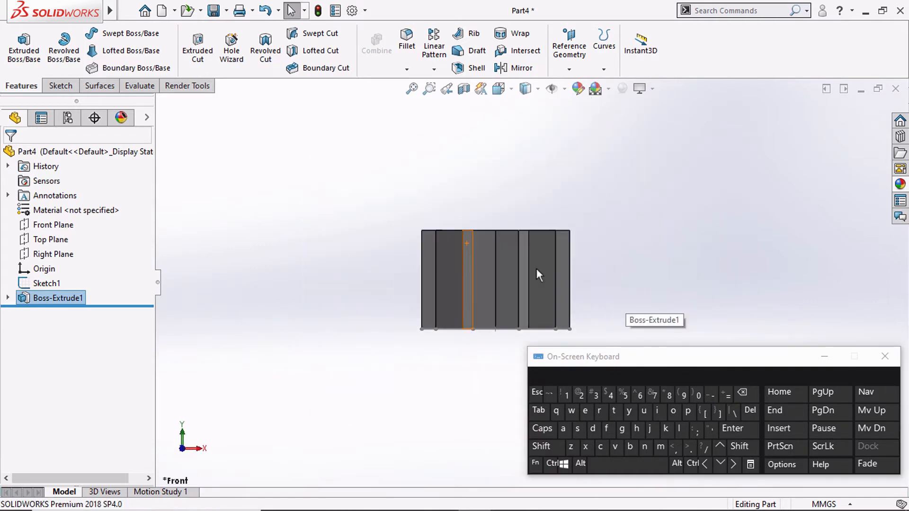
scroll(625, 314, "down", 3)
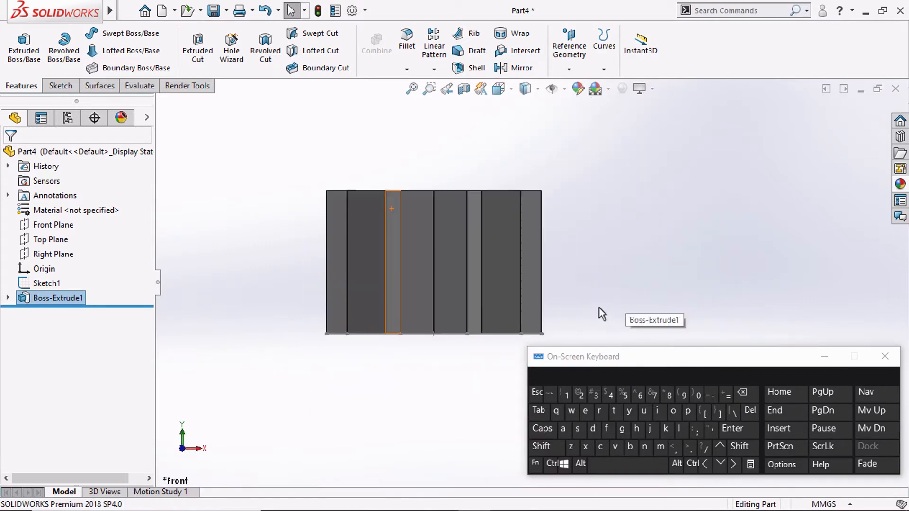
left_click(66, 225)
left_click(74, 204)
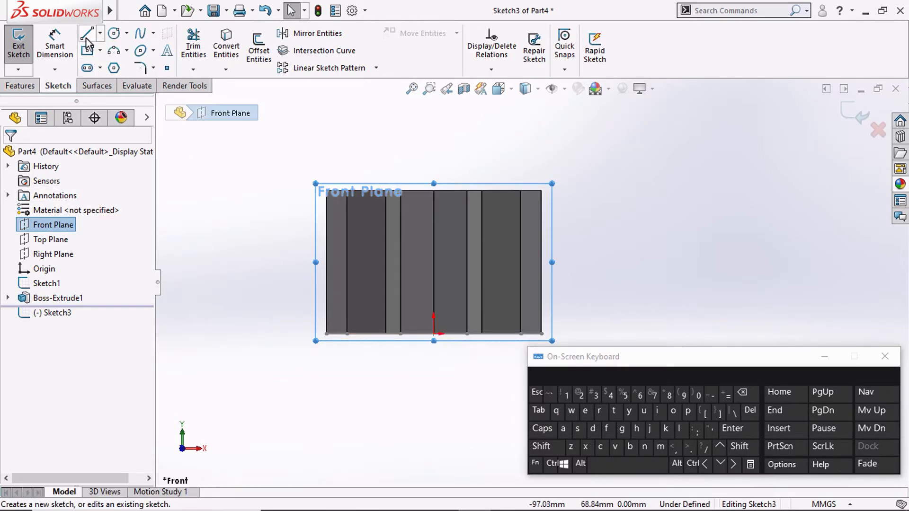
Step: Draw a vertical centerline from the origin to the midpoint of the body's upper edge
left_click(100, 33)
left_click(126, 67)
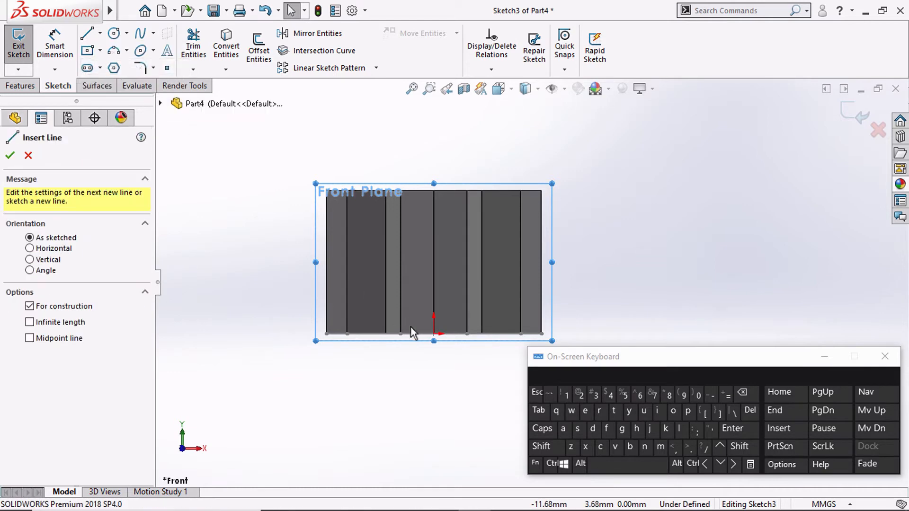
left_click(435, 336)
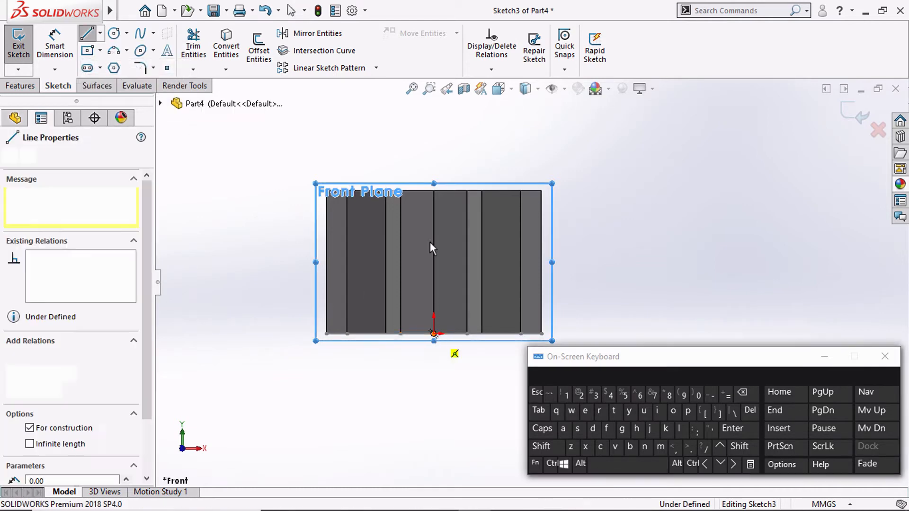
left_click(435, 192)
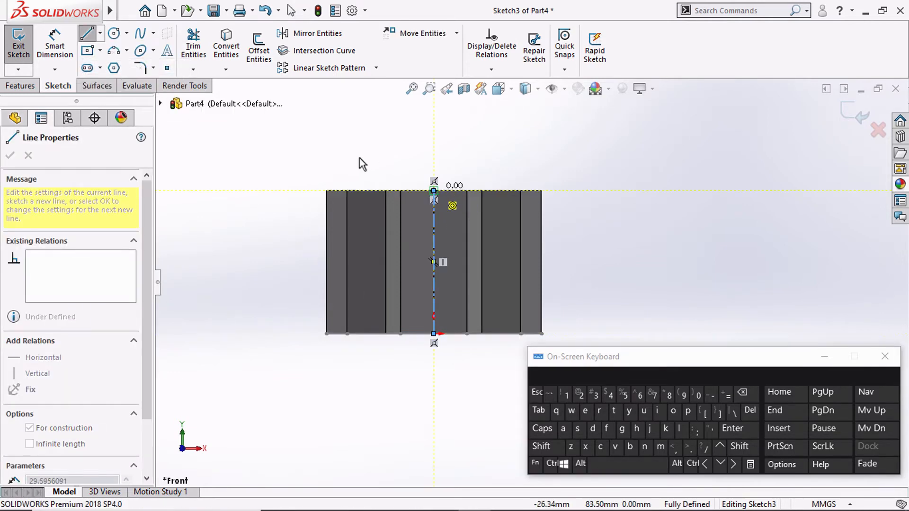
key("Escape")
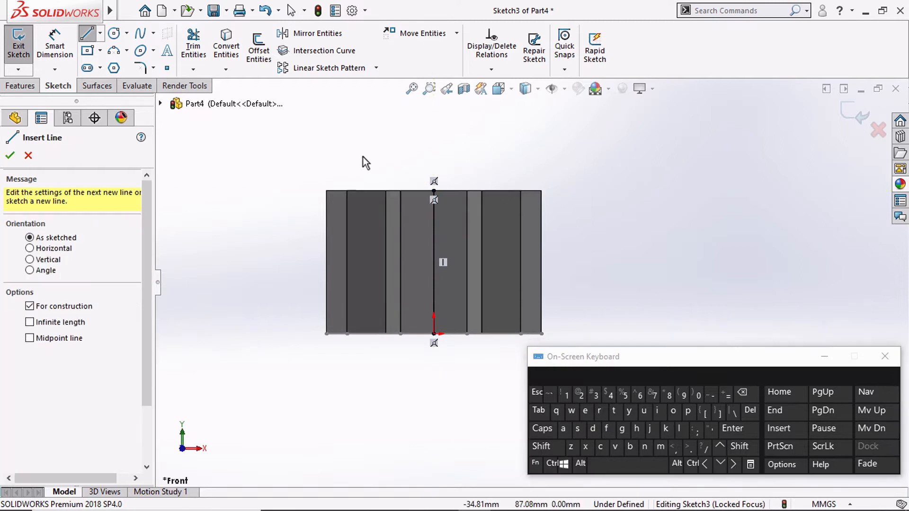
Step: Sketch a closed profile from the centerline's upper end: a slope about 61 mm long to the body's right edge, then straight lines outward, up and back
left_click(86, 34)
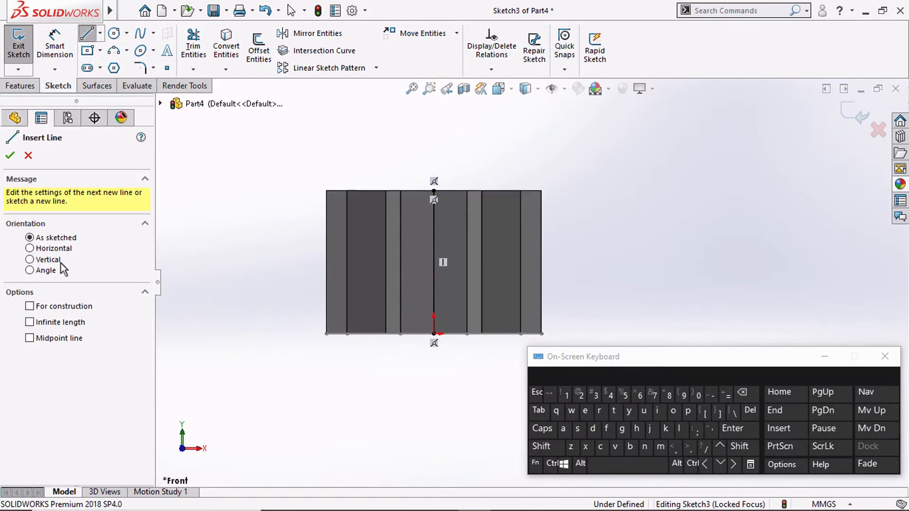
left_click(435, 193)
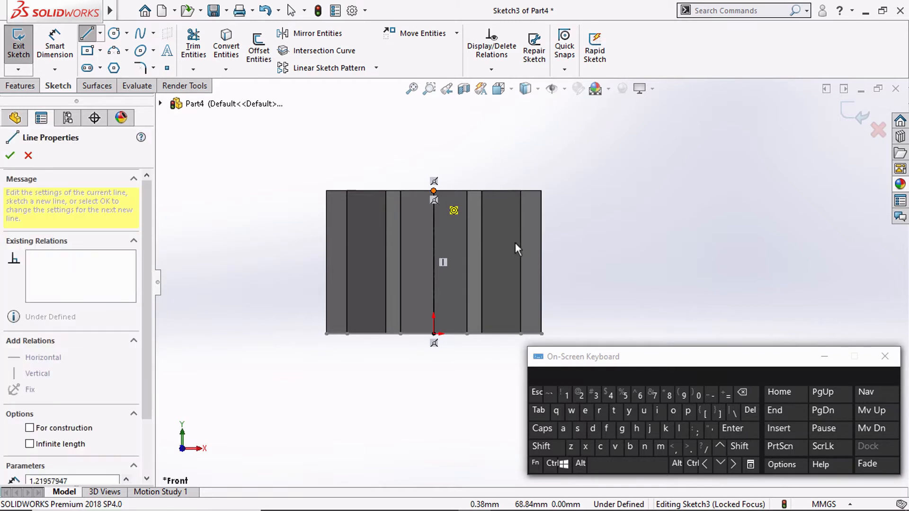
left_click(543, 255)
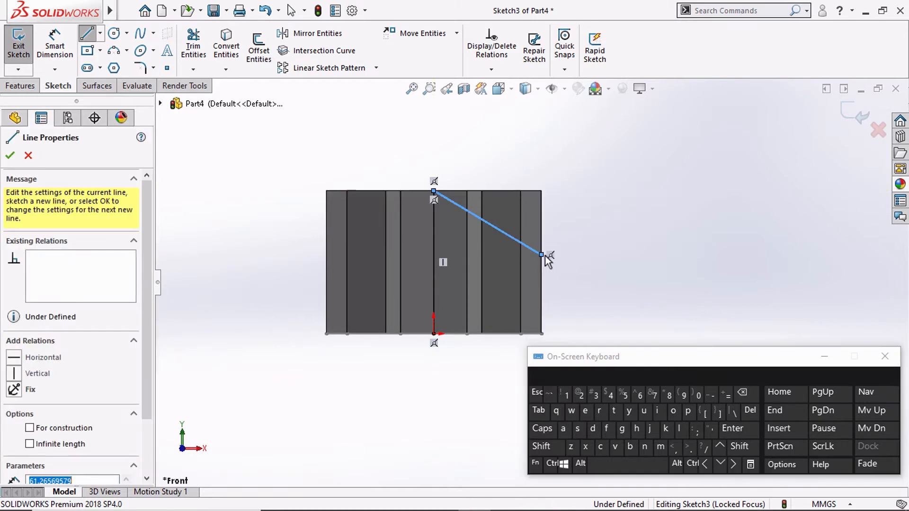
left_click(602, 255)
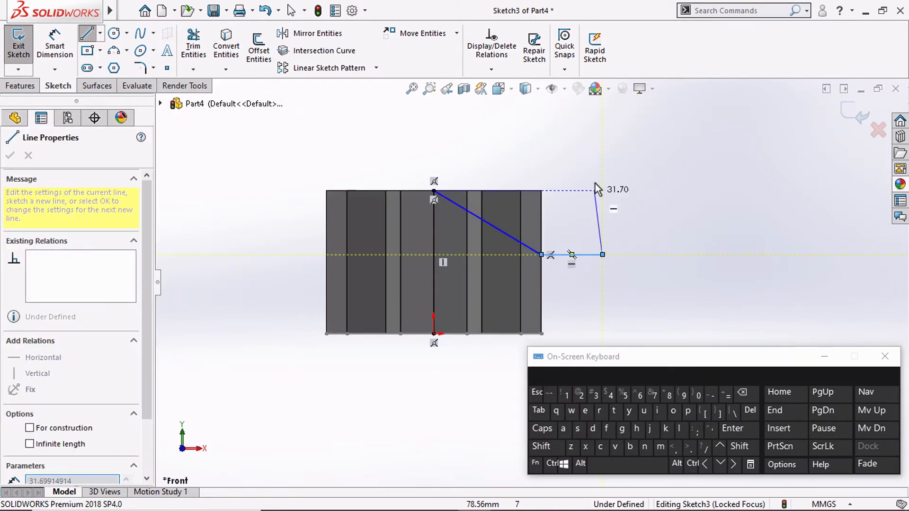
left_click(602, 157)
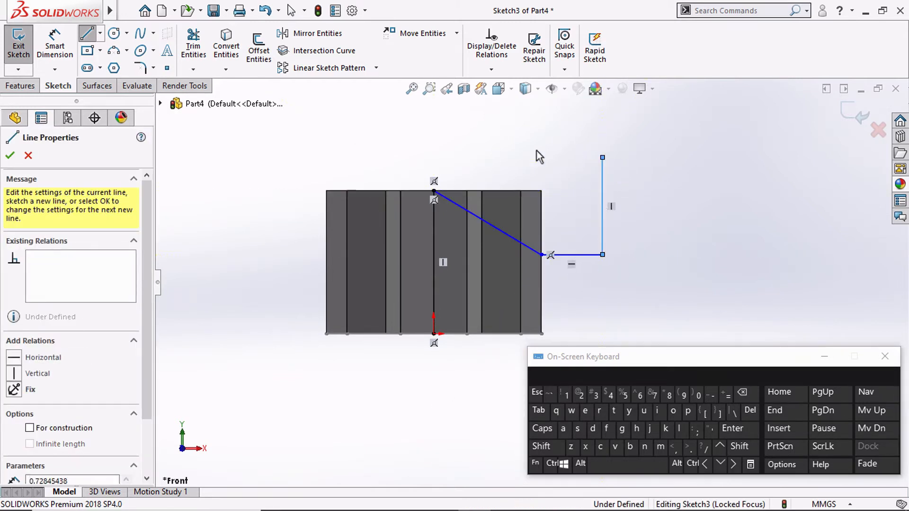
left_click(433, 157)
left_click(434, 191)
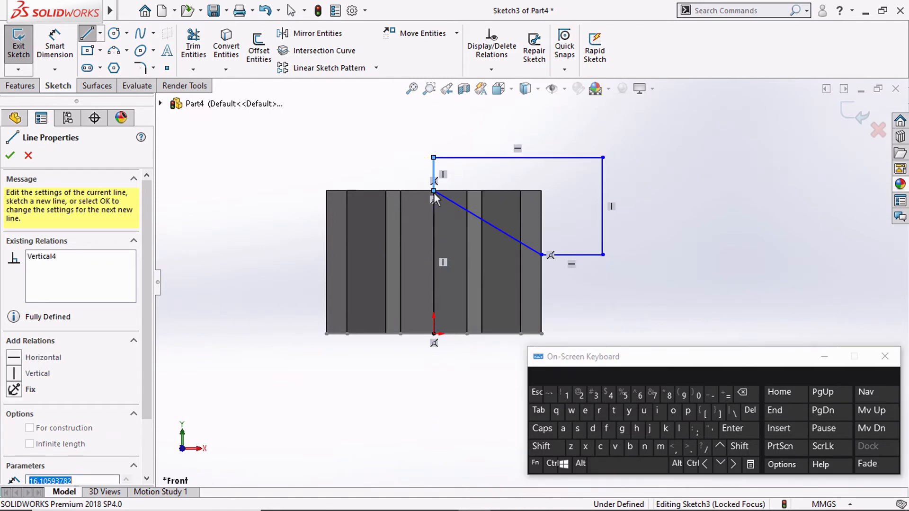
left_click(27, 155)
Step: Dimension the height of the profile's lower horizontal line above the origin as 55 mm
mouse_move(336, 142)
middle_mouse_down()
mouse_move(346, 191)
mouse_move(324, 229)
middle_mouse_up()
scroll(540, 258, "down", 6)
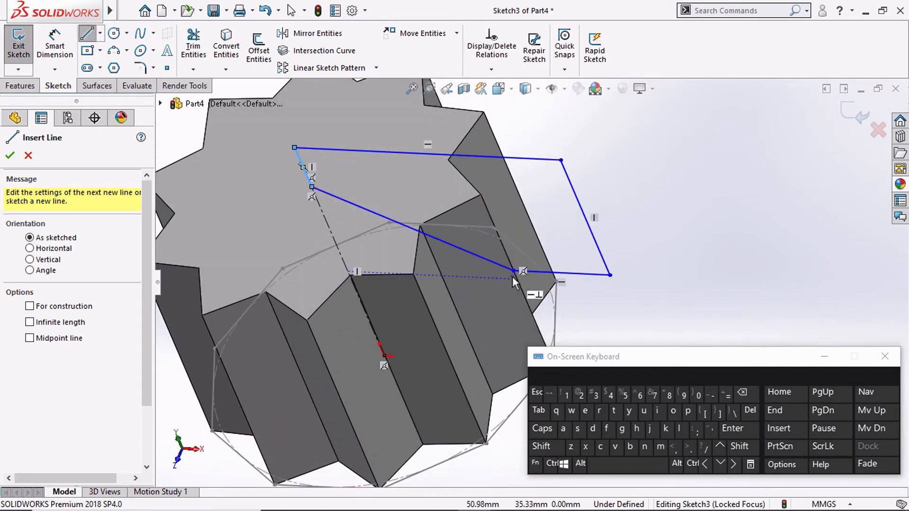
left_click(498, 89)
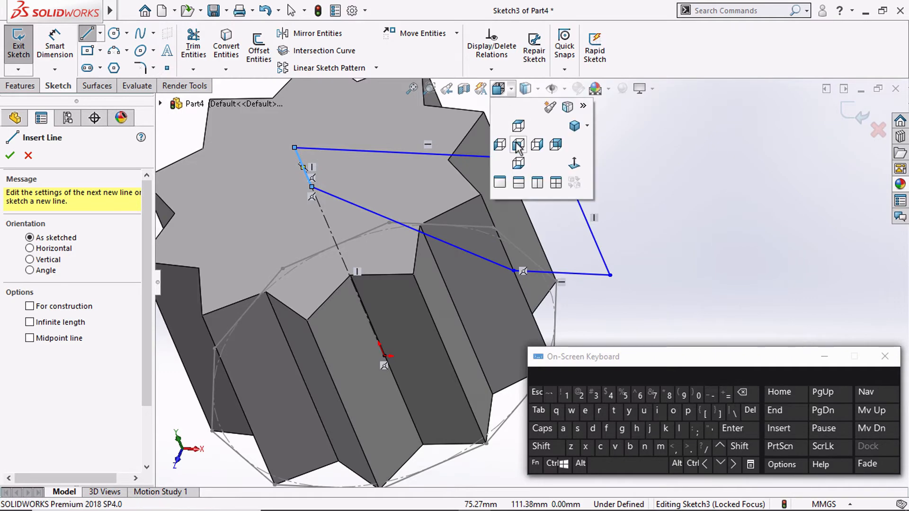
left_click(516, 144)
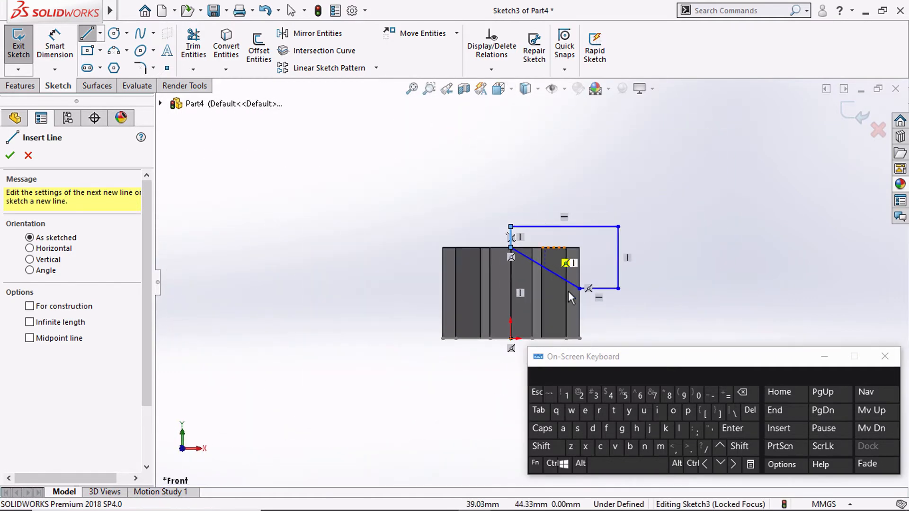
scroll(568, 292, "down", 5)
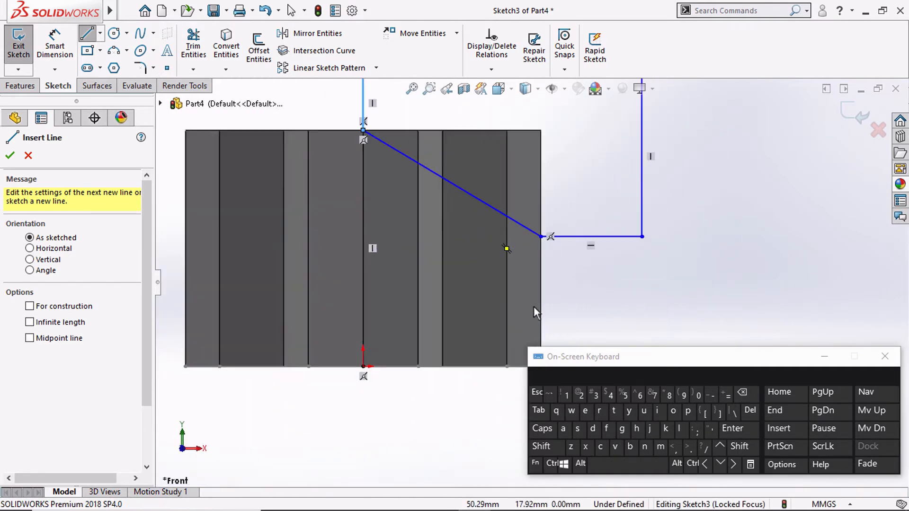
scroll(540, 305, "up", 3)
scroll(556, 302, "down", 2)
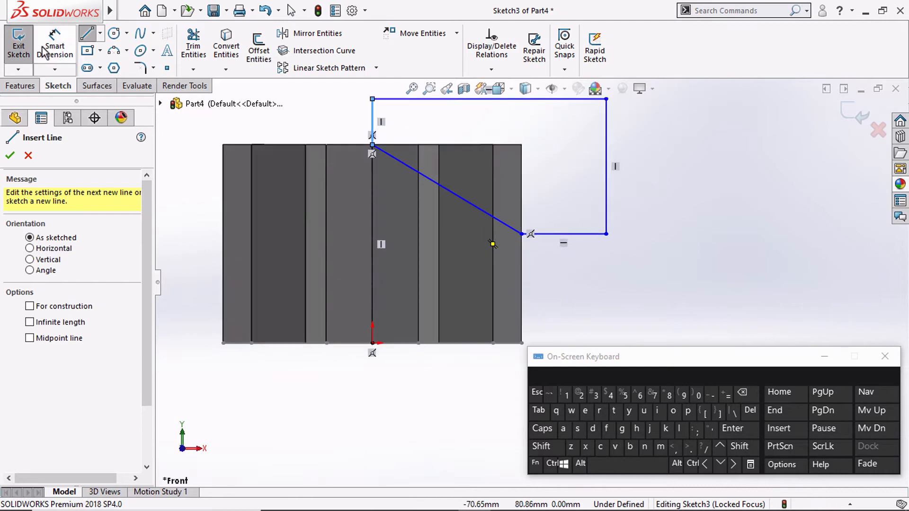
left_click(43, 51)
left_click(540, 234)
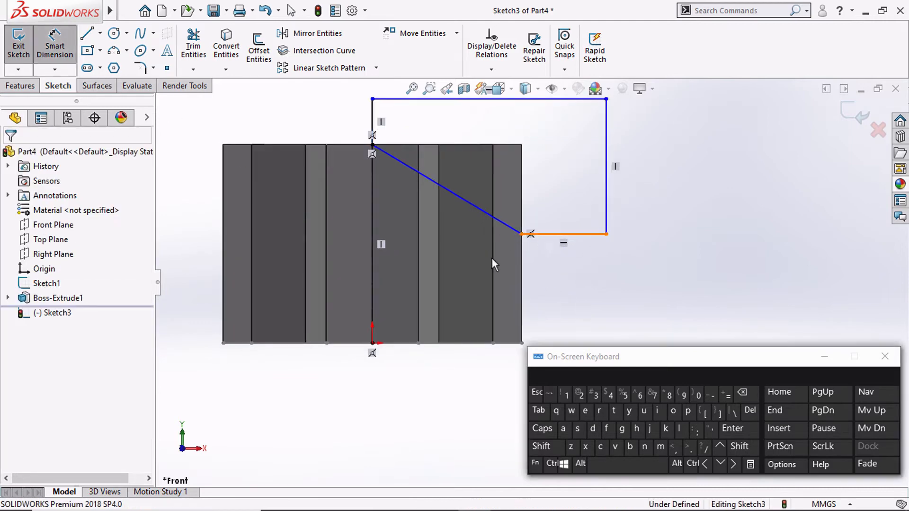
left_click(372, 343)
left_click(586, 283)
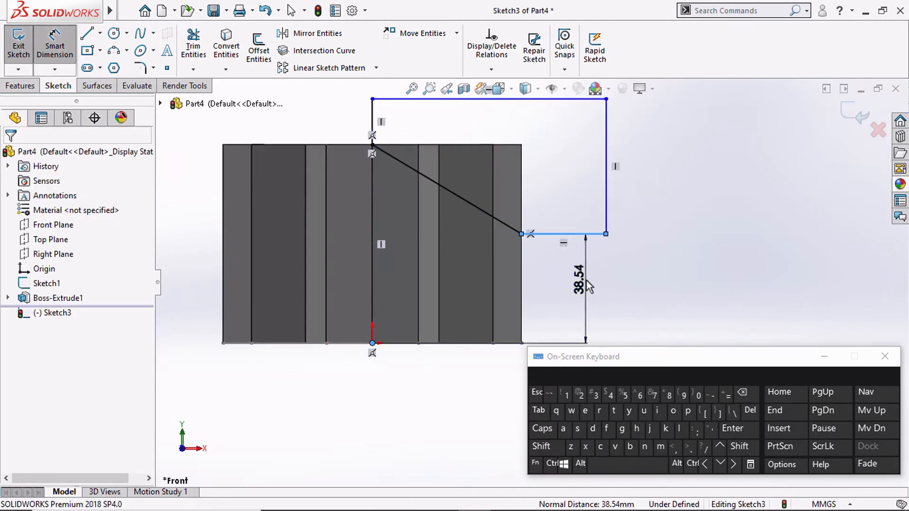
left_click(588, 284)
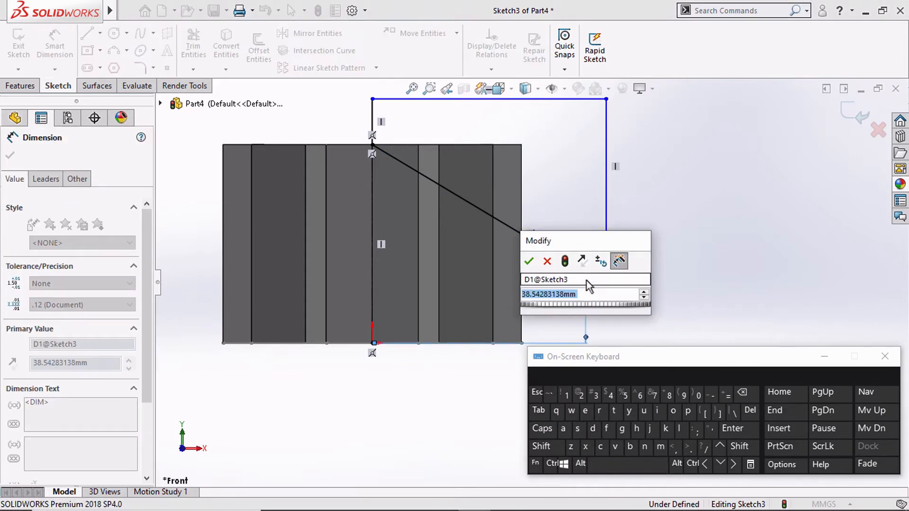
type("35")
key("Return")
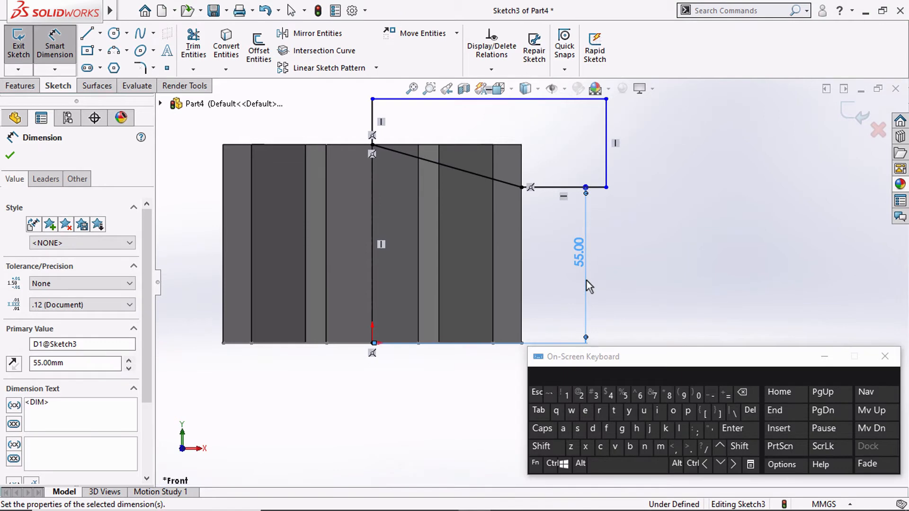
Step: Set the height dimension of the profile's lower horizontal line to 40 mm
key("Escape")
double_click(579, 251)
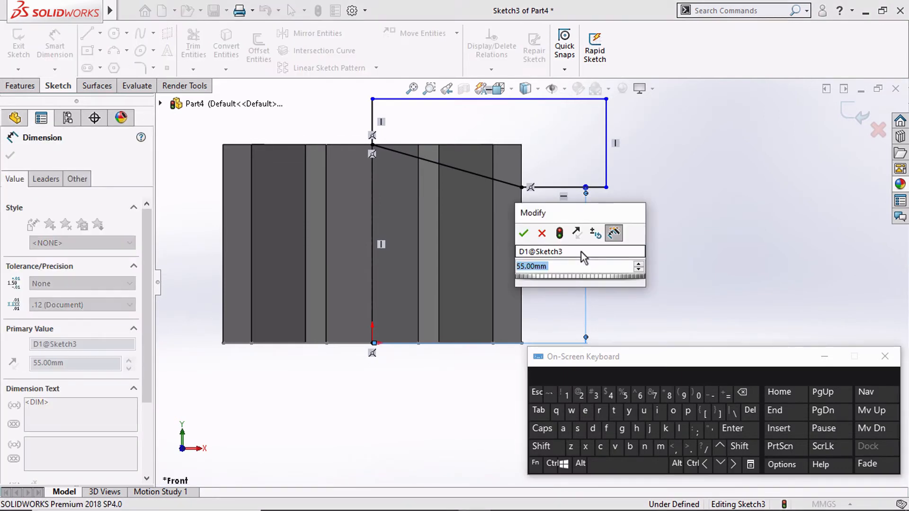
type("40")
key("Return")
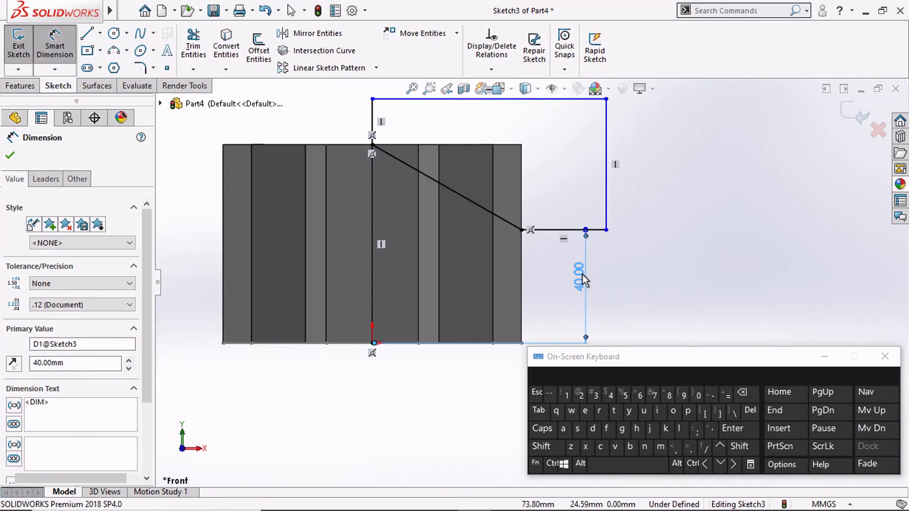
Step: Try a height of 45 mm for the profile's lower horizontal line and set it back to 40 mm
key("Escape")
double_click(582, 275)
type("45")
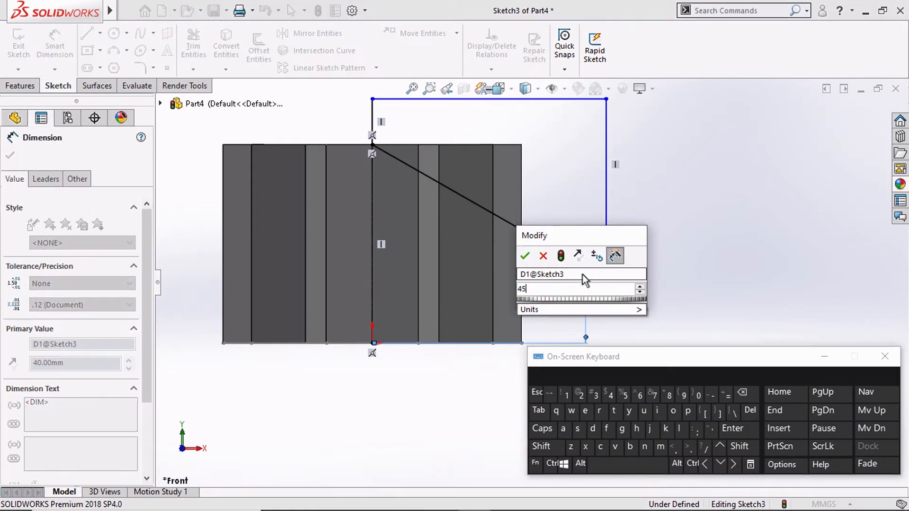
key("Return")
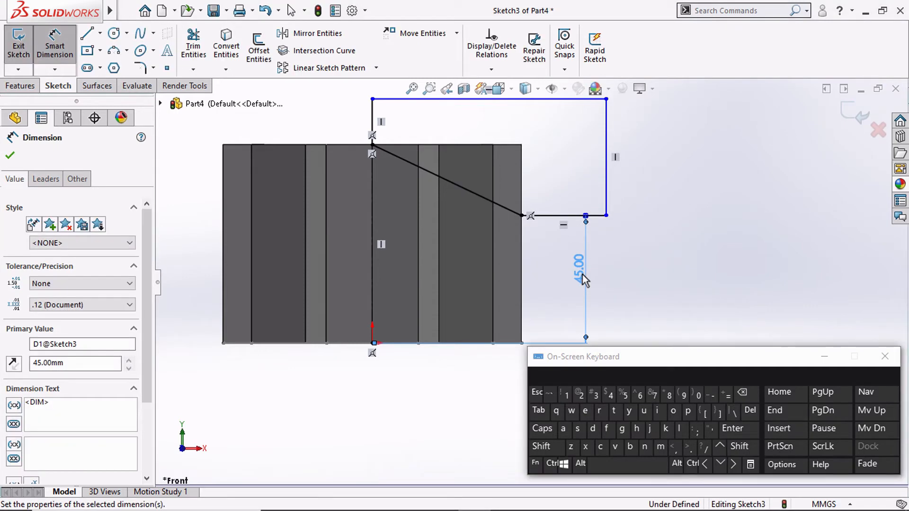
key("Escape")
double_click(581, 269)
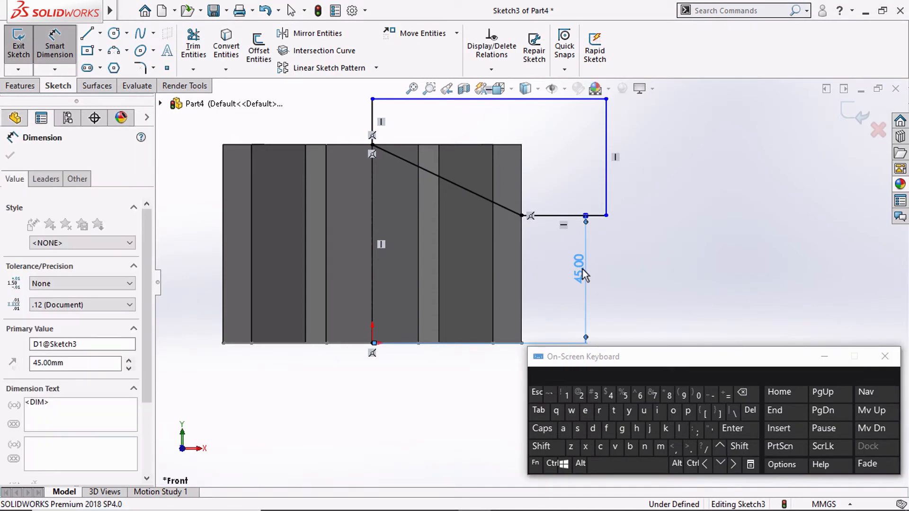
type("40")
key("Return")
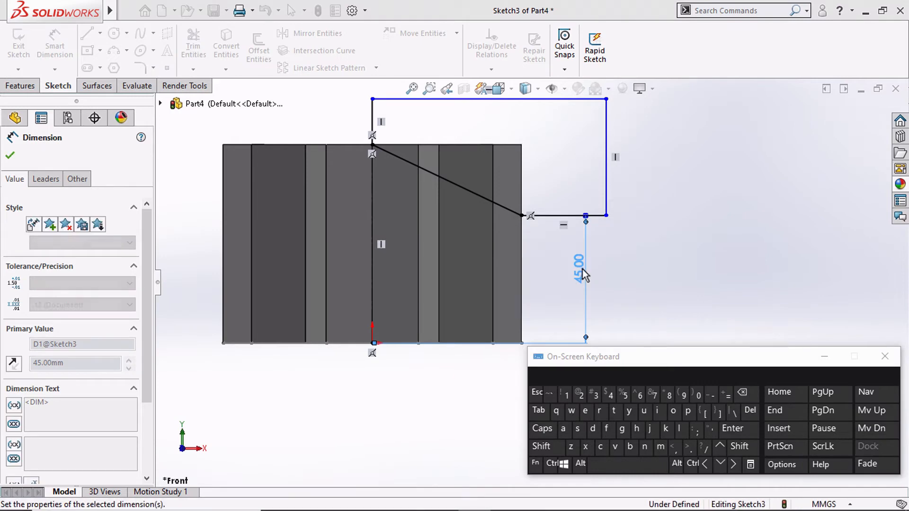
Step: Cut the body's top with a blind 360° Revolved Cut of the sloped profile about the vertical centerline
mouse_move(384, 154)
middle_mouse_down()
mouse_move(334, 152)
mouse_move(294, 183)
mouse_move(345, 178)
mouse_move(158, 105)
middle_mouse_up()
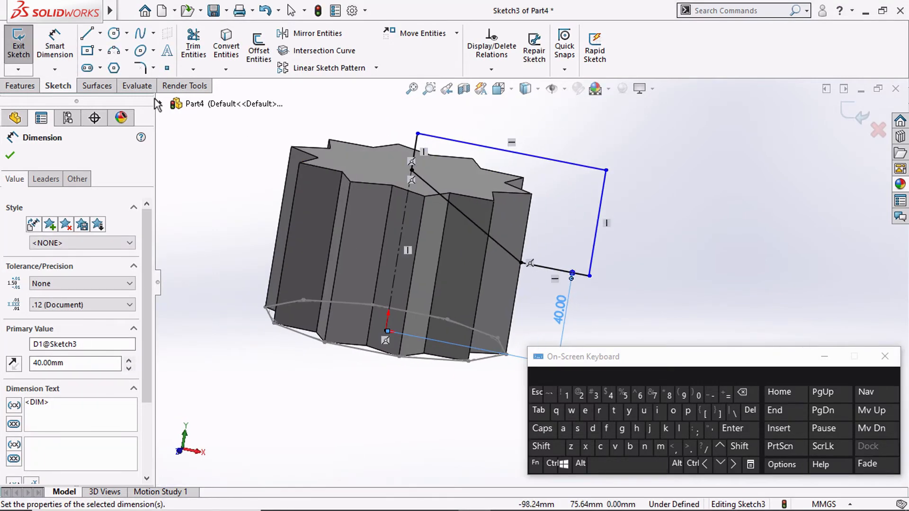
left_click(20, 86)
left_click(266, 50)
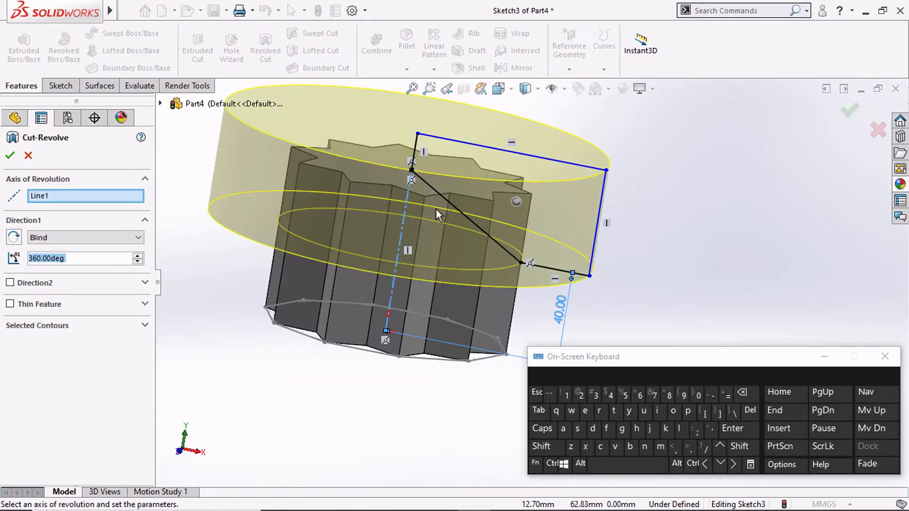
left_click(54, 197)
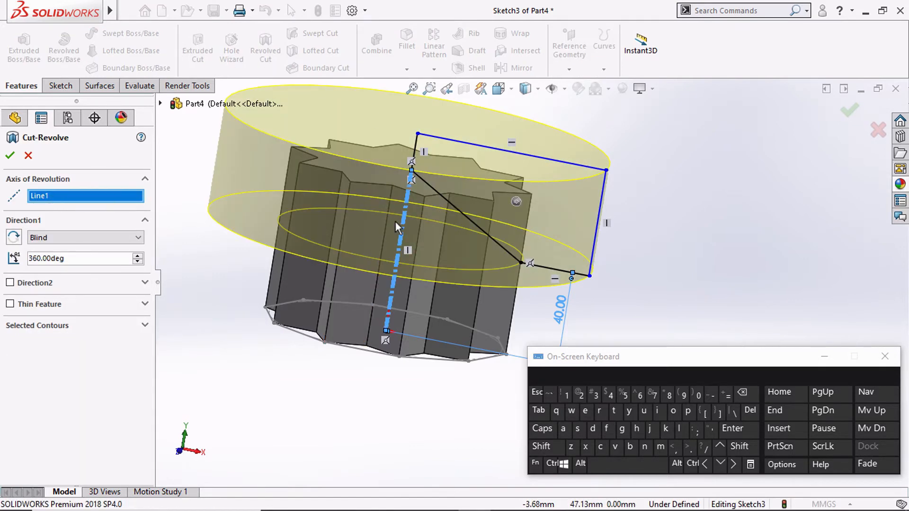
left_click(10, 156)
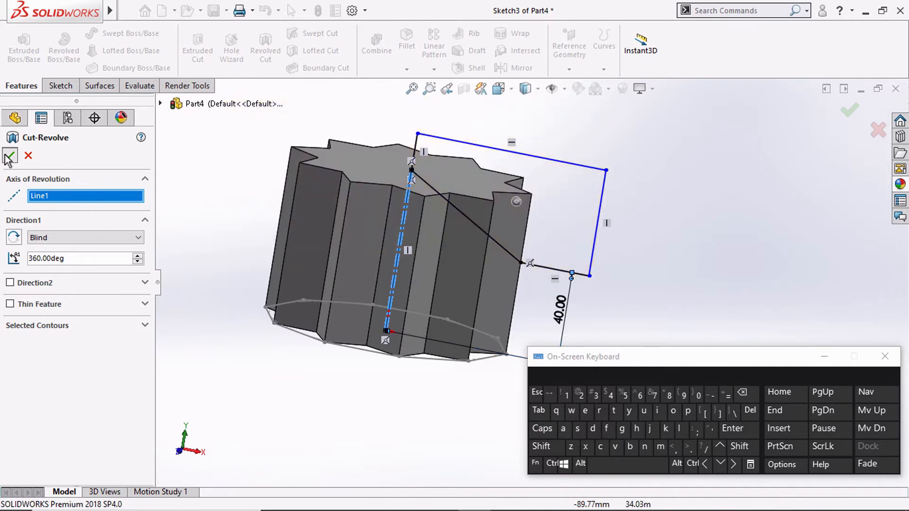
Step: Examine the conically cut body from the side and from below
middle_click_drag(320, 200, 368, 113)
scroll(398, 237, "up", 3)
scroll(365, 206, "down", 3)
scroll(525, 287, "up", 4)
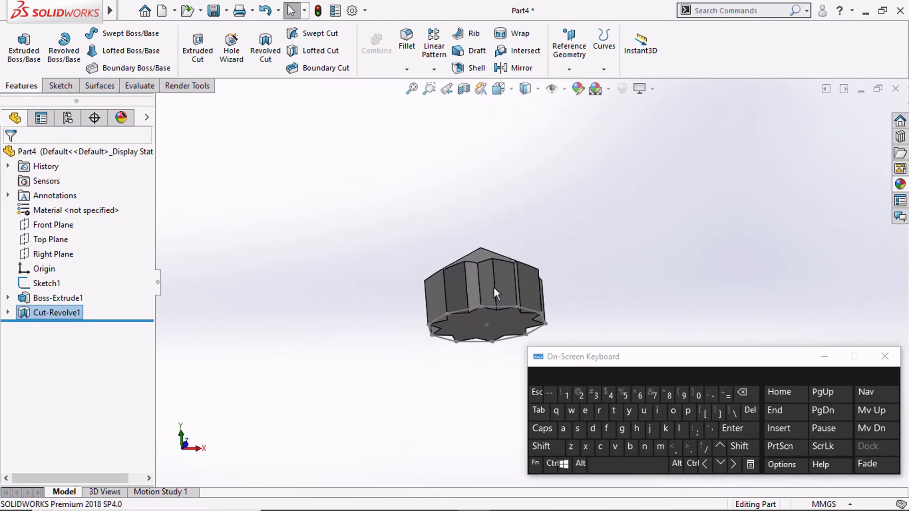
scroll(521, 287, "down", 5)
scroll(523, 285, "up", 5)
middle_click_drag(478, 251, 715, 4)
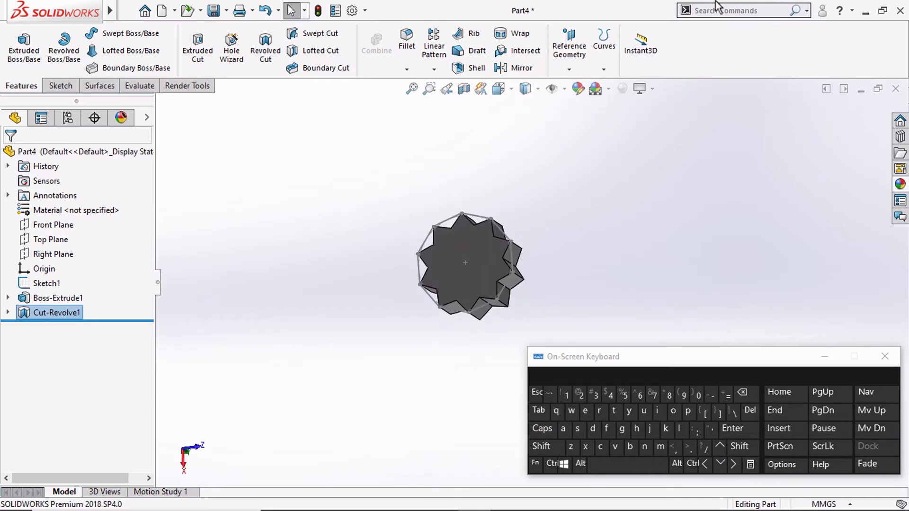
Step: Orient the model to the Front view and start a new sketch on the Front Plane
left_click(497, 89)
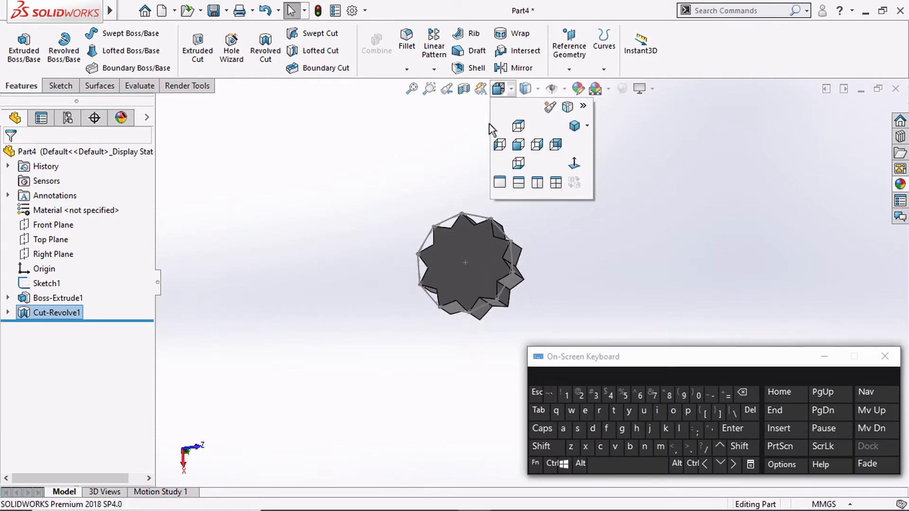
left_click(520, 151)
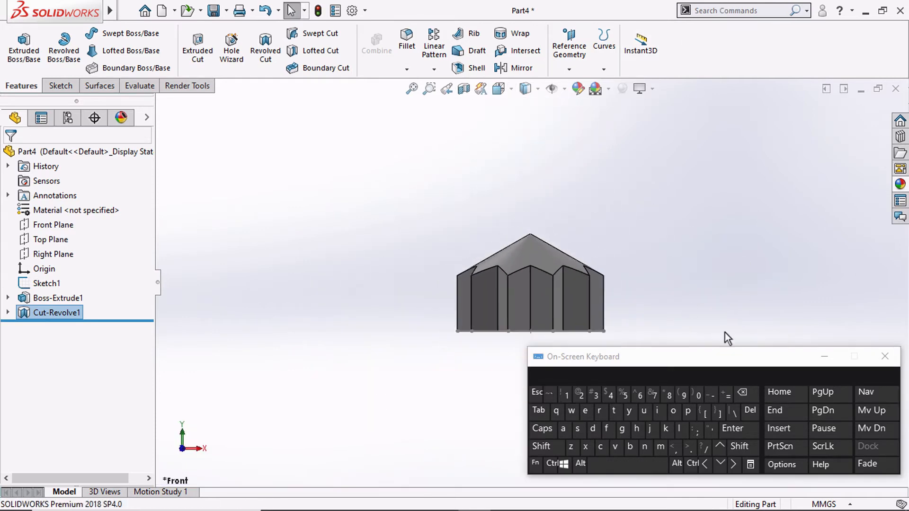
scroll(541, 279, "down", 3)
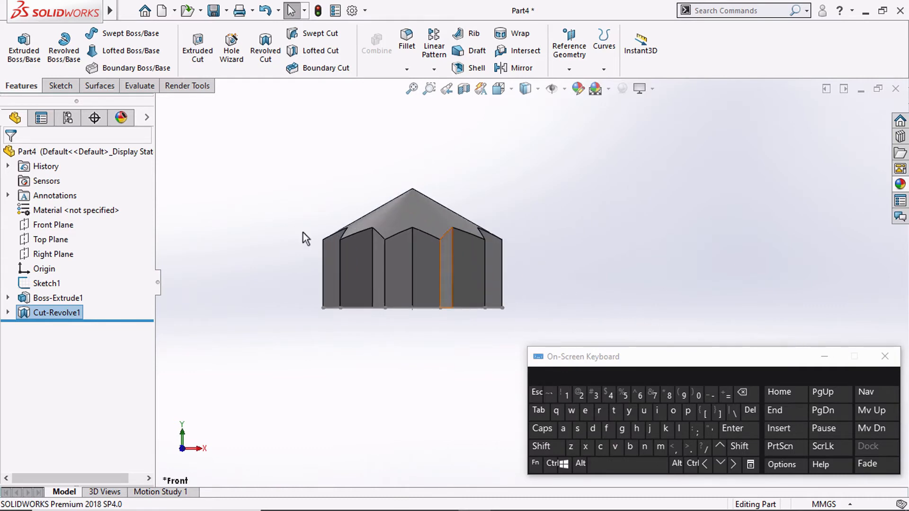
left_click(46, 223)
left_click(56, 204)
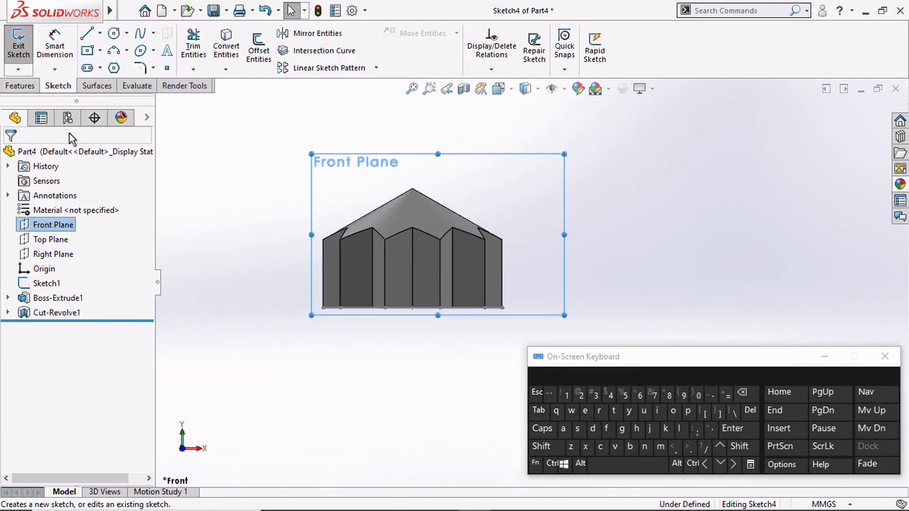
Step: Draw a vertical centerline from the origin to the cone's apex and exit the sketch
left_click(88, 35)
left_click(101, 34)
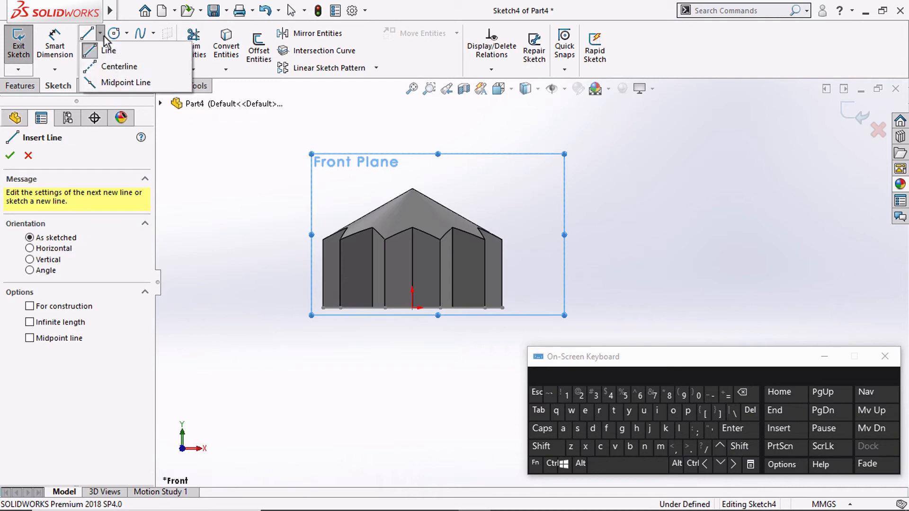
left_click(106, 68)
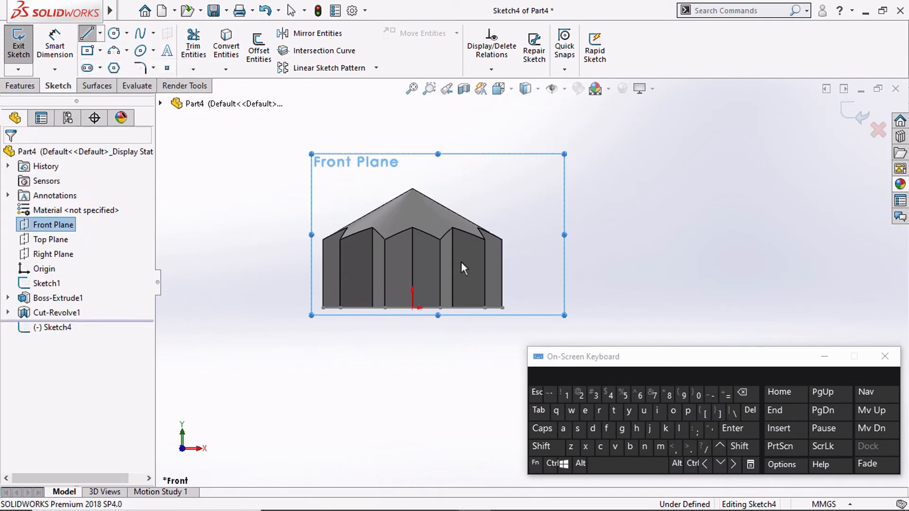
left_click(412, 308)
left_click(412, 189)
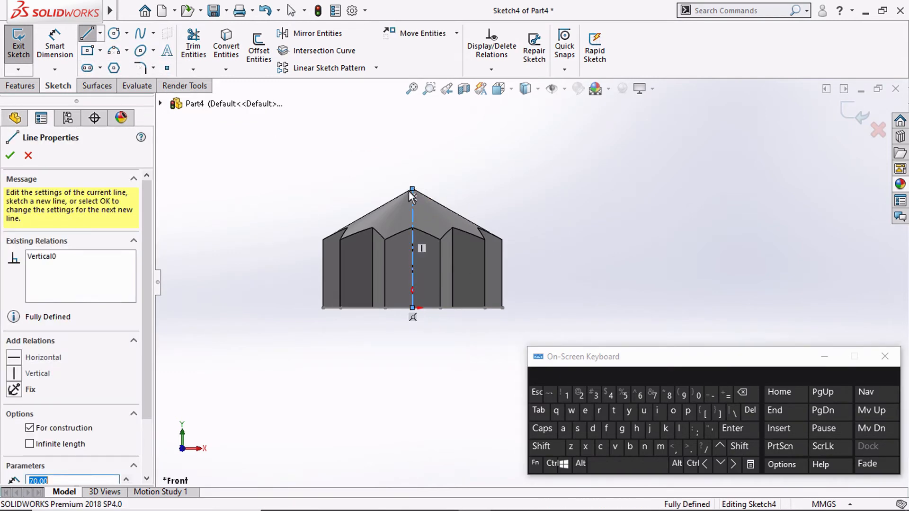
left_click(414, 196)
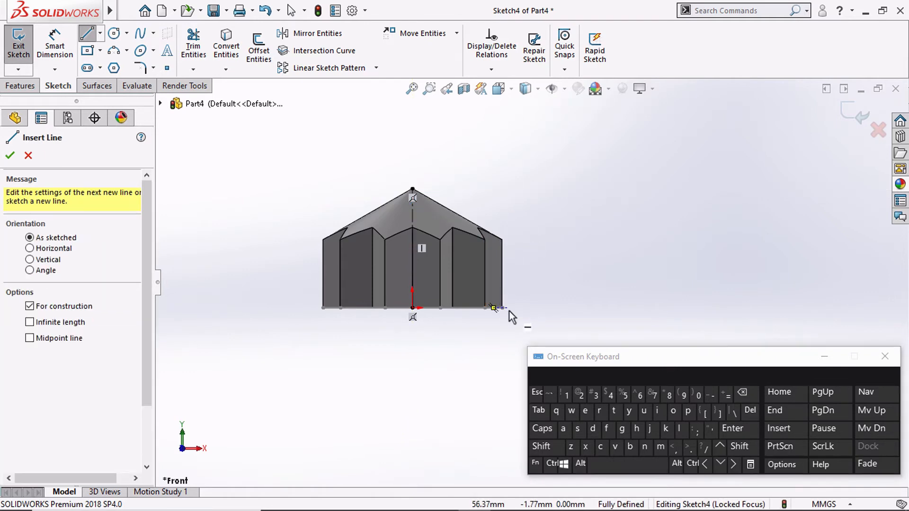
left_click(13, 159)
middle_click_drag(418, 260, 362, 297)
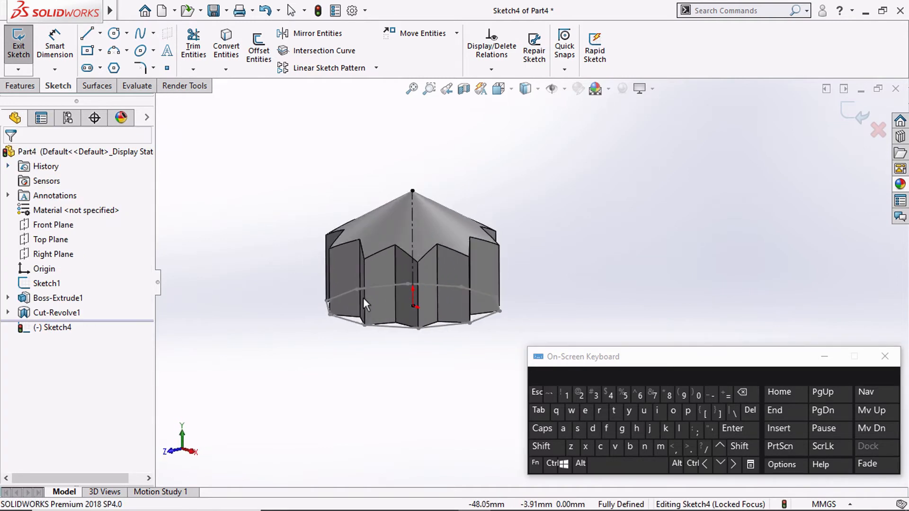
left_click(853, 114)
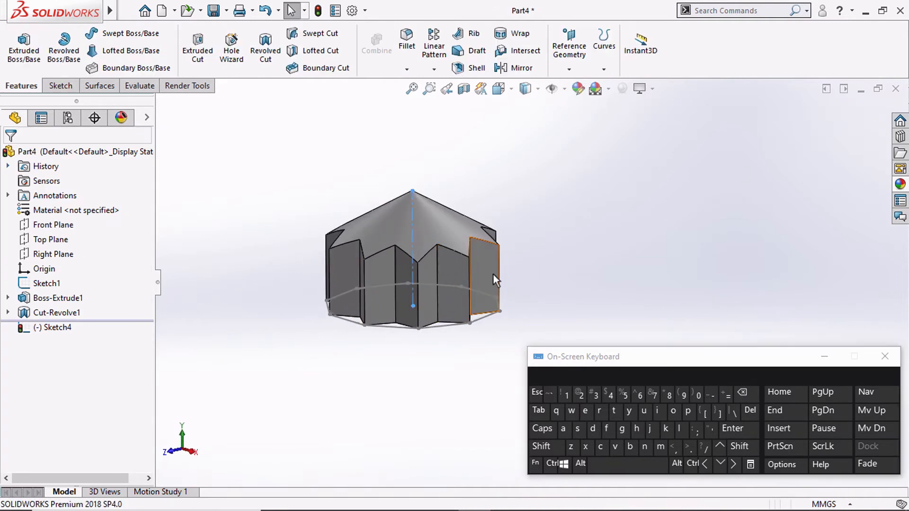
left_click(450, 266)
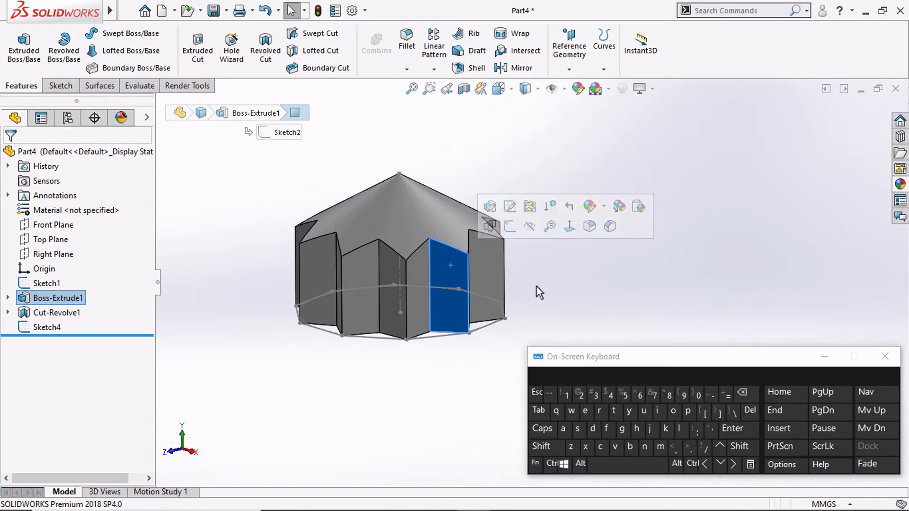
middle_click_drag(536, 286, 383, 262)
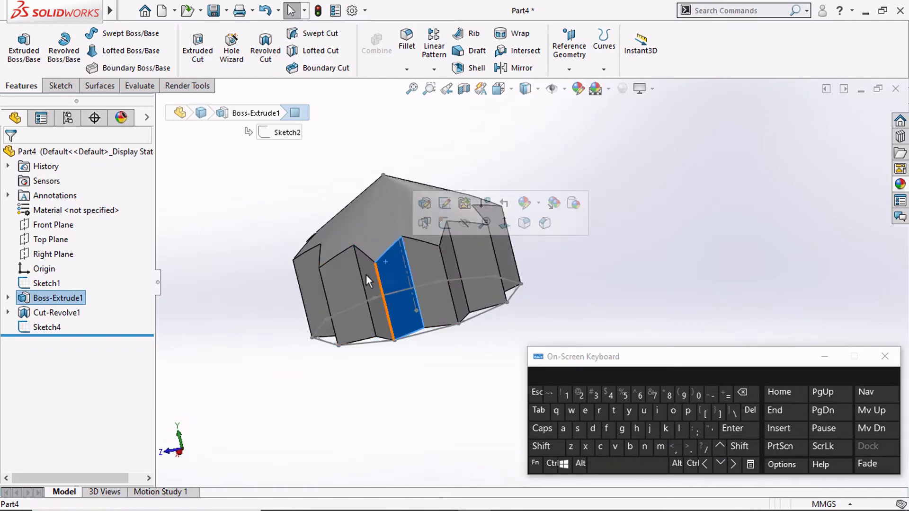
left_click(666, 268)
Step: Color the two adjoining faces of one pleat groove green using the standard color palette
mouse_move(520, 284)
middle_mouse_down()
mouse_move(550, 263)
mouse_move(516, 275)
middle_mouse_up()
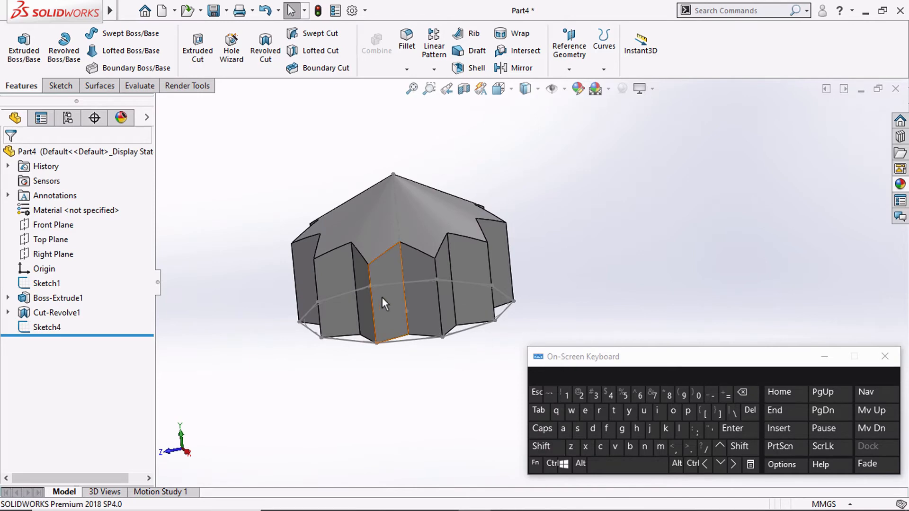
left_click(423, 278)
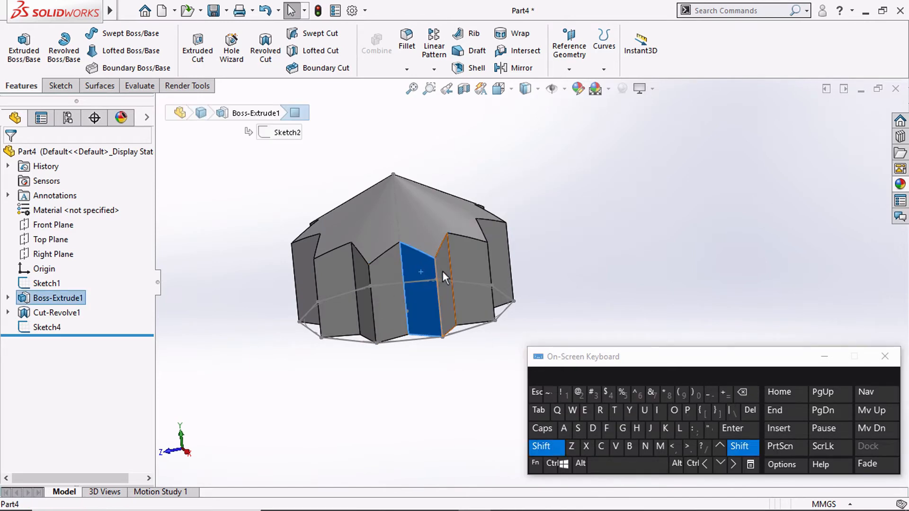
left_click(442, 270, "shift")
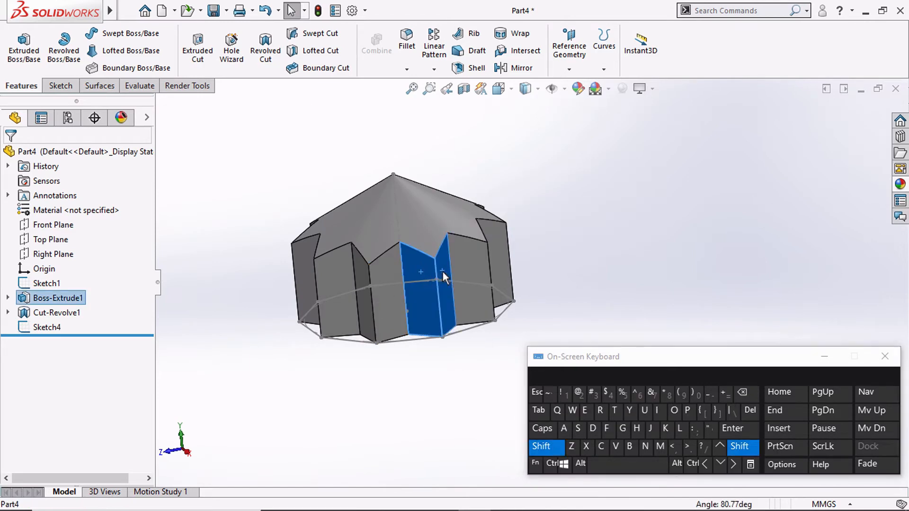
left_click(577, 88)
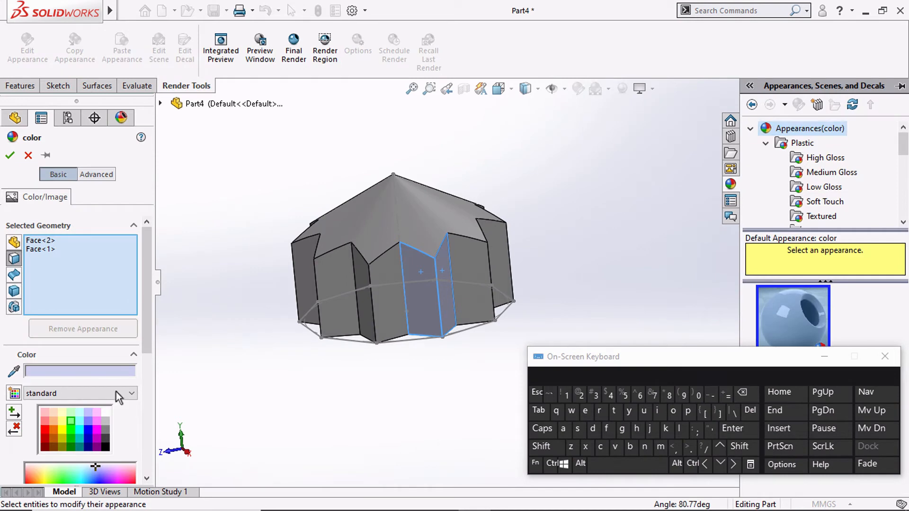
left_click(71, 423)
left_click(15, 155)
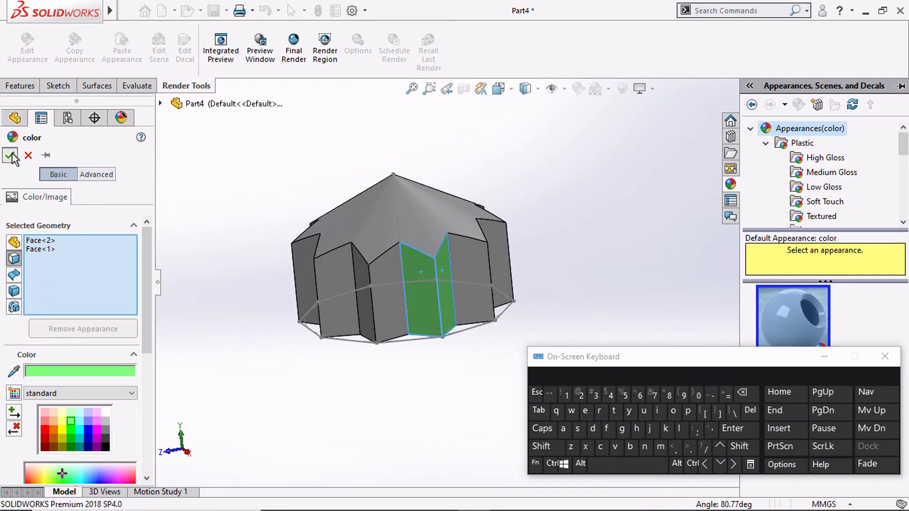
mouse_move(553, 288)
middle_mouse_down()
mouse_move(598, 291)
mouse_move(538, 297)
middle_mouse_up()
left_click(416, 265)
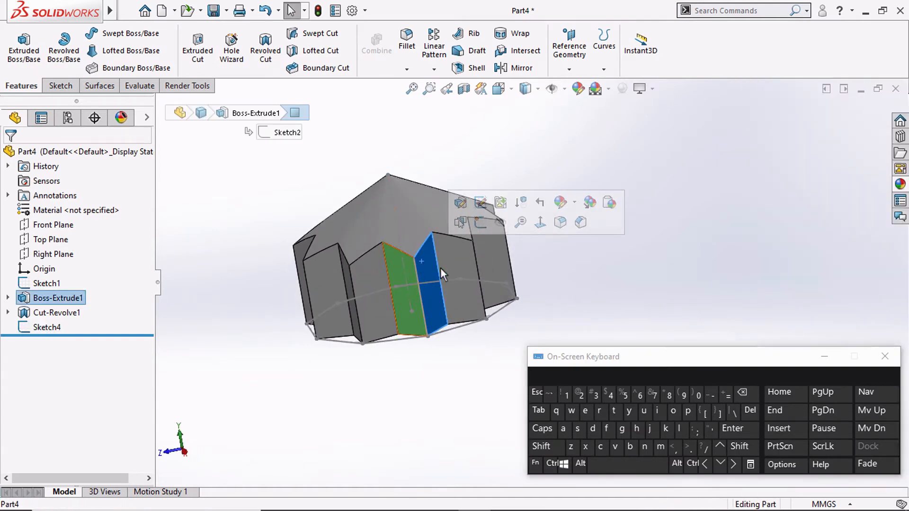
key("Escape")
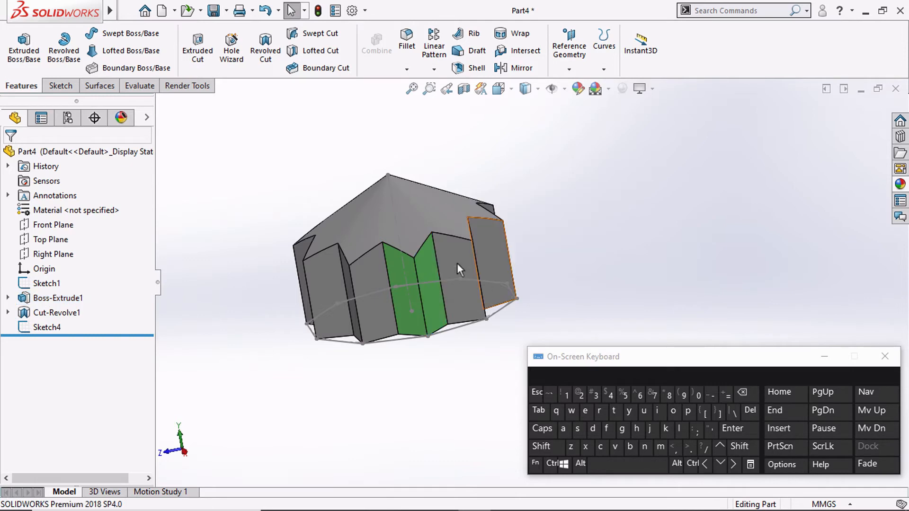
Step: Start a new sketch on the Front Plane and orient the model to the Front view
left_click(44, 228)
left_click(53, 203)
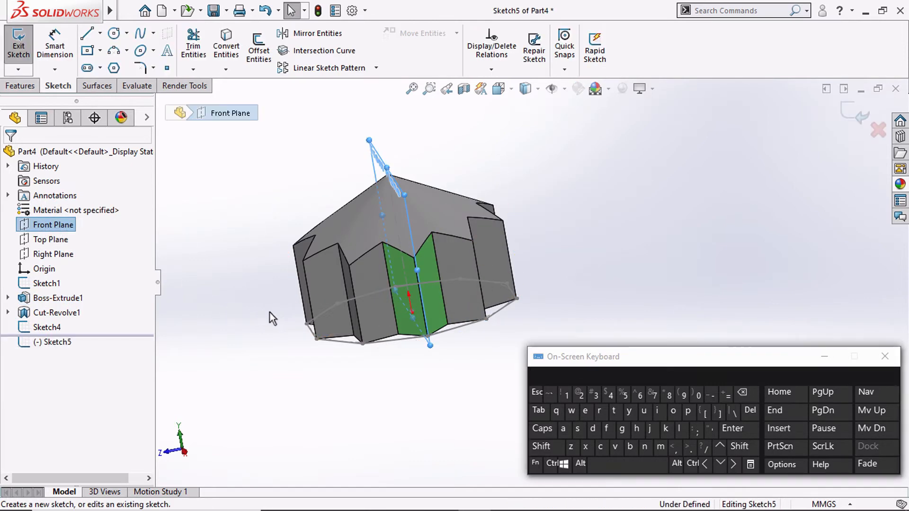
middle_click_drag(269, 313, 315, 310)
left_click(495, 92)
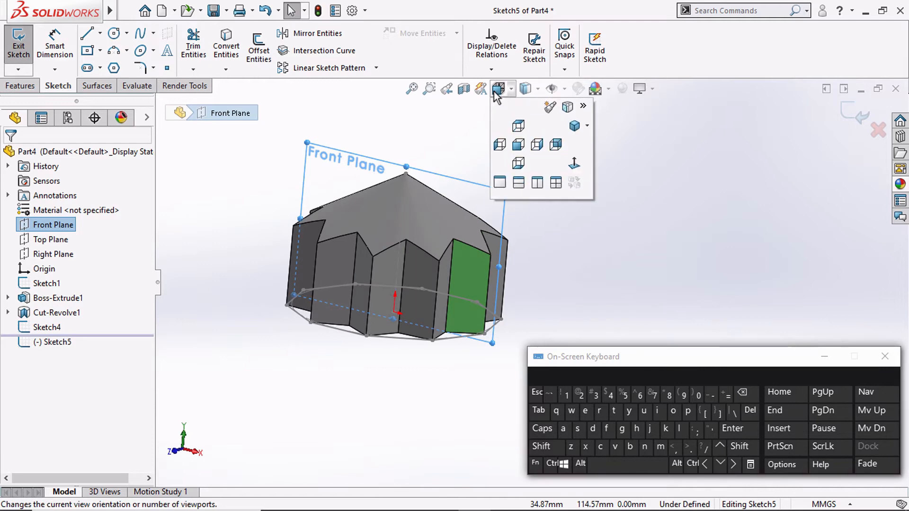
left_click(518, 144)
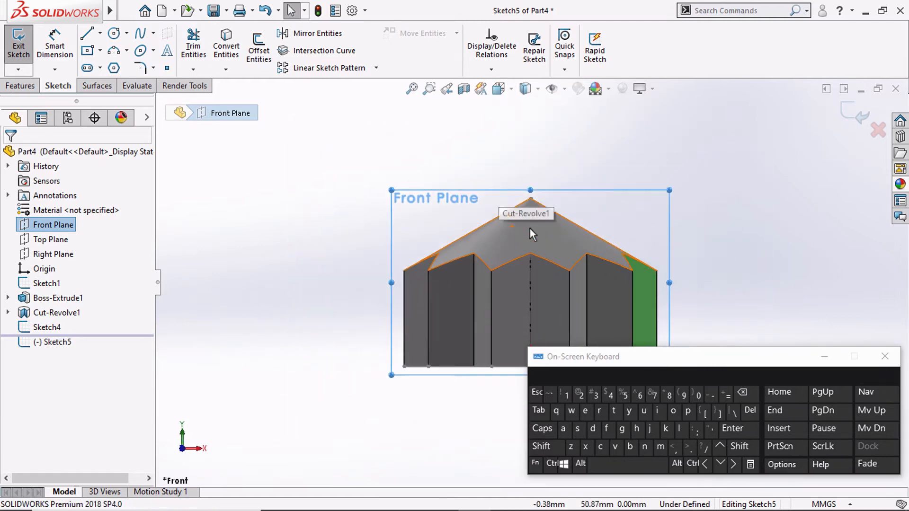
scroll(530, 229, "up", 2)
scroll(582, 287, "down", 6)
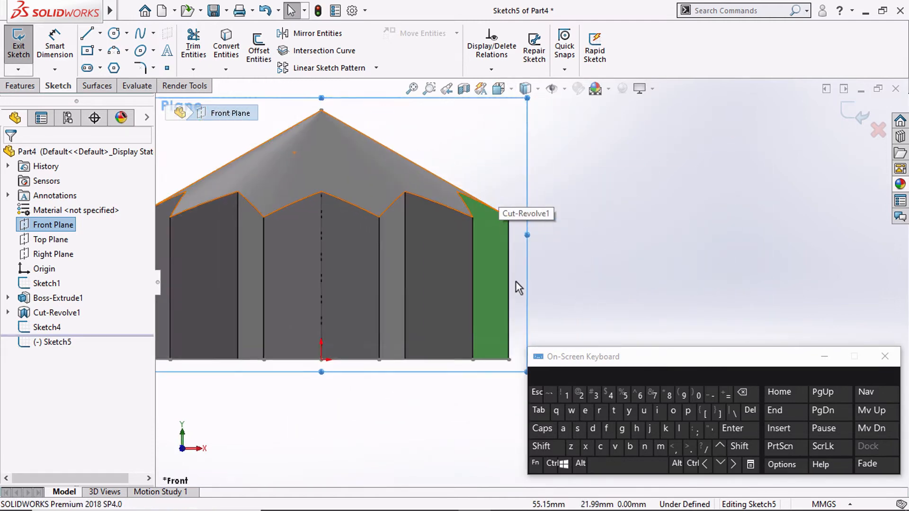
scroll(516, 282, "up", 1)
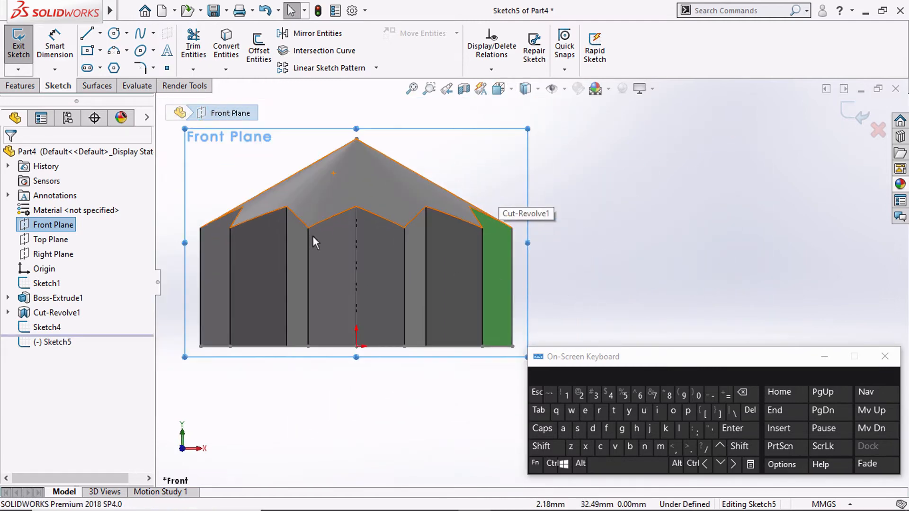
Step: Sketch a slanted construction line about 107 mm long from the base corner below the green face to beyond the cone's apex
left_click(87, 34)
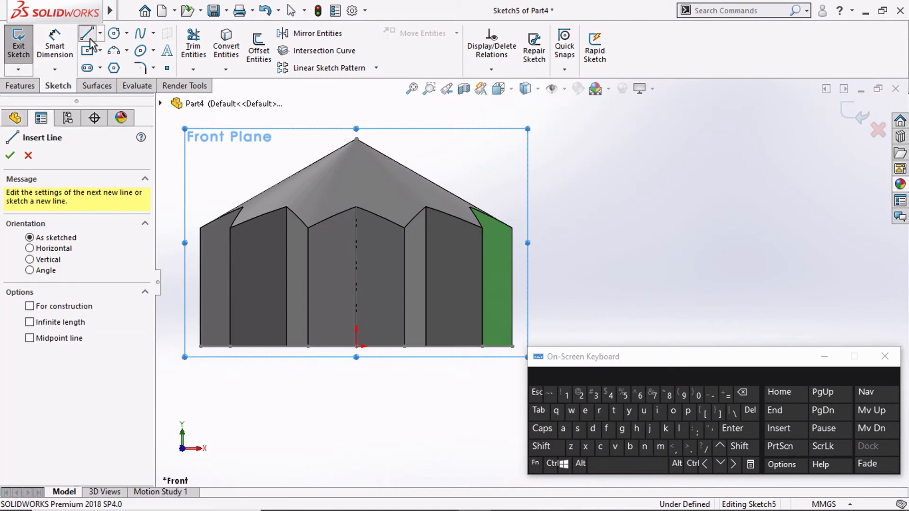
left_click(512, 347)
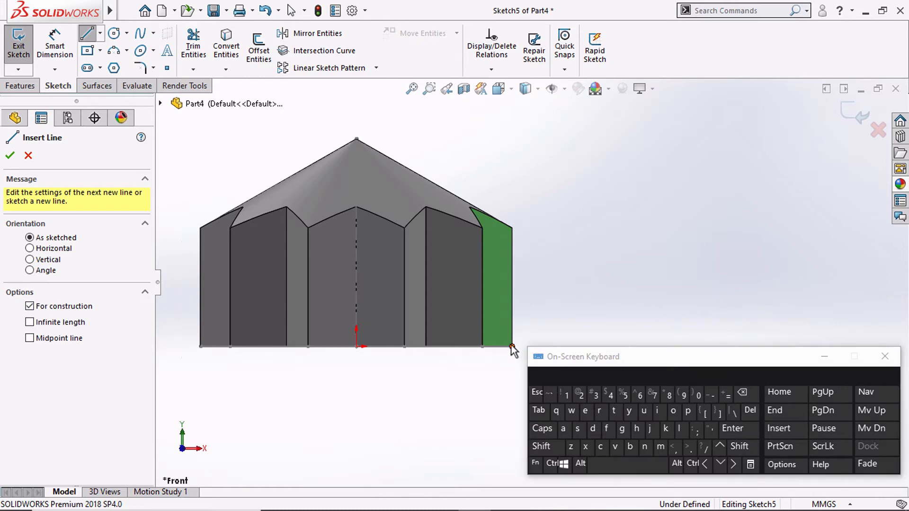
left_click(321, 91)
key("Escape")
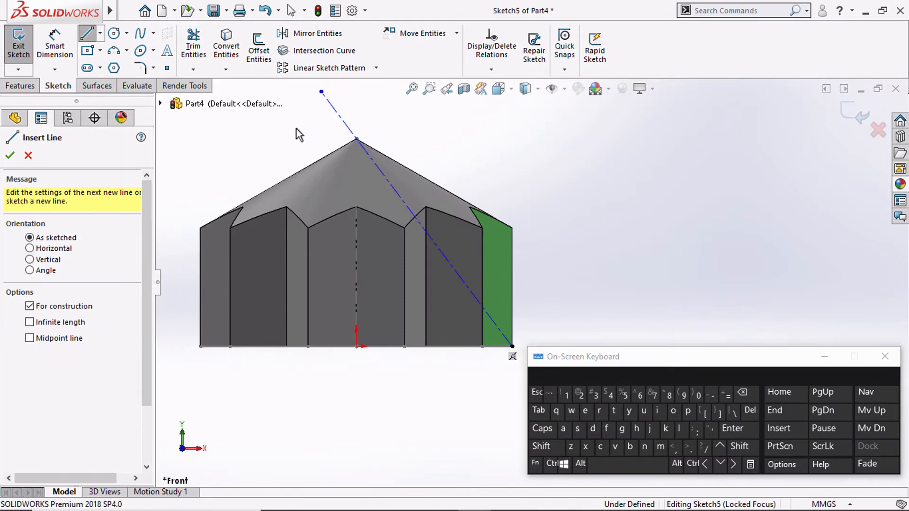
key("Escape")
Step: Add a Coincident relation between the slanted construction line and the cone's apex vertex
left_click(359, 142)
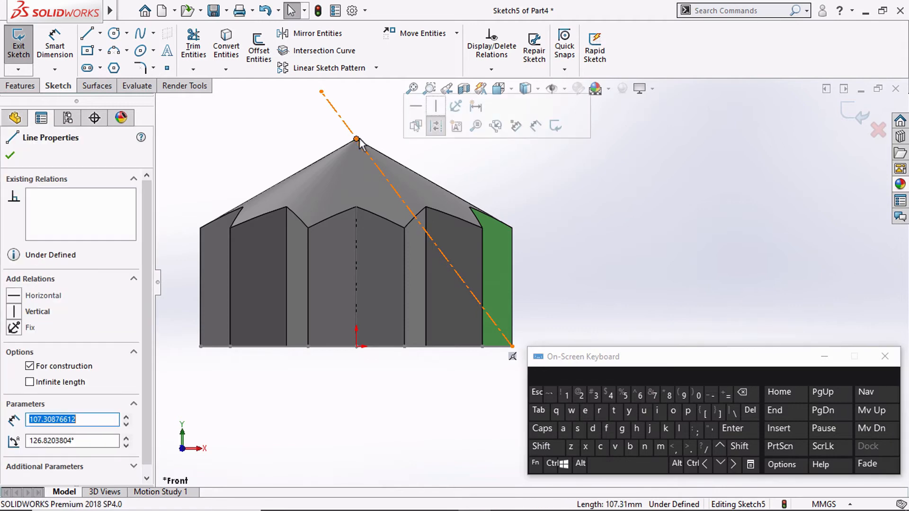
key("shift")
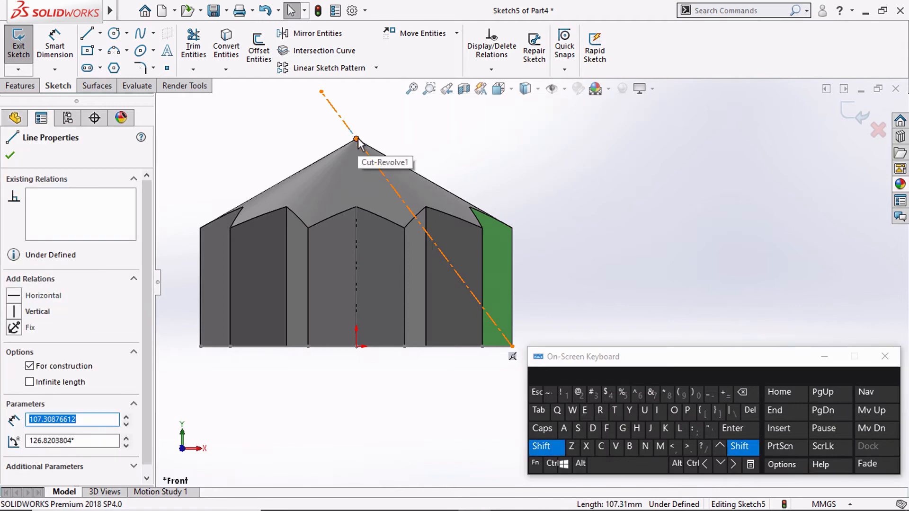
left_click(356, 139, "shift")
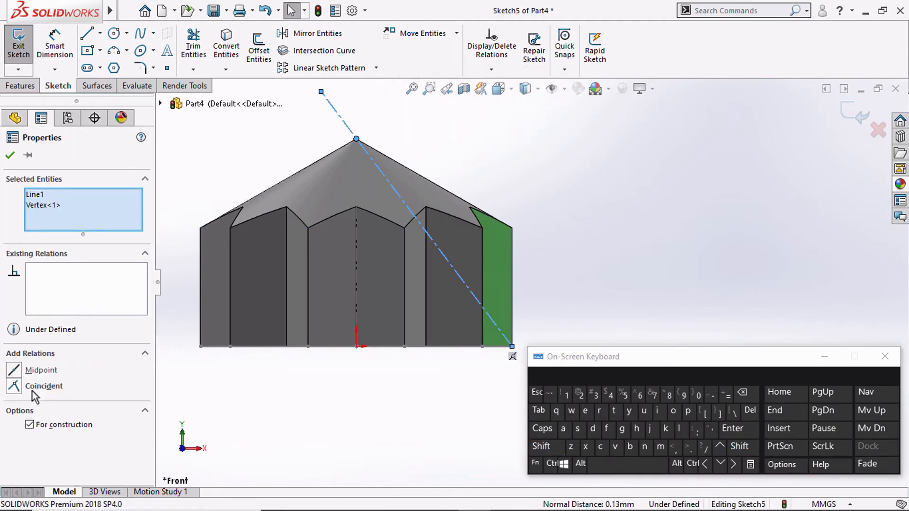
left_click(32, 391)
left_click(342, 405)
key("z")
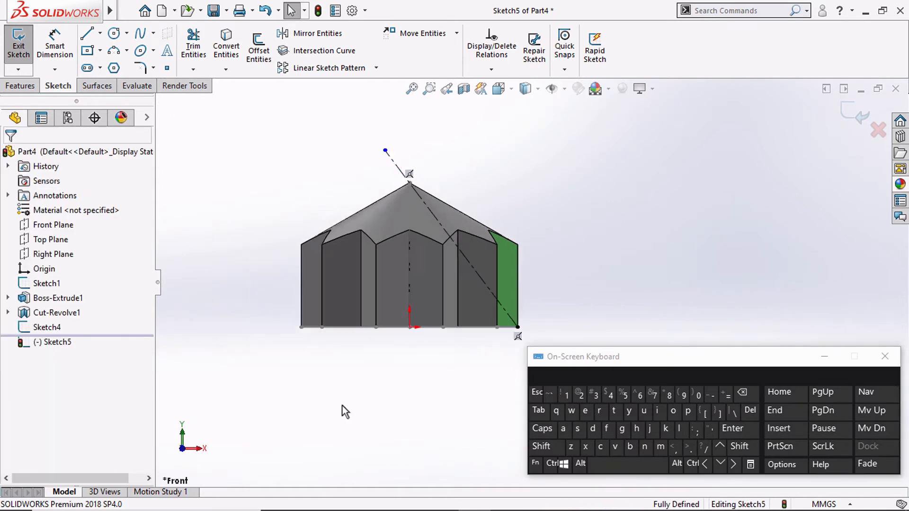
Step: Extend the slanted construction line's free end, dimension its length to 120 mm, and exit the sketch
scroll(400, 167, "down", 1)
left_click_drag(369, 134, 334, 121)
left_click(55, 43)
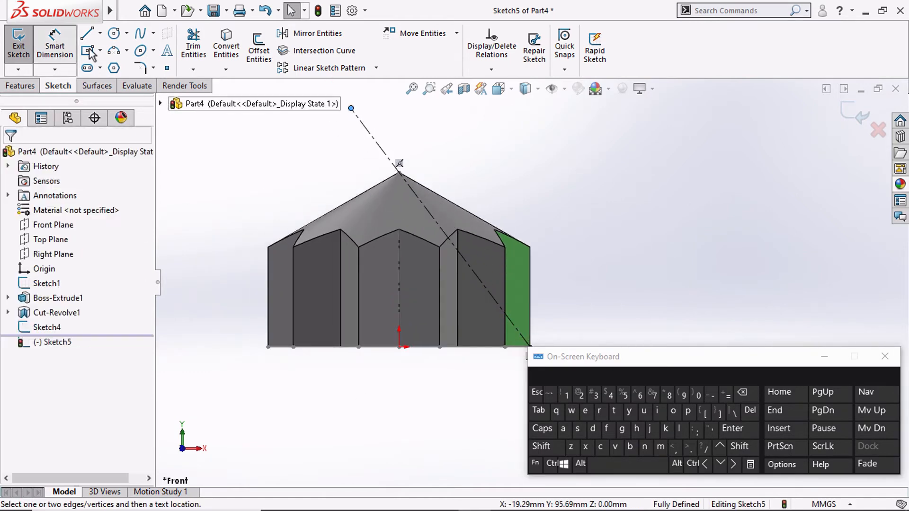
left_click(379, 148)
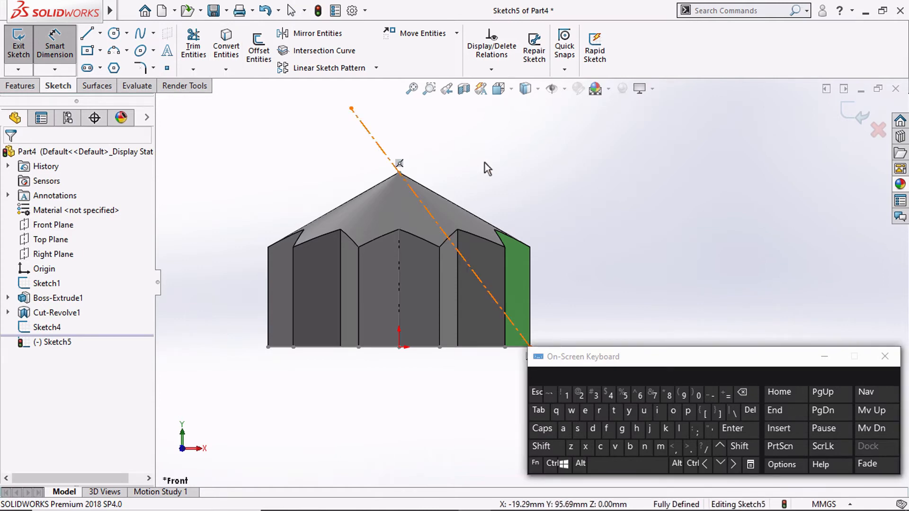
left_click(485, 163)
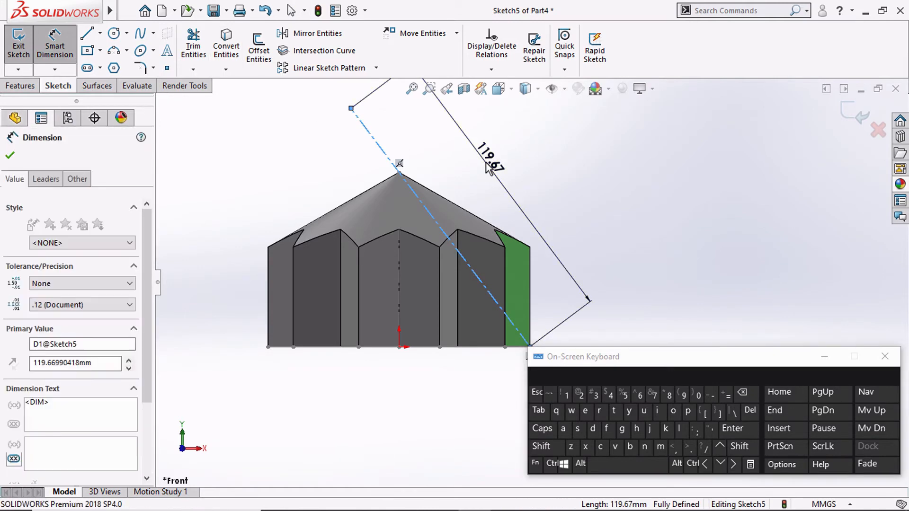
type("120")
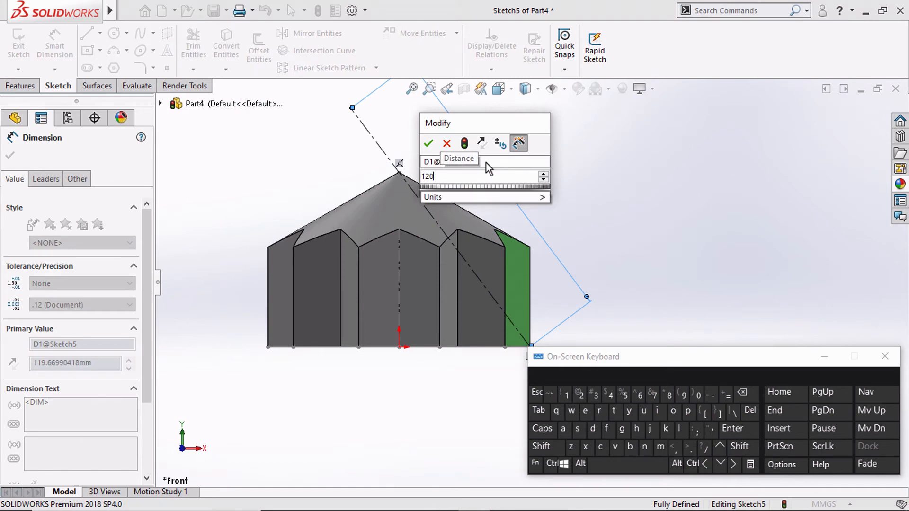
key("Return")
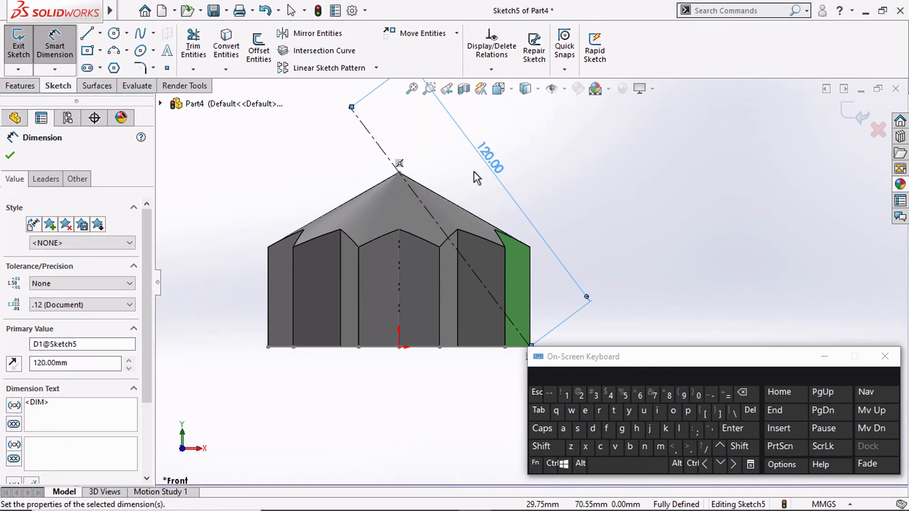
left_click(855, 118)
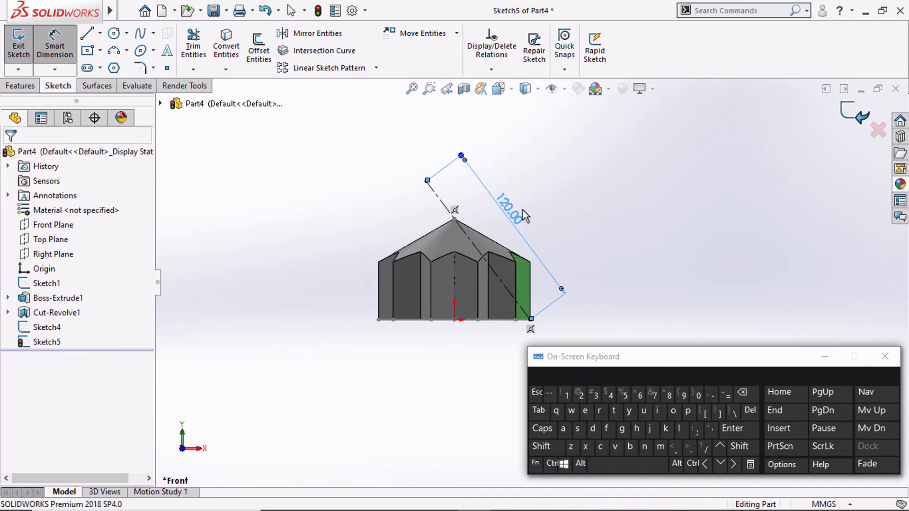
Step: Create a reference plane at the slanted line's free upper endpoint, perpendicular to that line
mouse_move(523, 210)
middle_mouse_down()
mouse_move(433, 251)
mouse_move(447, 244)
middle_mouse_up()
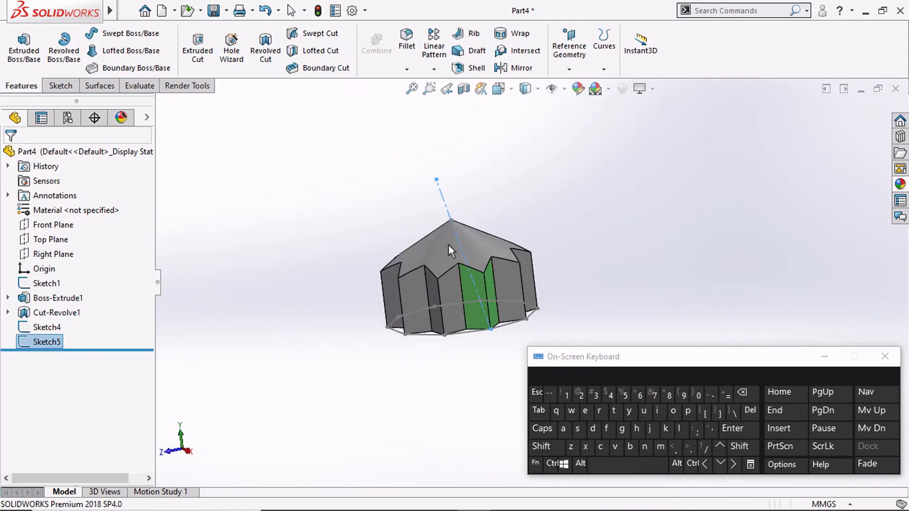
middle_click_drag(362, 206, 405, 261)
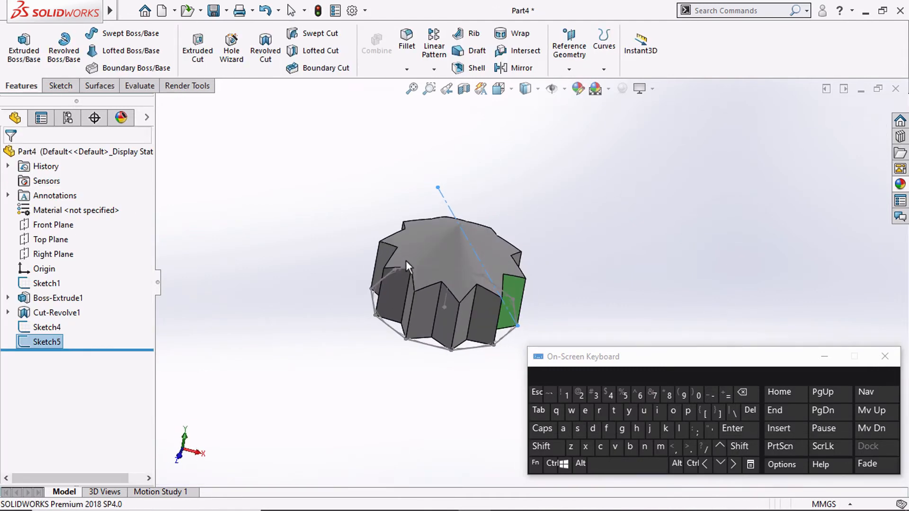
left_click(369, 169)
left_click(568, 47)
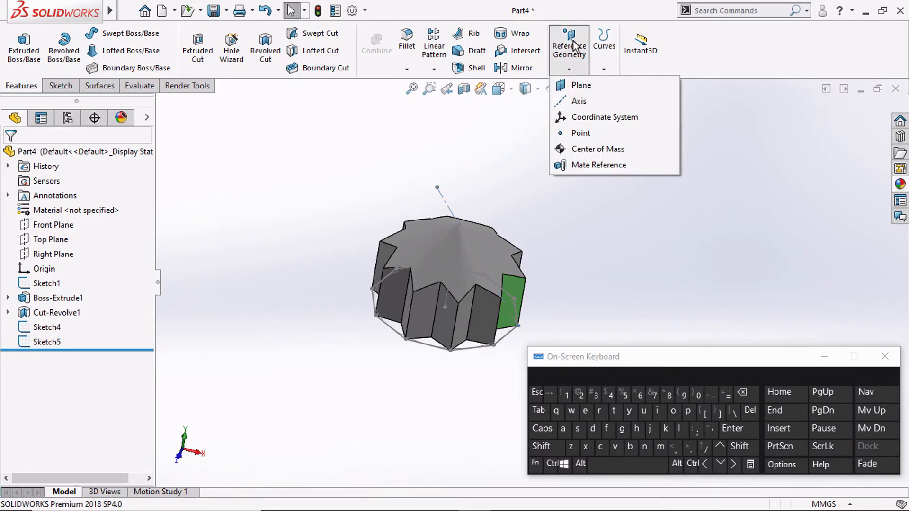
left_click(581, 85)
left_click(447, 207)
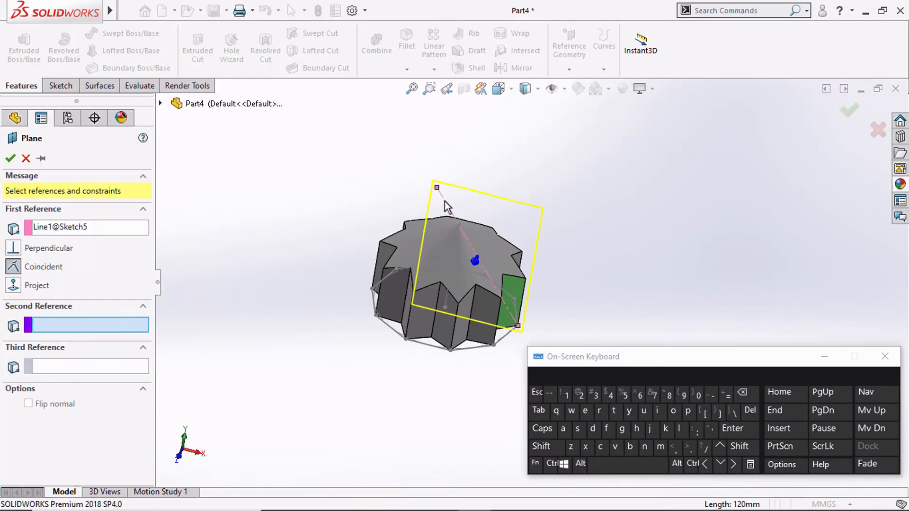
left_click(436, 188)
middle_click_drag(321, 182, 327, 230)
left_click(11, 158)
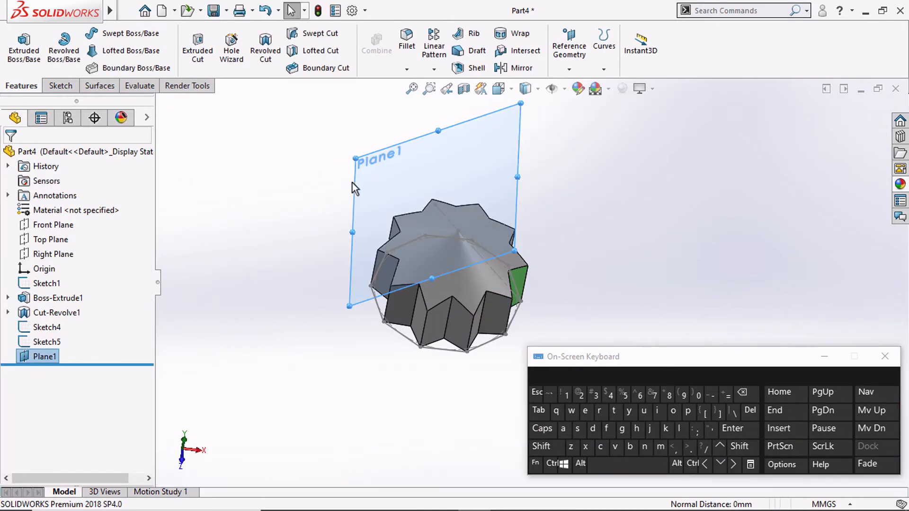
Step: Start a new sketch on the reference plane at the slanted line's upper end
left_click(311, 177)
left_click(400, 166)
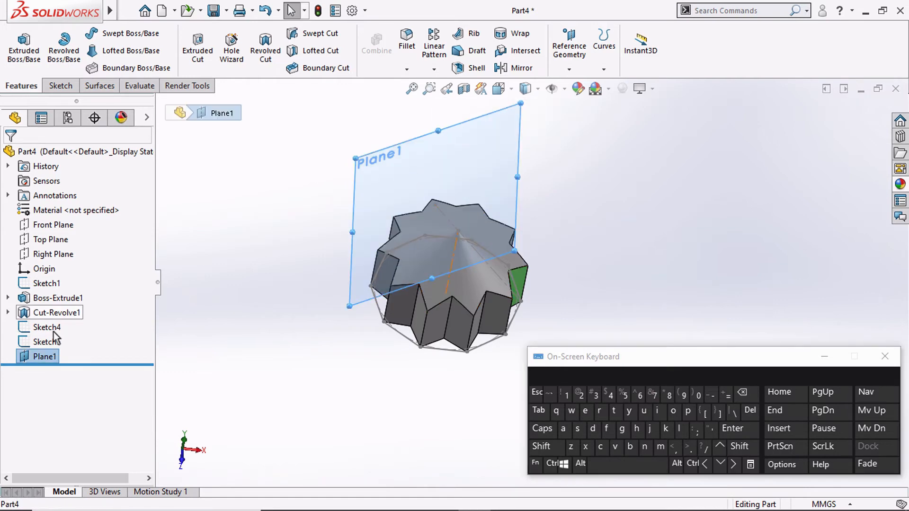
right_click(45, 358)
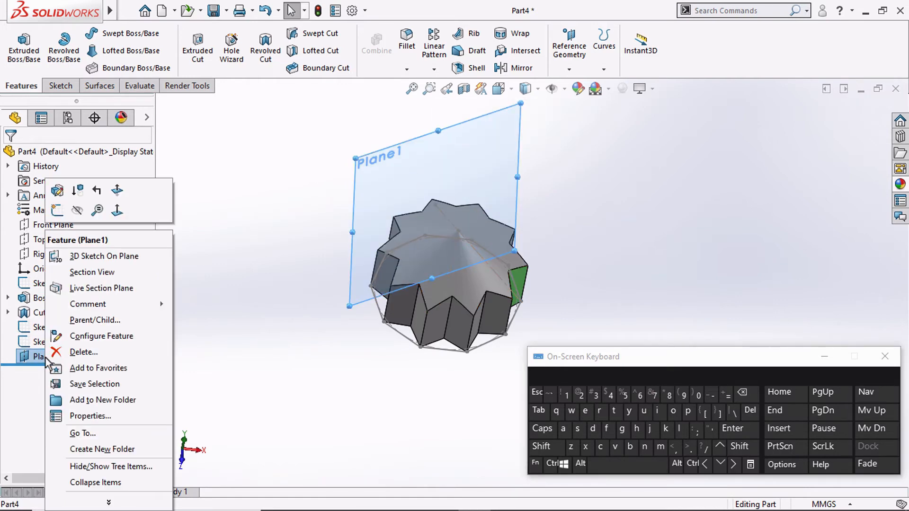
left_click(62, 210)
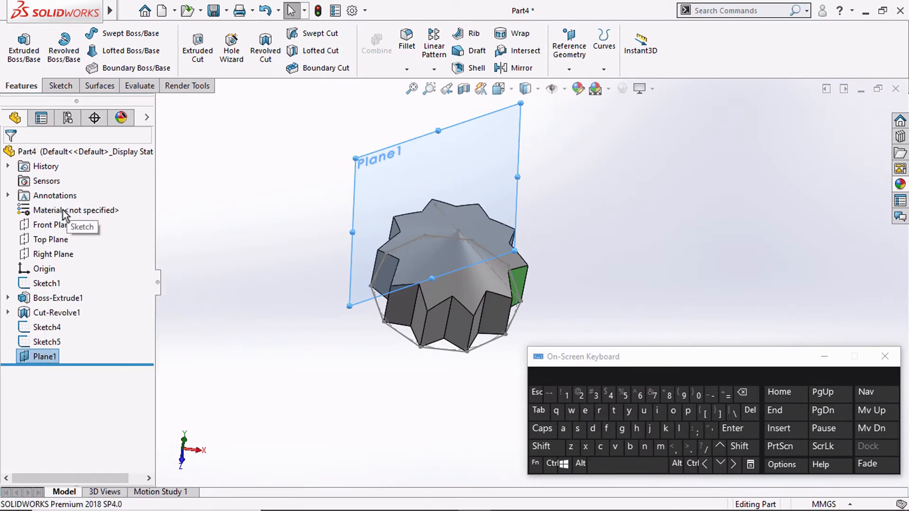
Step: Convert the two top edges of the green pleat, where it meets the cone, into the sketch on Plane1
middle_click_drag(280, 215, 215, 236)
scroll(532, 254, "up", 1)
scroll(532, 254, "down", 4)
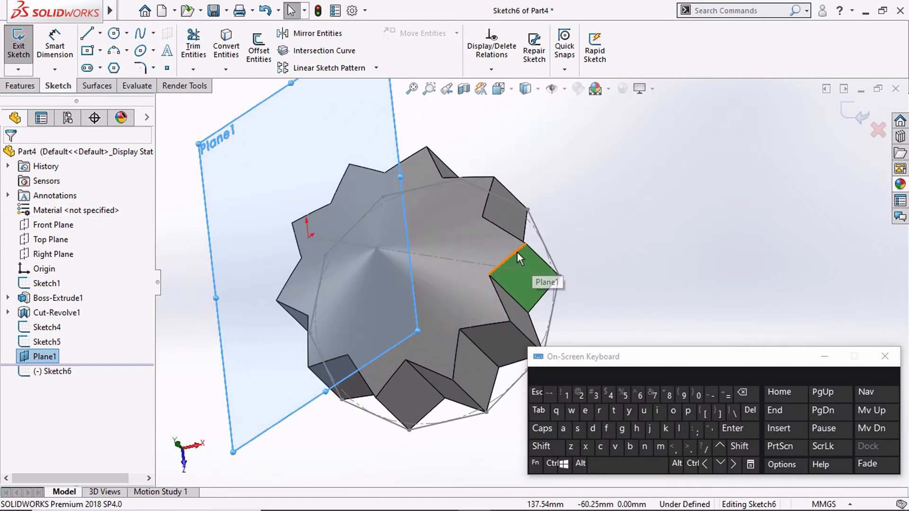
left_click(517, 252)
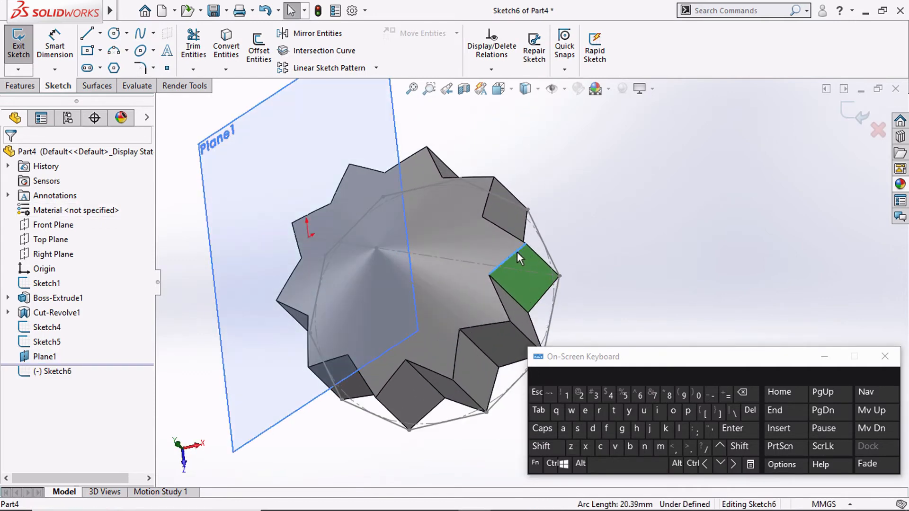
left_click(226, 47)
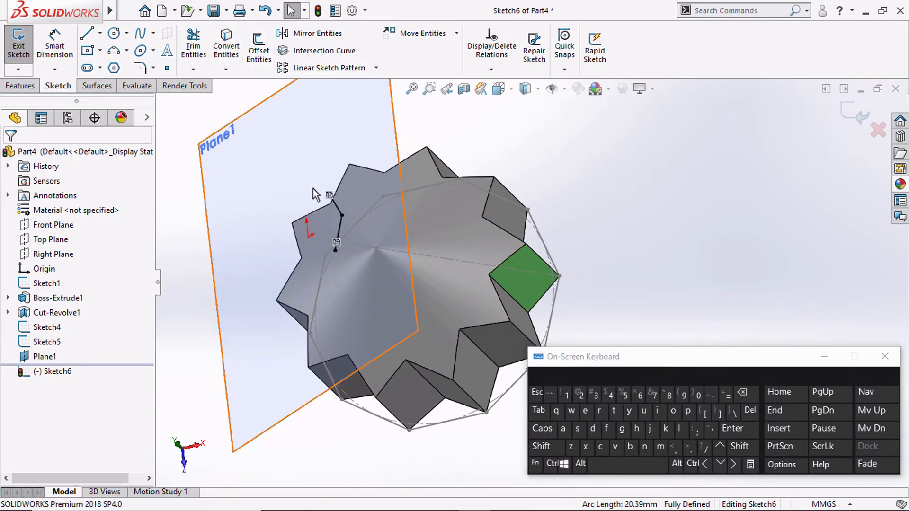
scroll(315, 190, "up", 2)
middle_click_drag(361, 231, 408, 224)
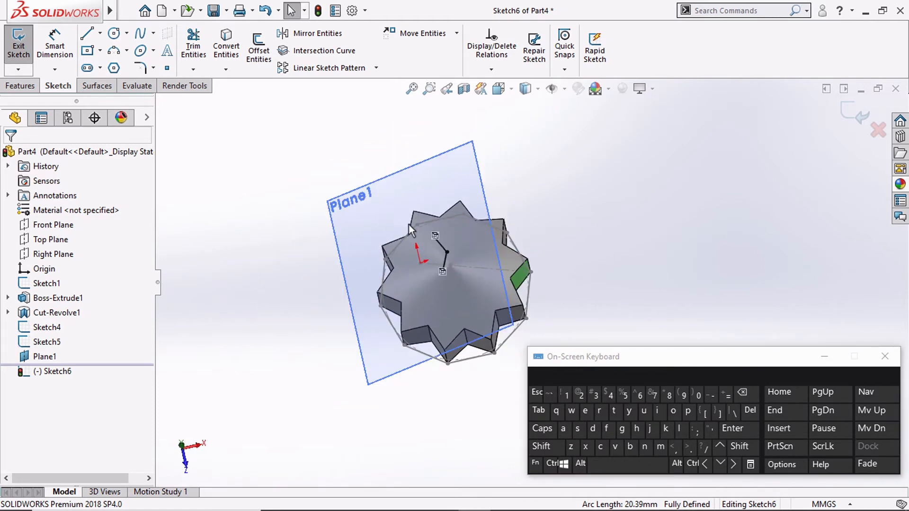
left_click_drag(569, 198, 394, 295)
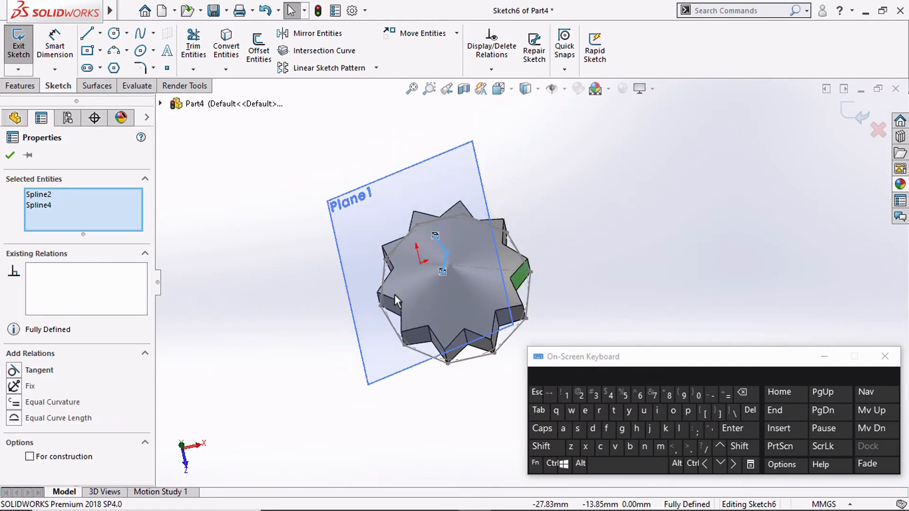
left_click(216, 268)
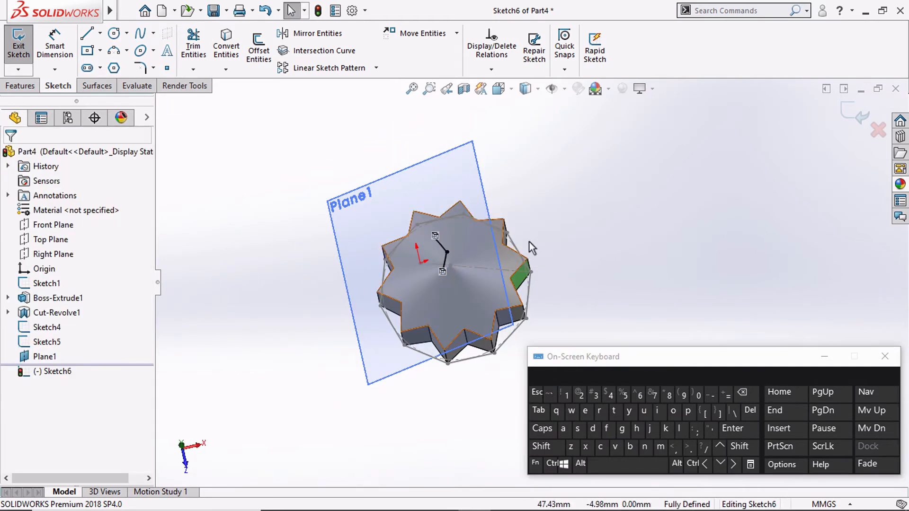
left_click_drag(537, 212, 397, 284)
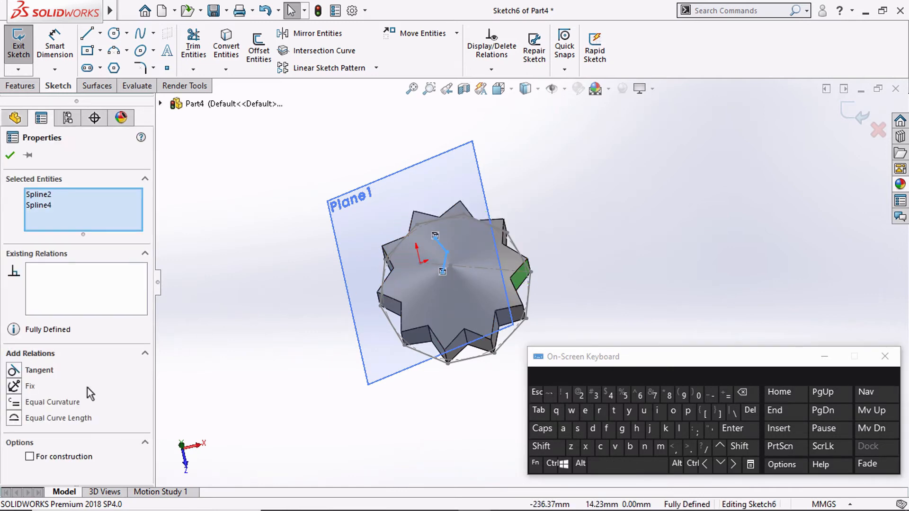
left_click(223, 357)
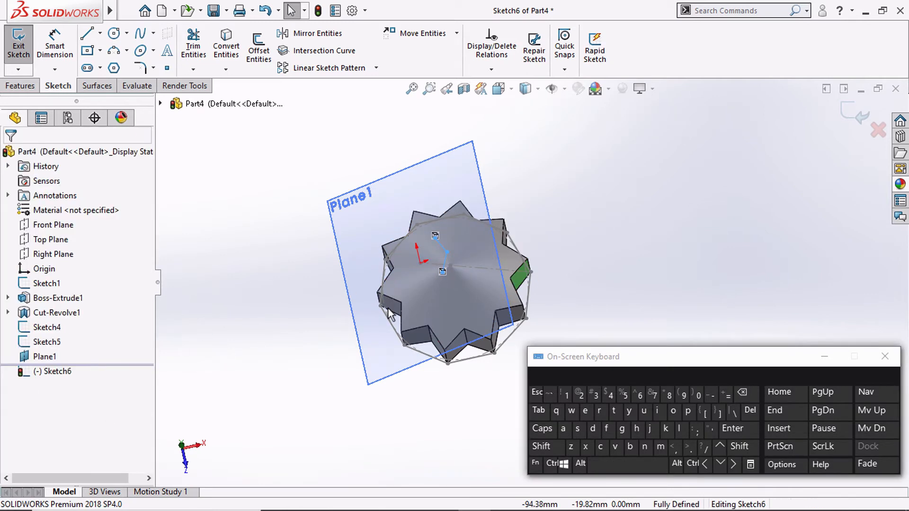
scroll(462, 253, "up", 5)
scroll(496, 250, "down", 5)
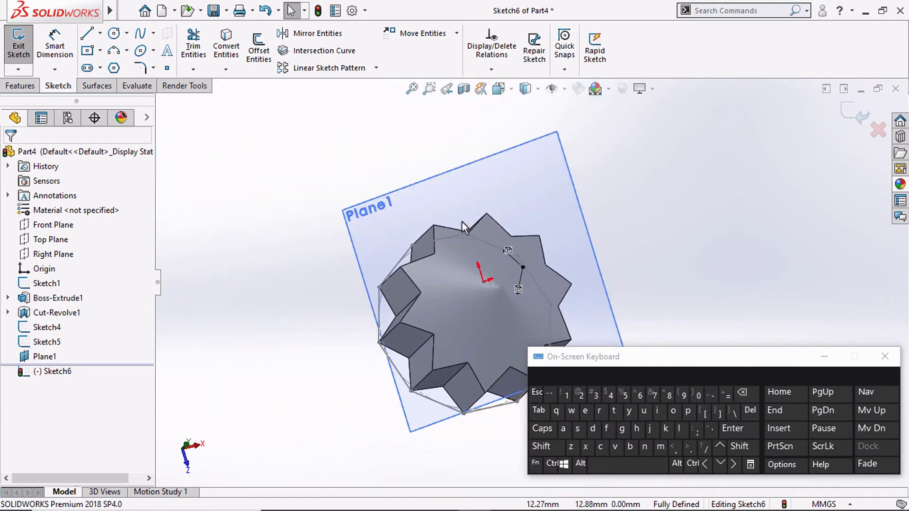
Step: Orient the view normal to Plane1, looking at the body from its conical side
left_click(498, 88)
left_click(517, 127)
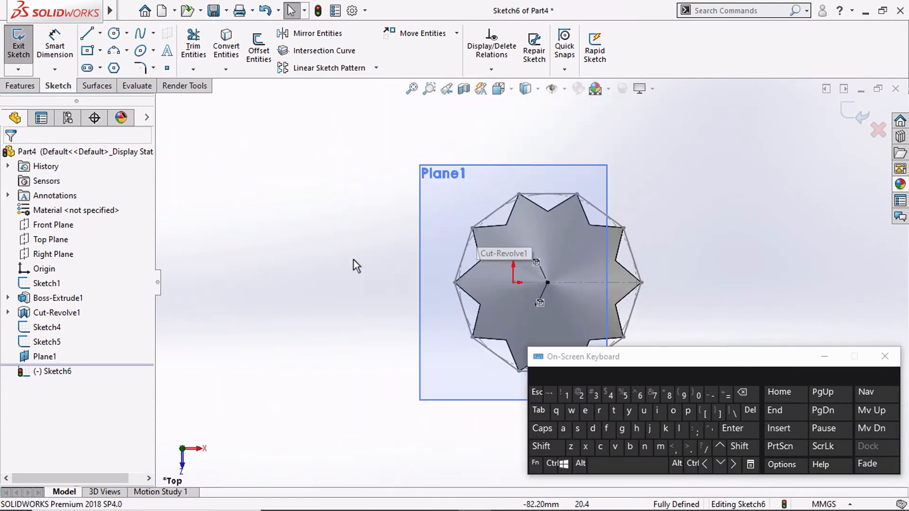
right_click(28, 343)
left_click(28, 357)
right_click(28, 357)
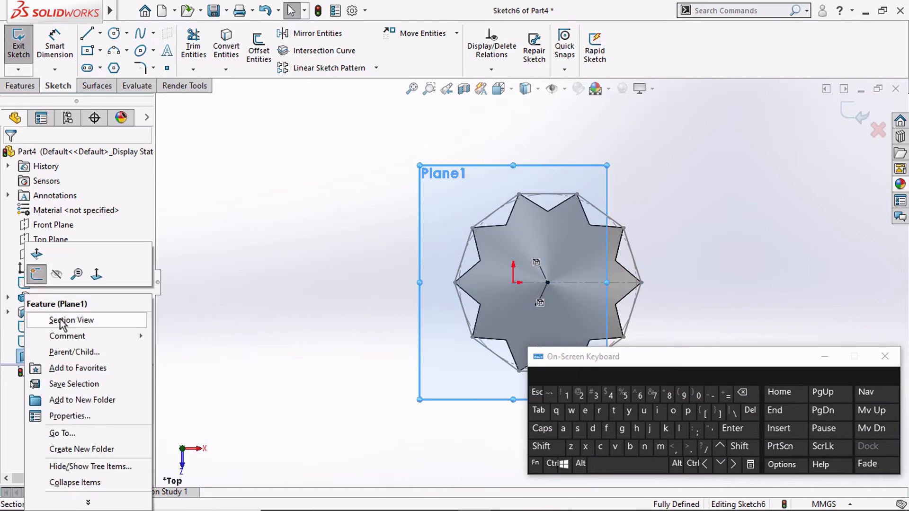
left_click(95, 278)
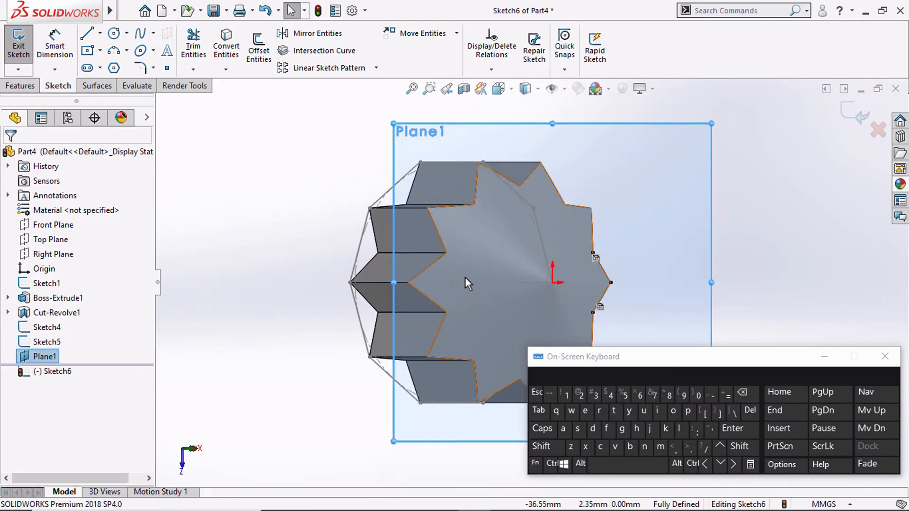
scroll(583, 311, "down", 5)
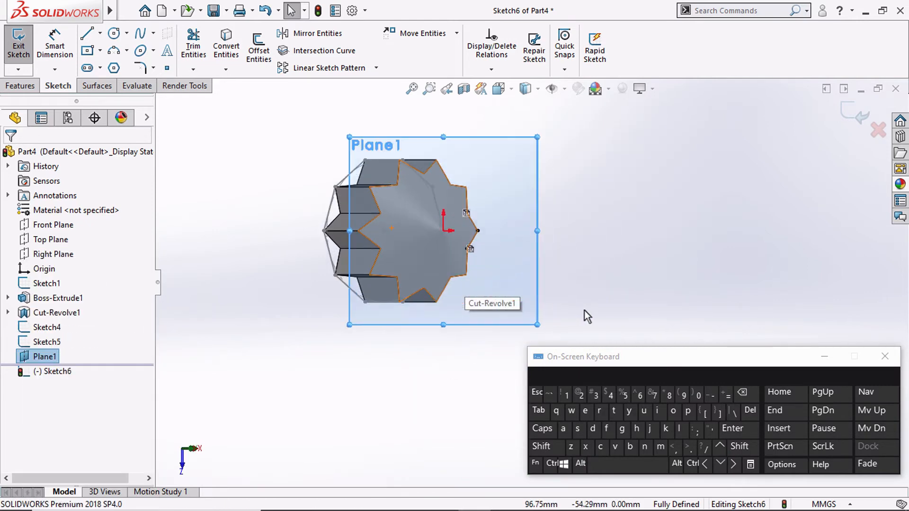
right_click(56, 358)
left_click(128, 276)
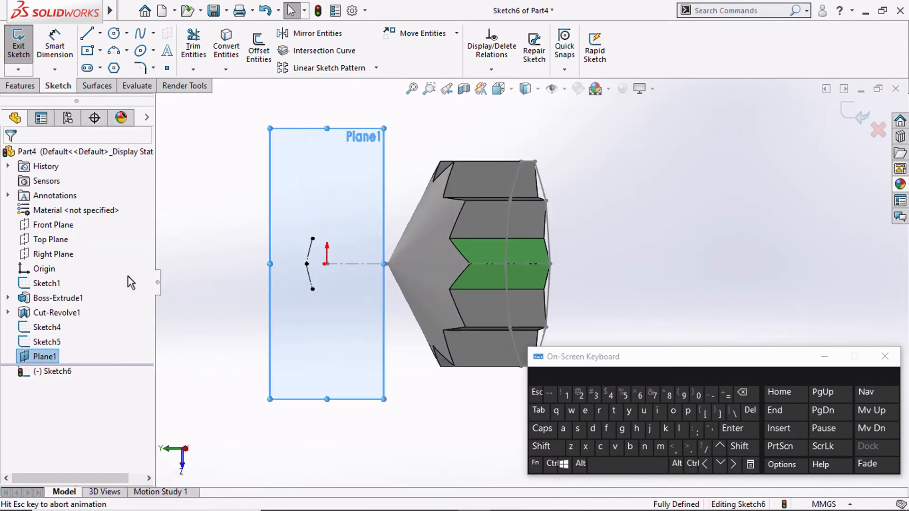
right_click(49, 360)
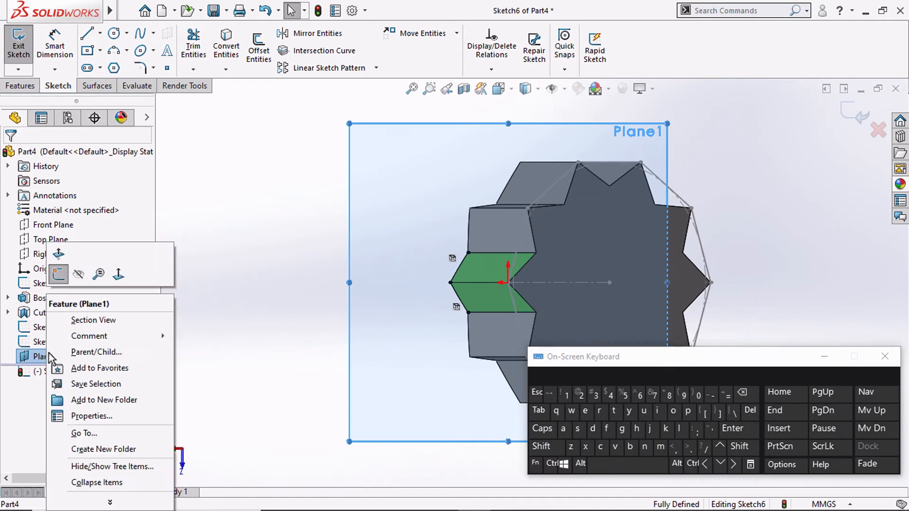
left_click(121, 274)
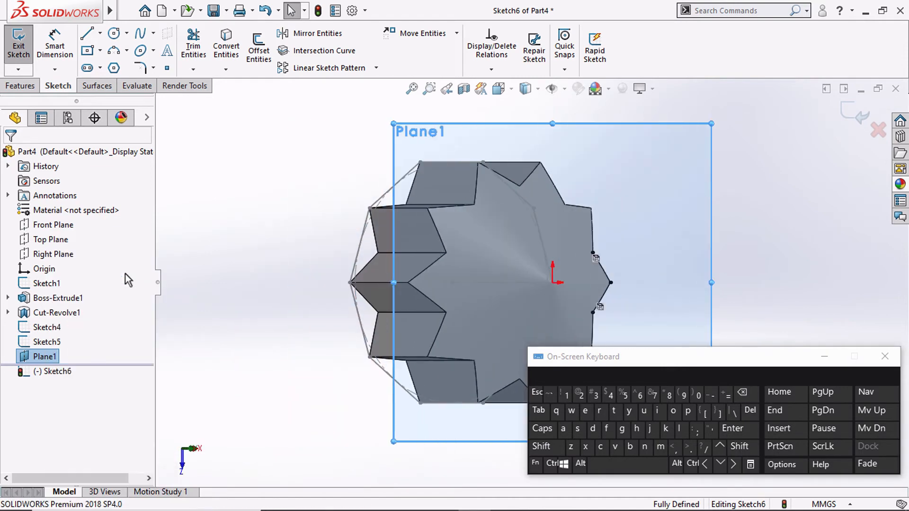
scroll(615, 303, "up", 6)
scroll(542, 305, "down", 5)
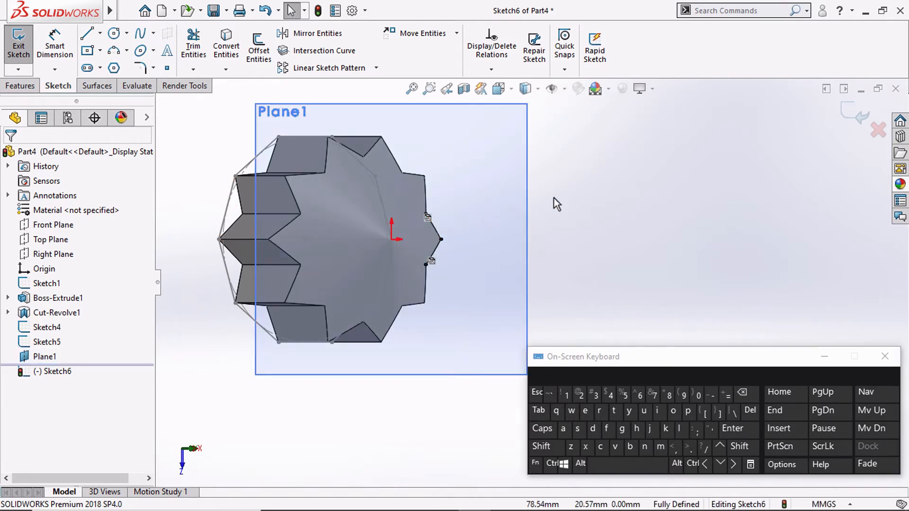
Step: Turn the two converted pleat-edge splines into construction geometry
left_click_drag(553, 197, 421, 279)
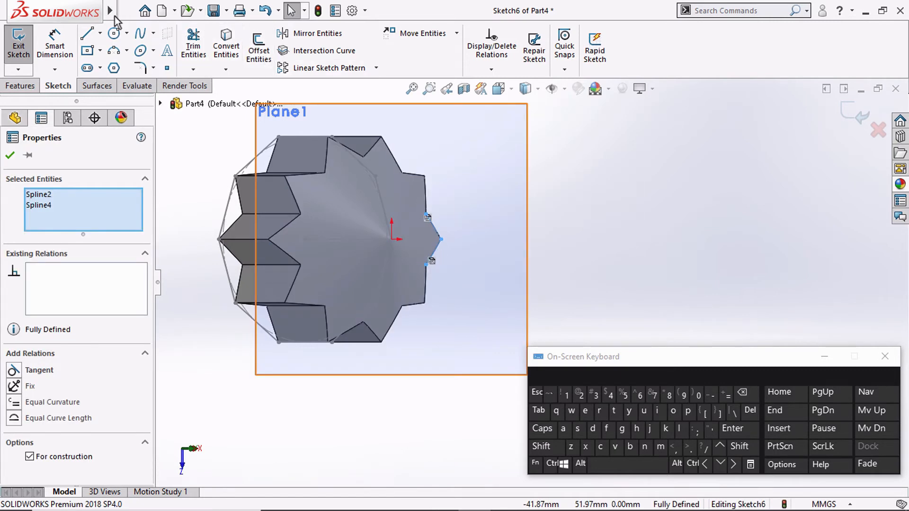
mouse_move(113, 13)
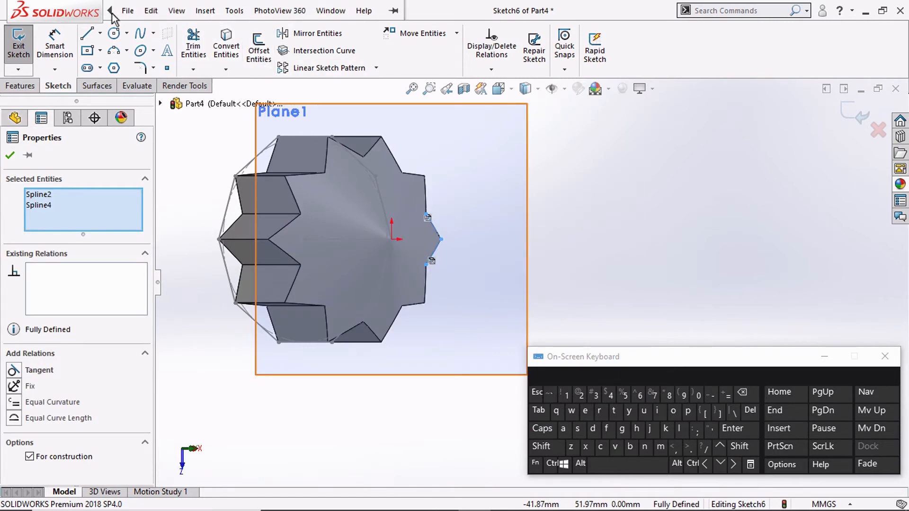
left_click(234, 11)
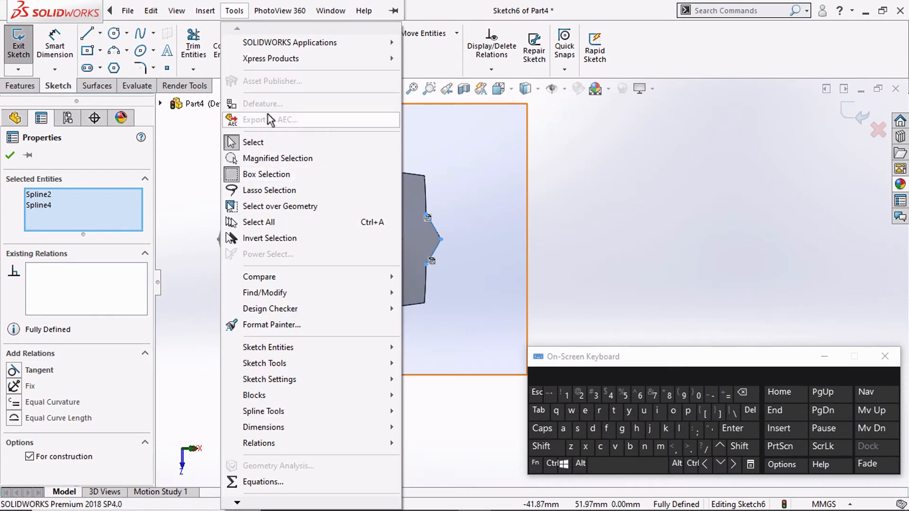
mouse_move(285, 349)
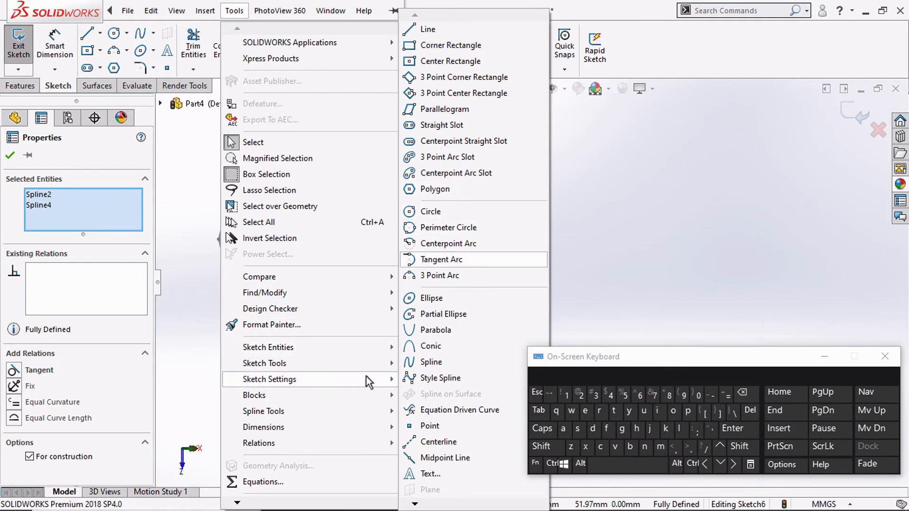
mouse_move(358, 367)
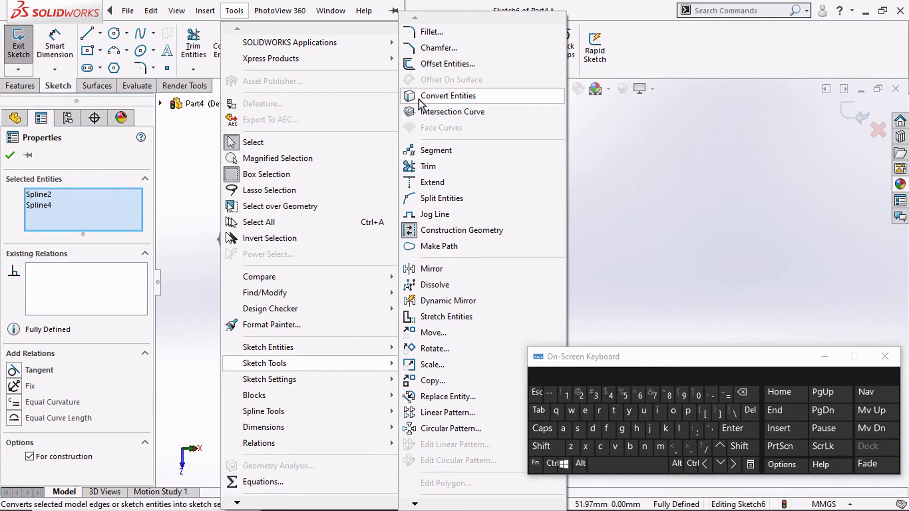
left_click(598, 150)
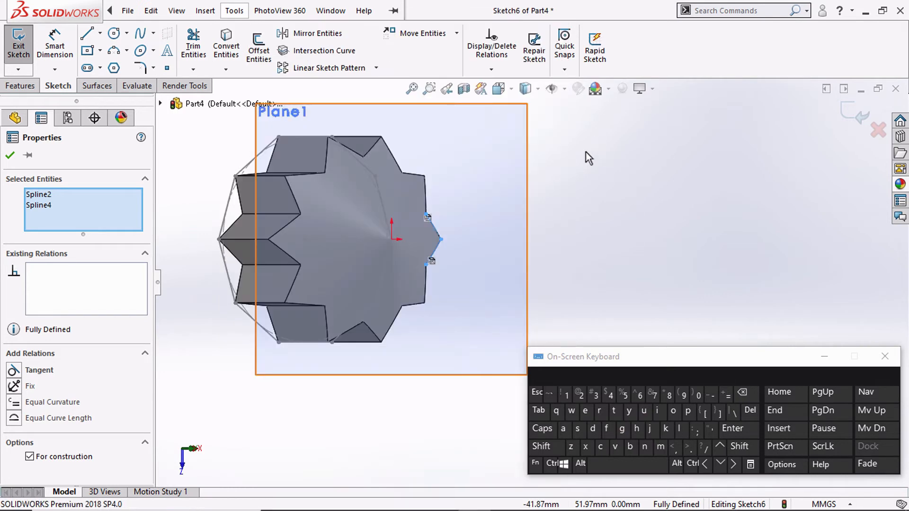
left_click(585, 152)
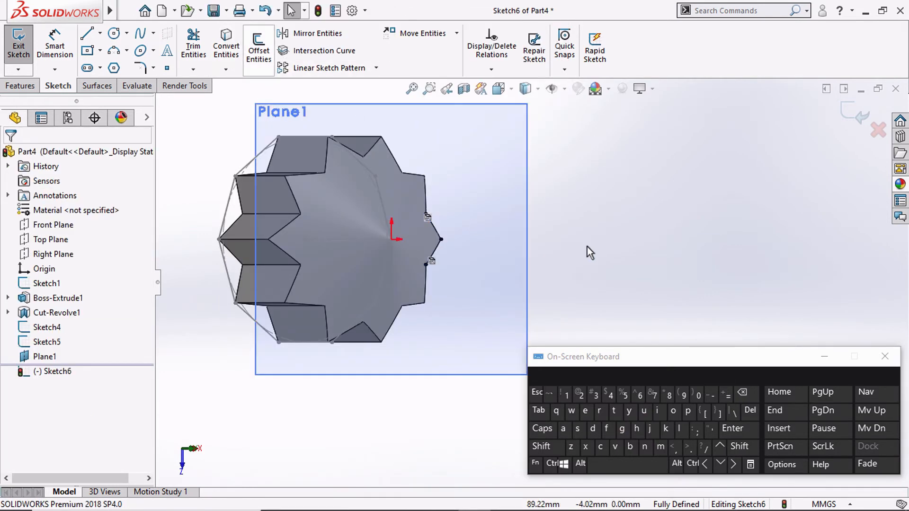
Step: Draw two diverging lines from the sketch origin, running past the upper and lower outer endpoints of the converted pleat edges
left_click(92, 34)
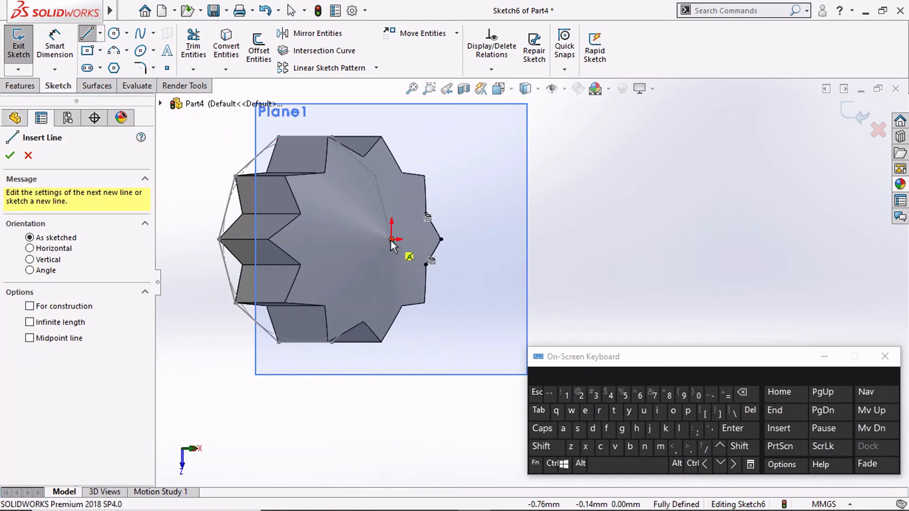
mouse_move(391, 240)
left_mouse_down()
mouse_move(434, 187)
mouse_move(477, 169)
left_mouse_up()
key("Escape")
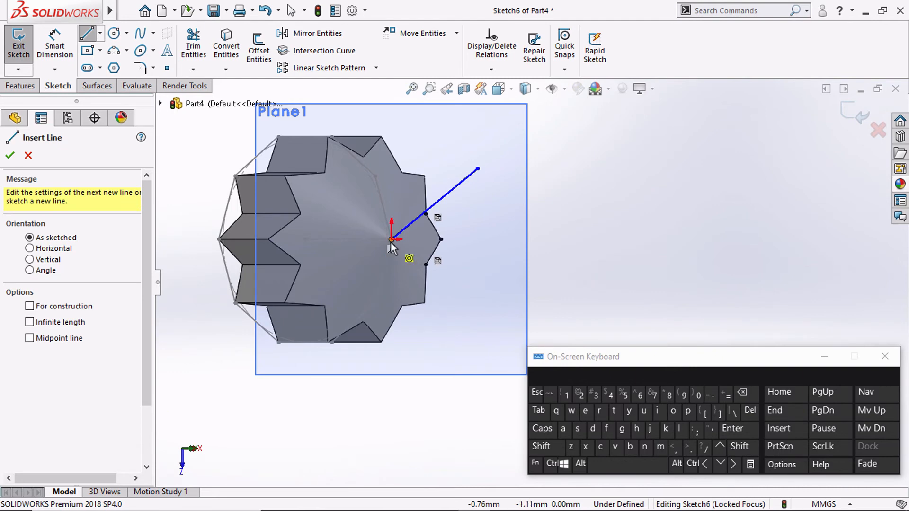
key("Escape")
left_click_drag(418, 263, 477, 300)
left_click(495, 273)
key("ctrl+z")
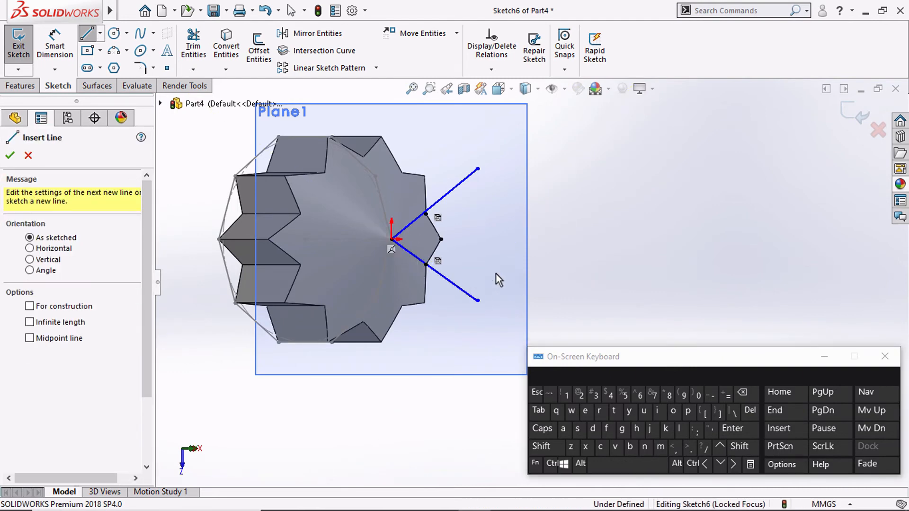
Step: Close the triangle with a vertical line about 64 mm long between the free ends of the two slanted lines
left_click_drag(477, 169, 477, 300)
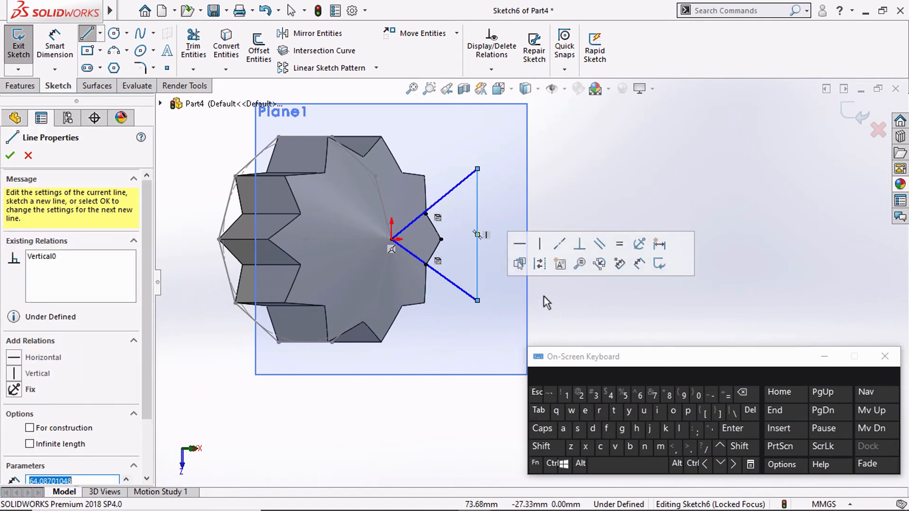
left_click(10, 156)
left_click(10, 153)
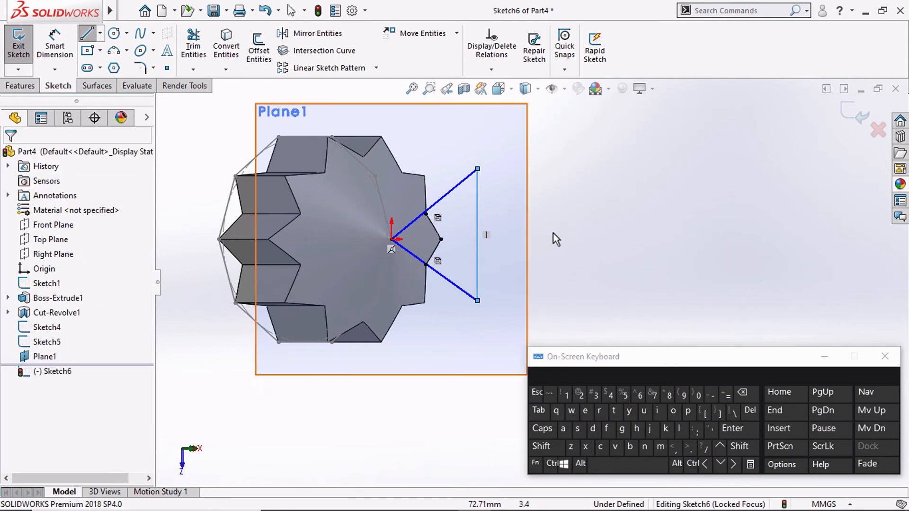
left_click(569, 231)
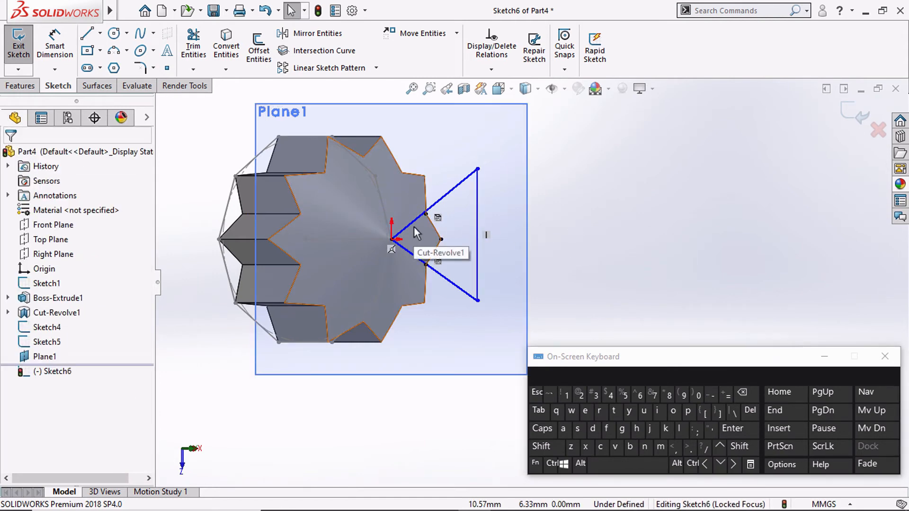
Step: Add a Coincident relation between the upper slanted line and the upper endpoint of the converted pleat edges
left_click(426, 214)
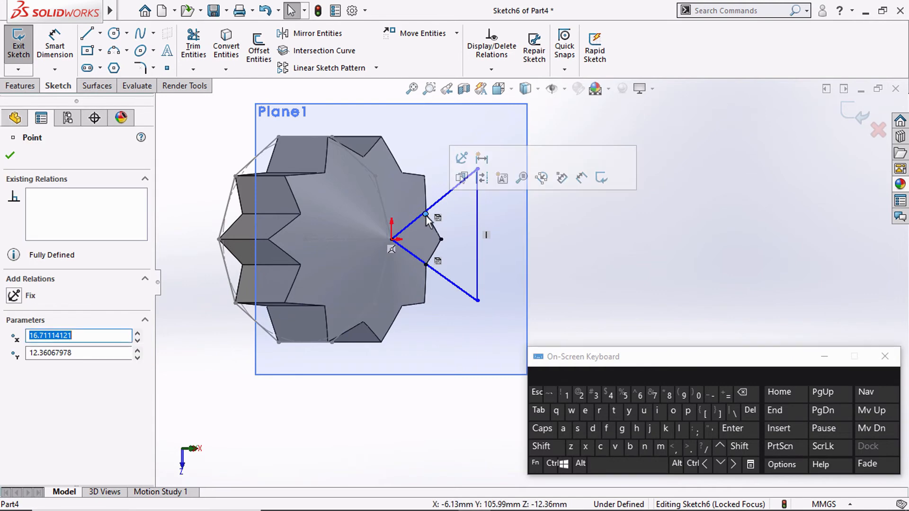
key("shift")
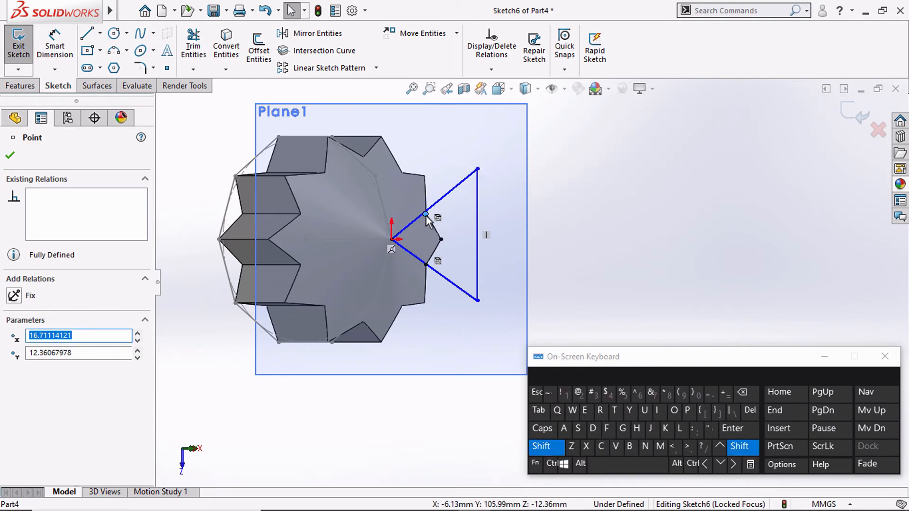
left_click(449, 195, "shift")
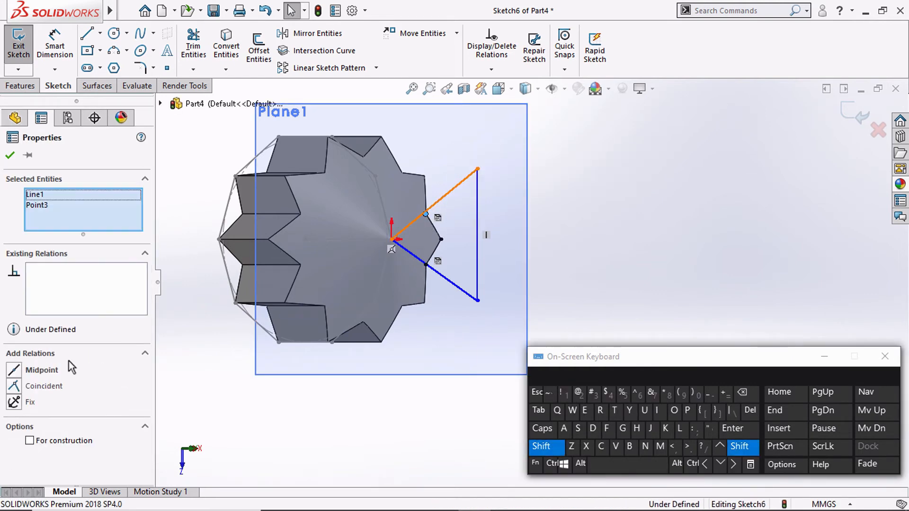
left_click(32, 386)
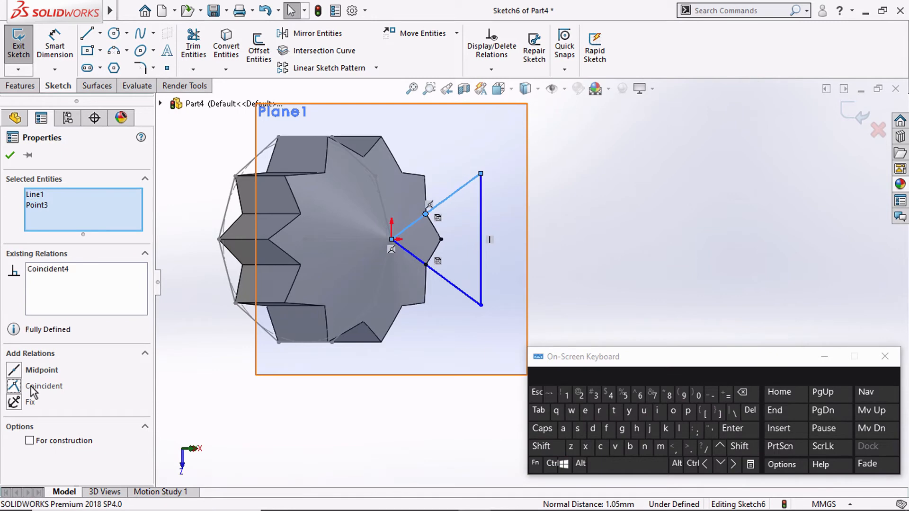
Step: Add a Coincident relation between the lower slanted line and the lower endpoint of the converted pleat edges
left_click(424, 268)
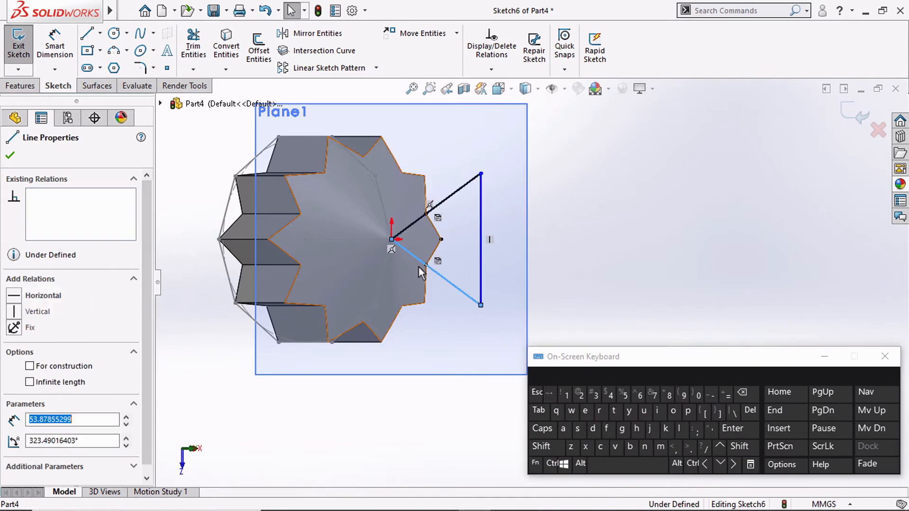
key("shift")
left_click(425, 264, "shift")
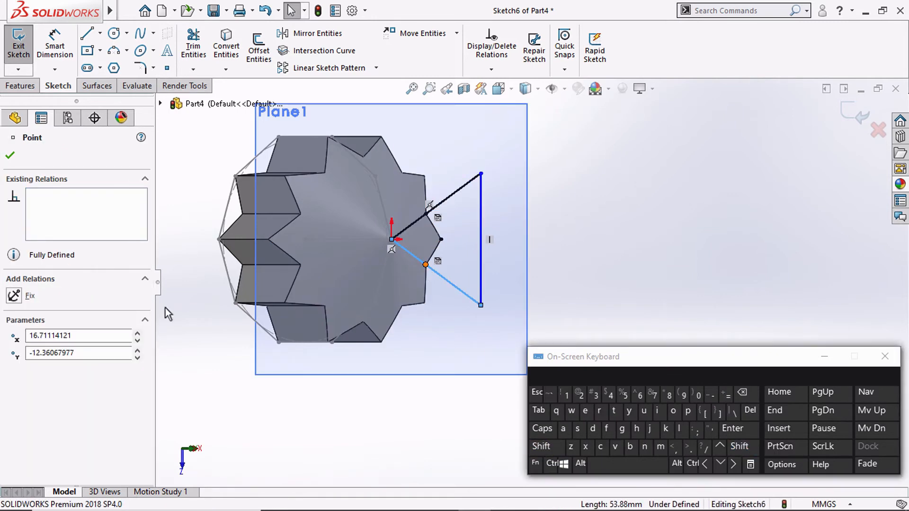
left_click(44, 386)
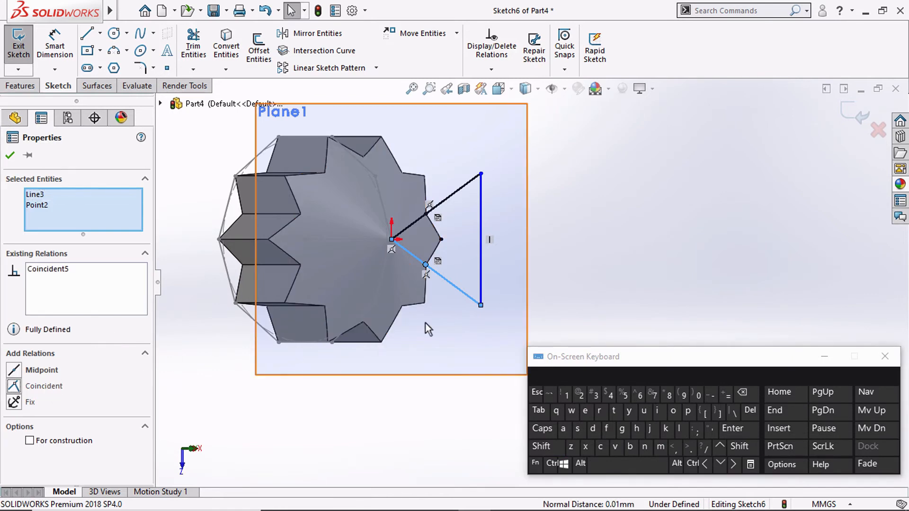
mouse_move(426, 325)
middle_mouse_down()
mouse_move(378, 310)
mouse_move(337, 280)
mouse_move(394, 271)
mouse_move(450, 156)
middle_mouse_up()
left_click(498, 90)
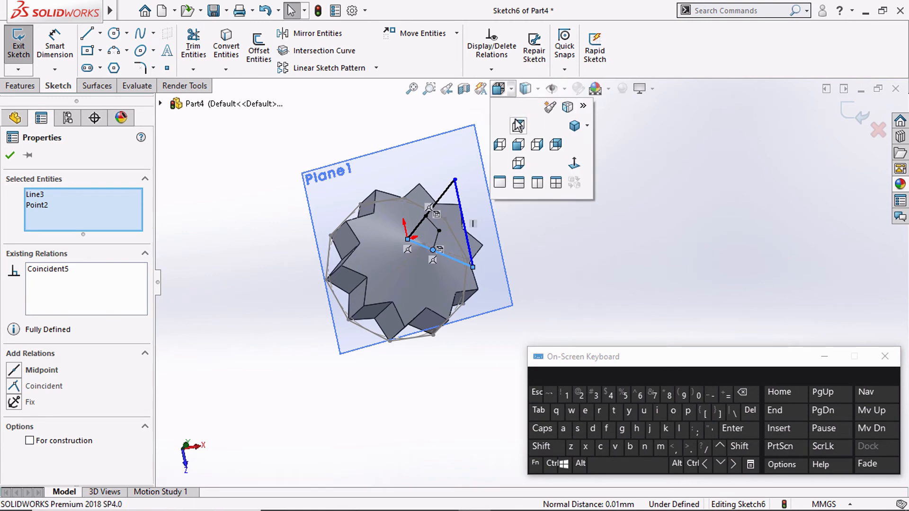
left_click(515, 119)
scroll(552, 227, "up", 2)
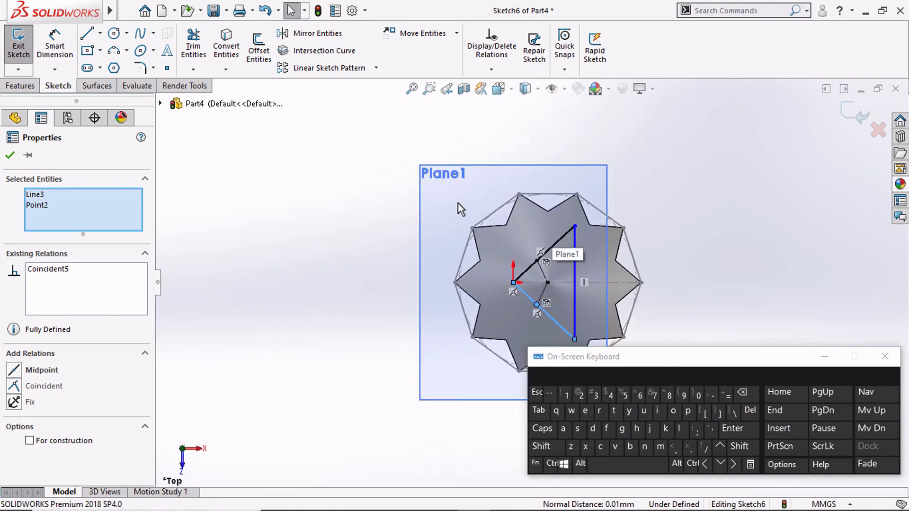
left_click(10, 156)
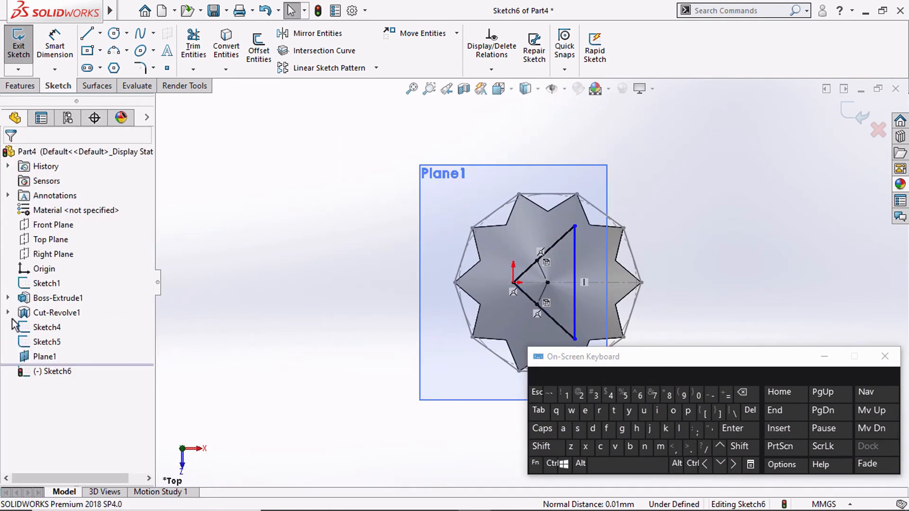
Step: Viewing normal to Plane1, move the triangle's vertical line outward until it is about 113 mm long
left_click(35, 357)
right_click(36, 356)
left_click(113, 279)
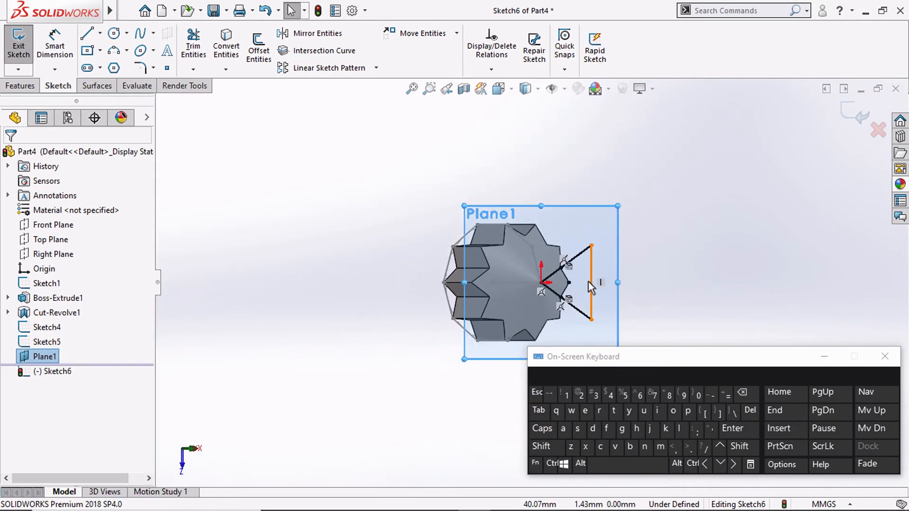
left_click_drag(589, 282, 630, 283)
scroll(444, 266, "up", 3)
scroll(633, 324, "down", 3)
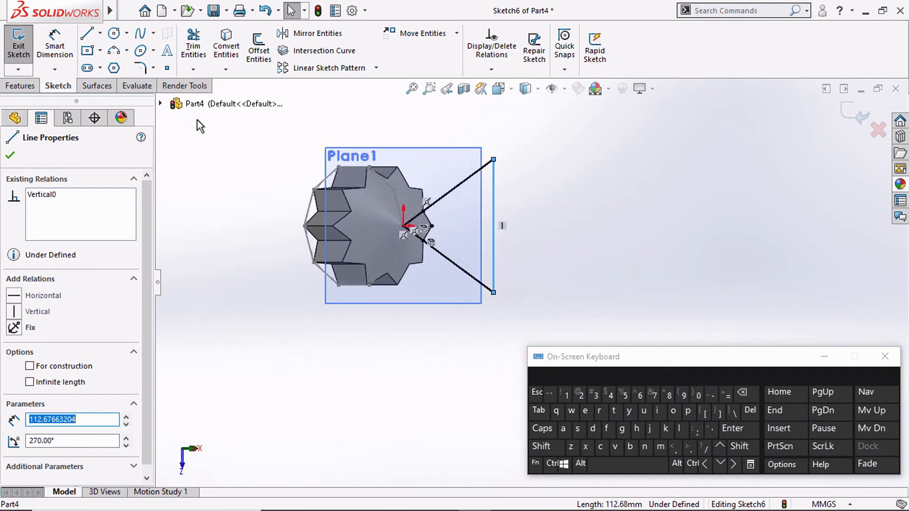
Step: Dimension the horizontal distance between the sketch origin and the triangle's vertical line, accepting the value as drawn
left_click(55, 56)
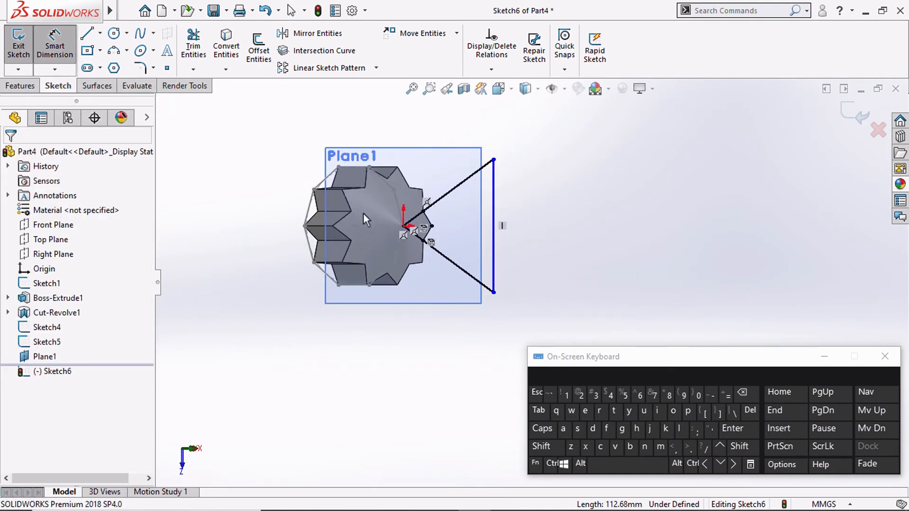
left_click(493, 244)
left_click(403, 227)
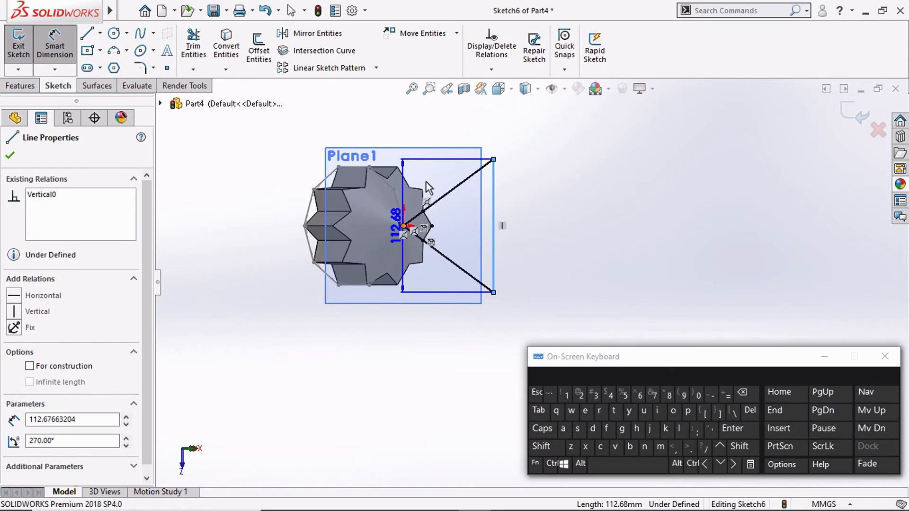
left_click(493, 159)
left_click(399, 152)
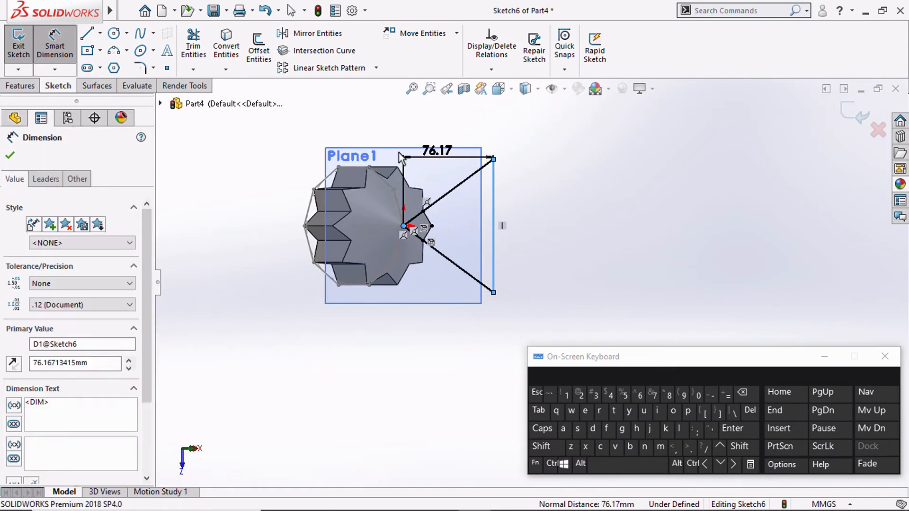
left_click(380, 140)
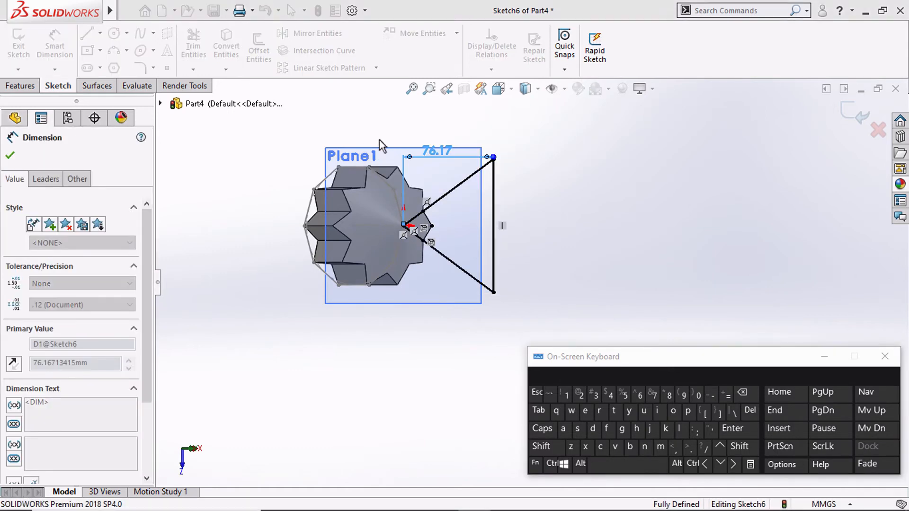
Step: Cut the triangular profile through the pleated body with an Extruded Cut set to Through All
mouse_move(436, 241)
middle_mouse_down()
mouse_move(419, 184)
mouse_move(422, 152)
mouse_move(499, 241)
middle_mouse_up()
scroll(458, 243, "down", 3)
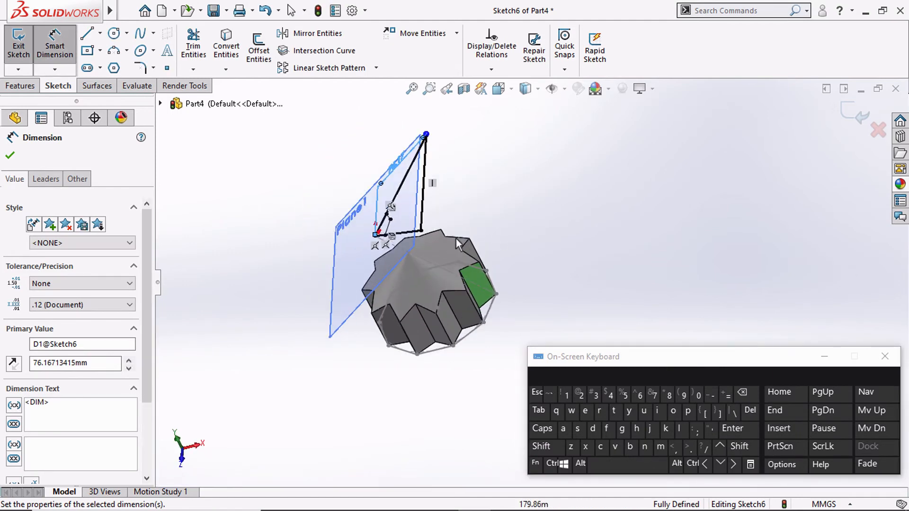
left_click(21, 88)
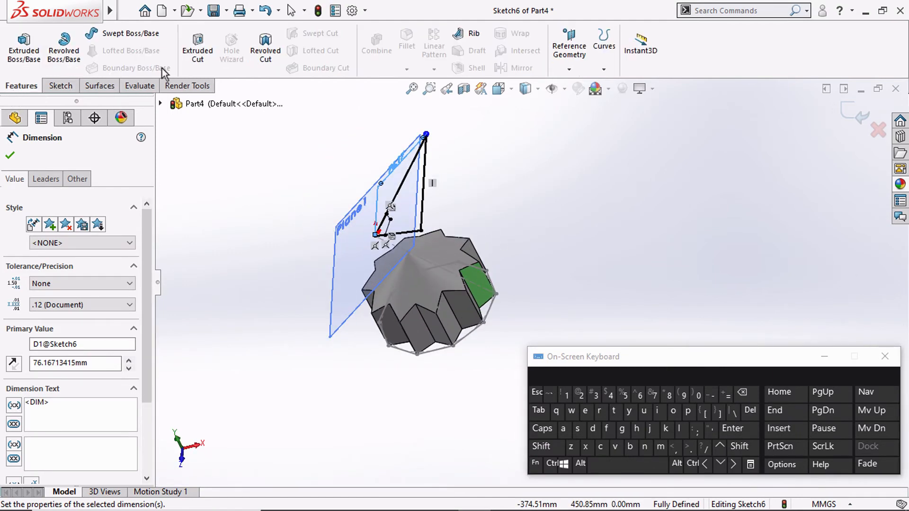
left_click(197, 65)
left_click(55, 237)
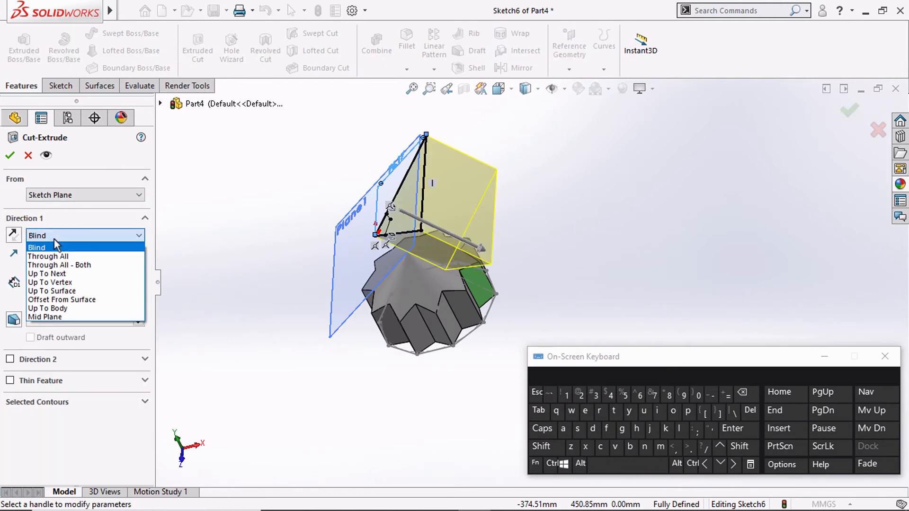
left_click(62, 257)
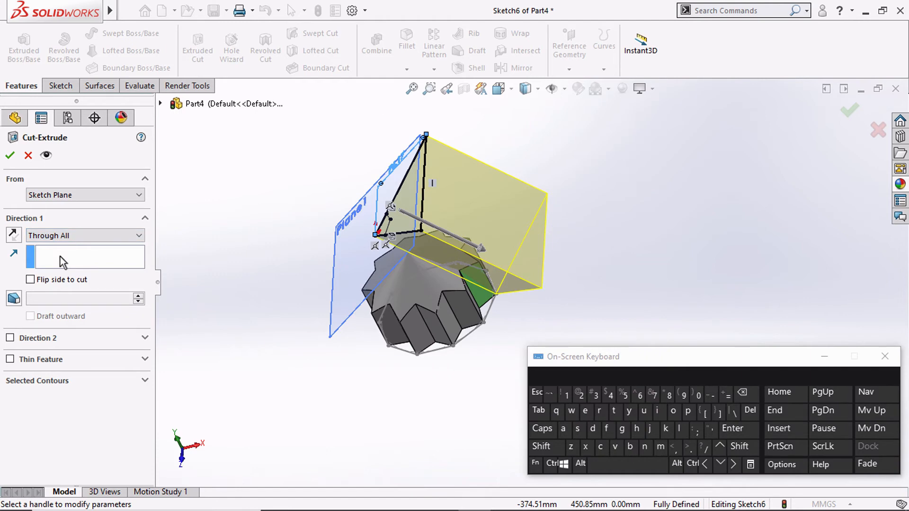
left_click(12, 156)
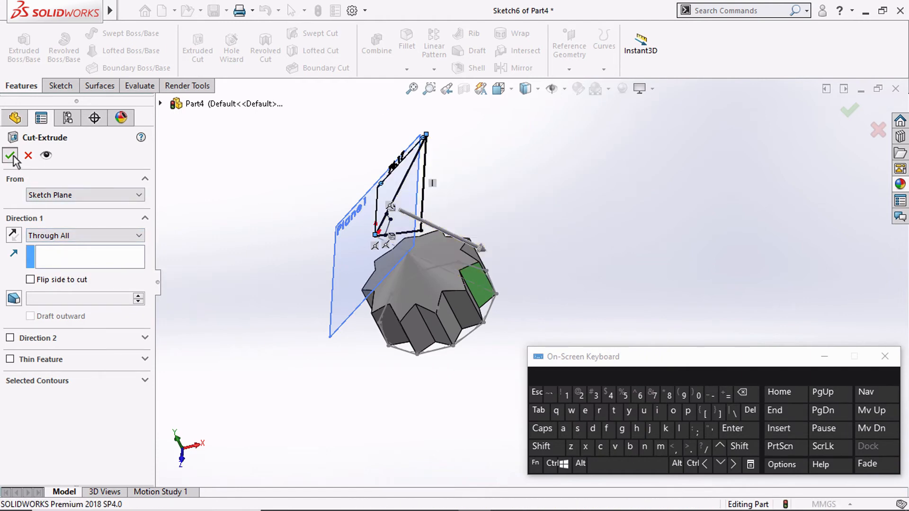
Step: Hide Plane1 and the sketch containing the slanted line
left_click(359, 235)
left_click(435, 198)
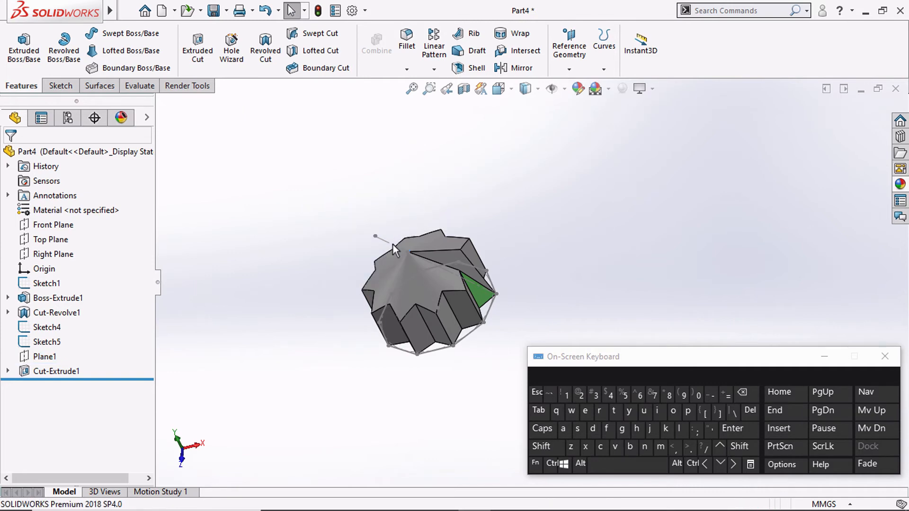
middle_click_drag(383, 253, 386, 284)
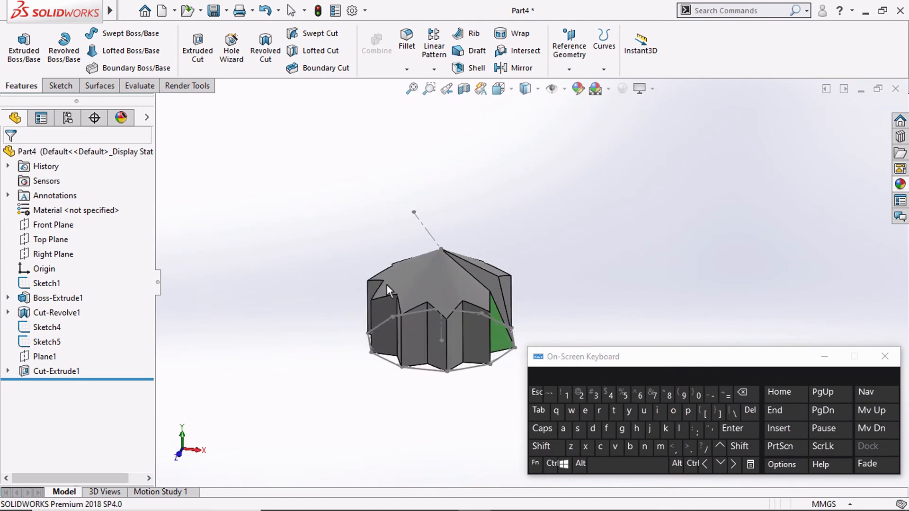
left_click(432, 240)
left_click(487, 204)
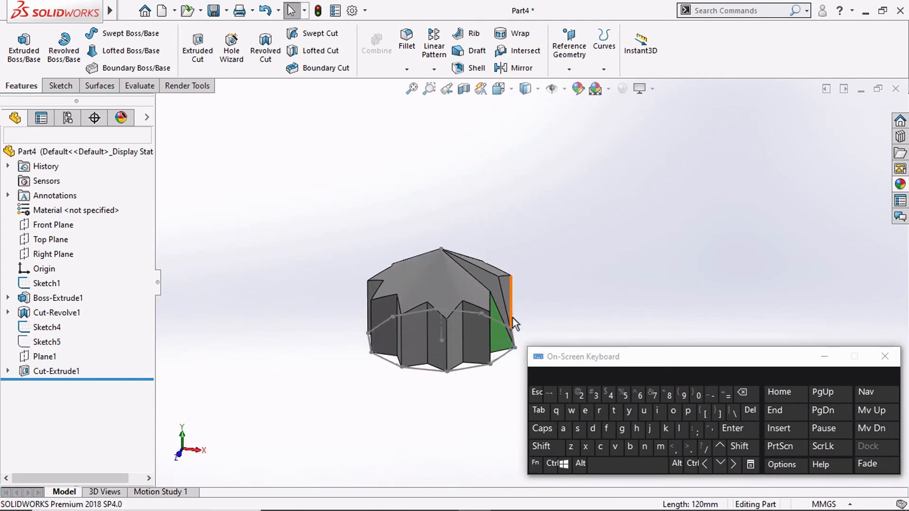
Step: Set up a Circular Pattern of the triangular cut, with the vertical centreline in Sketch4 as its axis
scroll(513, 317, "up", 1)
scroll(516, 321, "down", 3)
middle_click_drag(515, 320, 402, 327)
scroll(493, 321, "up", 3)
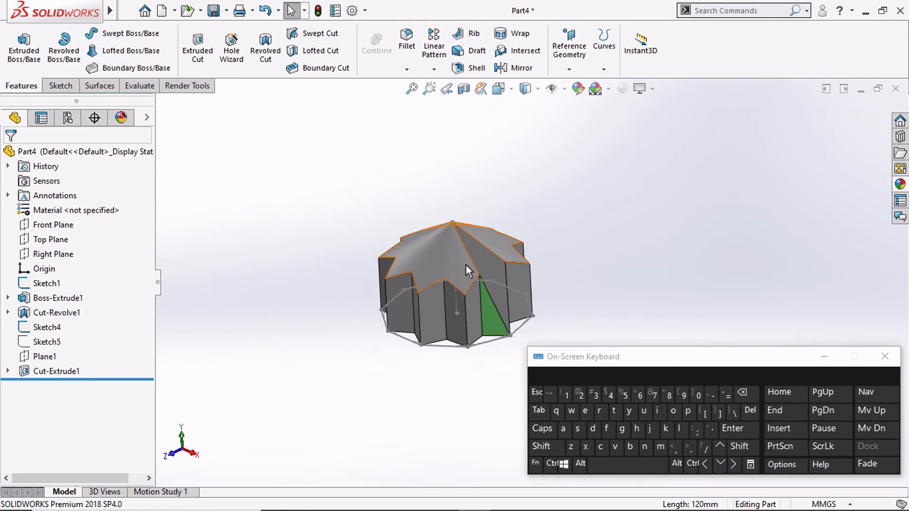
left_click(454, 263)
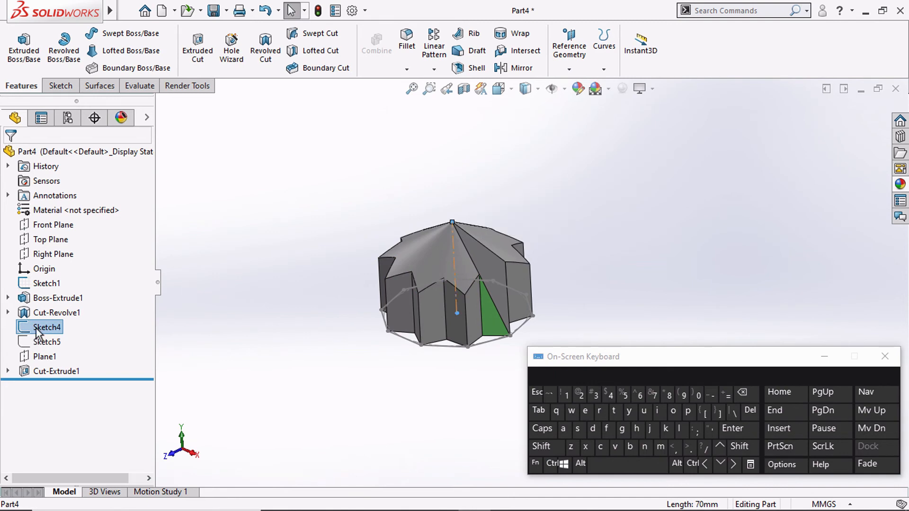
left_click(382, 198)
left_click(453, 259)
left_click(433, 69)
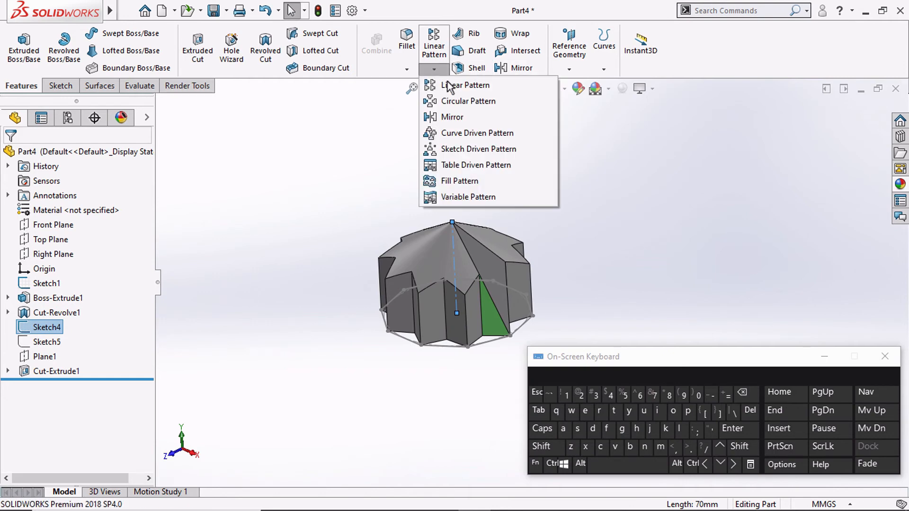
left_click(461, 101)
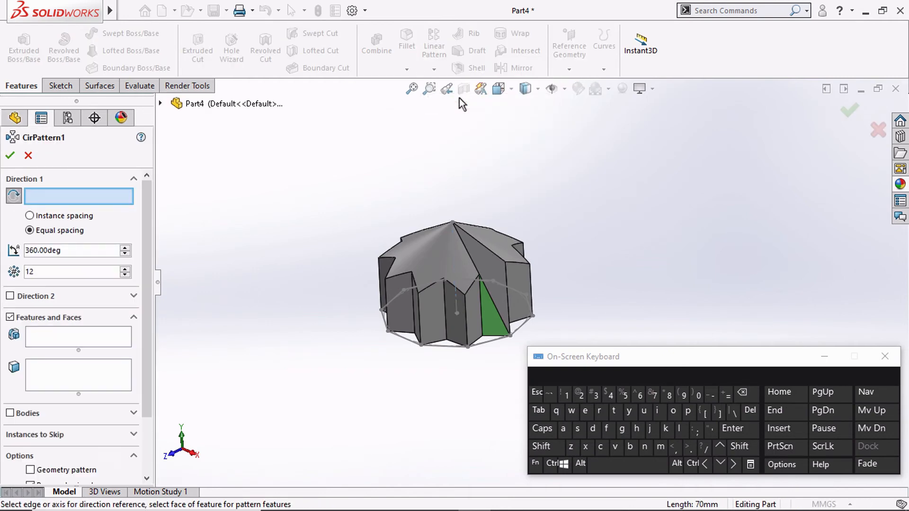
left_click(457, 263)
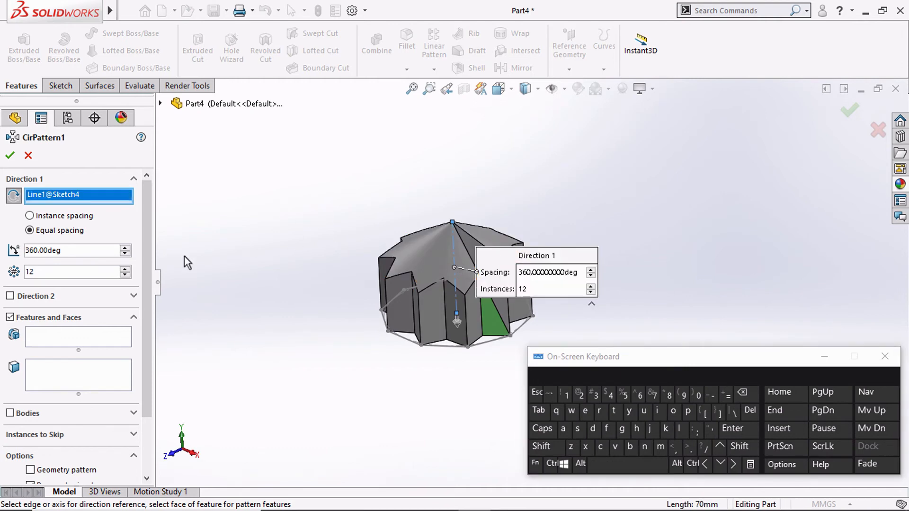
left_click(49, 340)
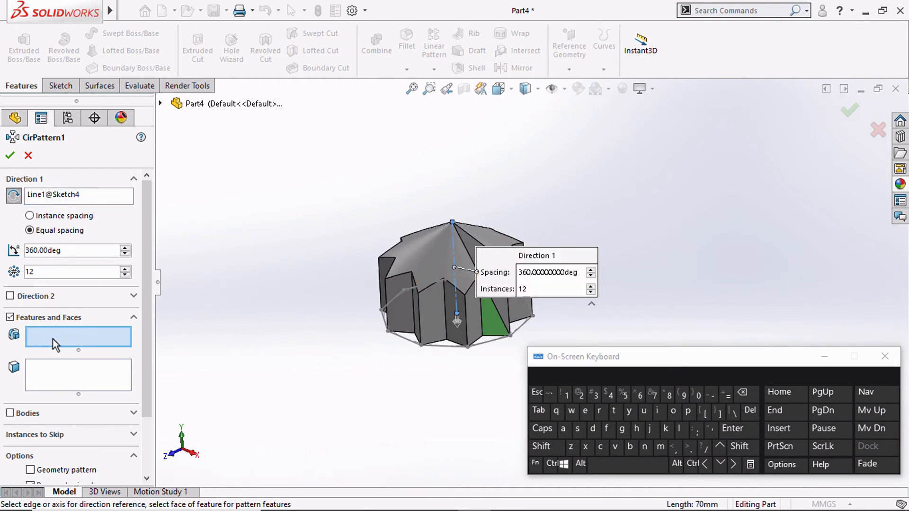
scroll(453, 244, "down", 3)
left_click(467, 251)
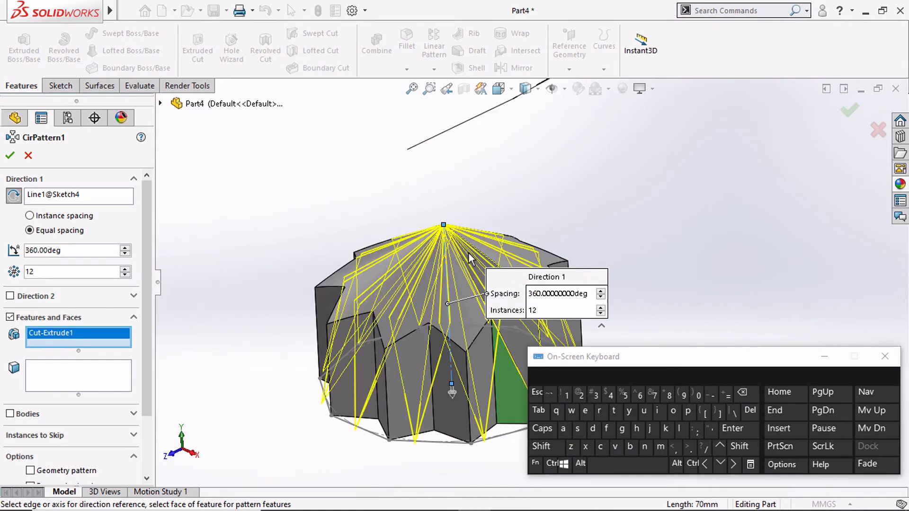
Step: Set the circular pattern to 10 instances equally spaced over 360 degrees and create it
scroll(350, 250, "up", 3)
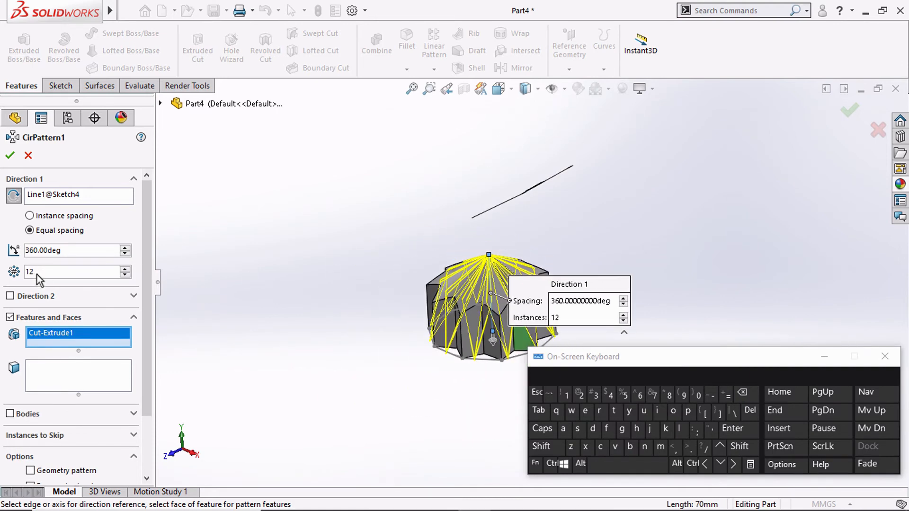
type("1")
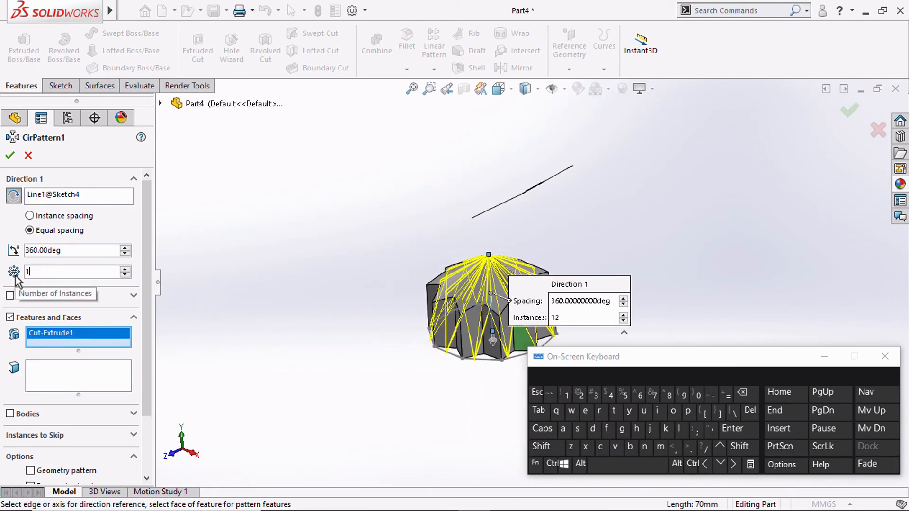
type("0")
key("Return")
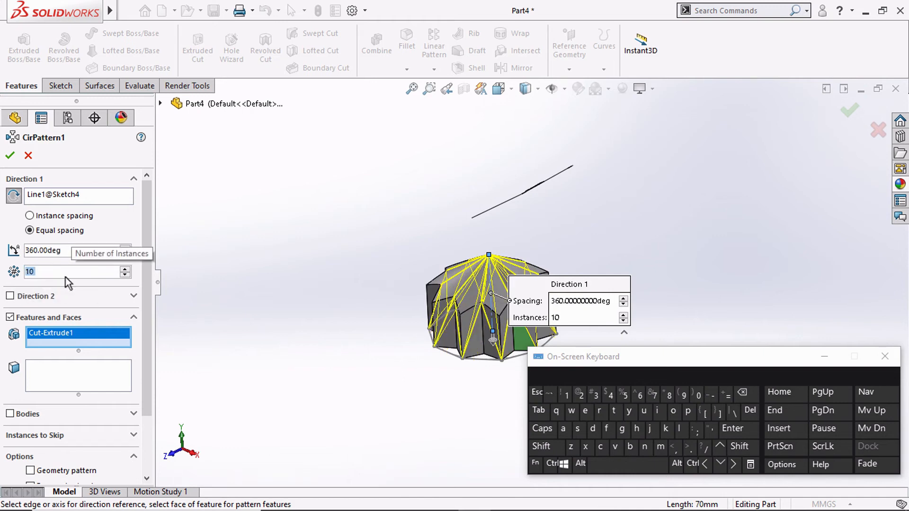
mouse_move(460, 315)
middle_mouse_down()
mouse_move(367, 364)
mouse_move(316, 422)
mouse_move(448, 305)
middle_mouse_up()
scroll(451, 311, "down", 2)
scroll(549, 284, "up", 1)
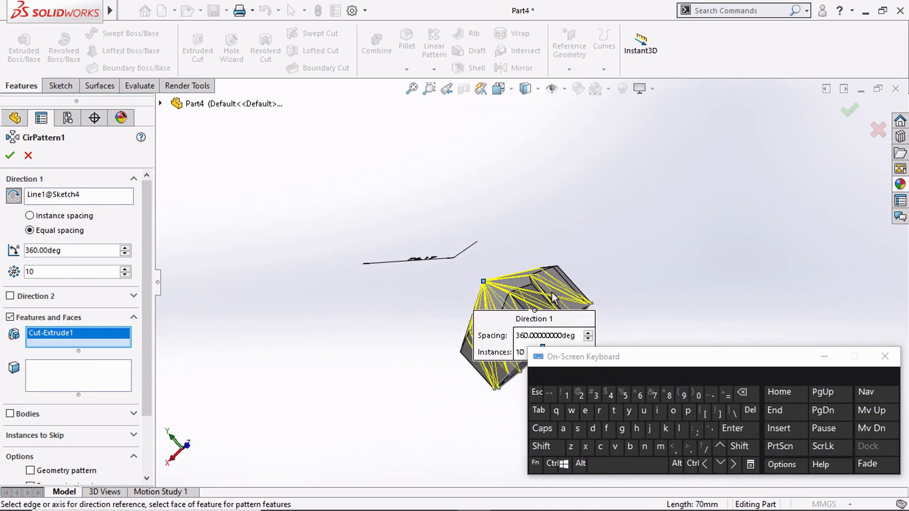
scroll(544, 293, "down", 4)
middle_click_drag(518, 256, 478, 341)
scroll(477, 341, "up", 2)
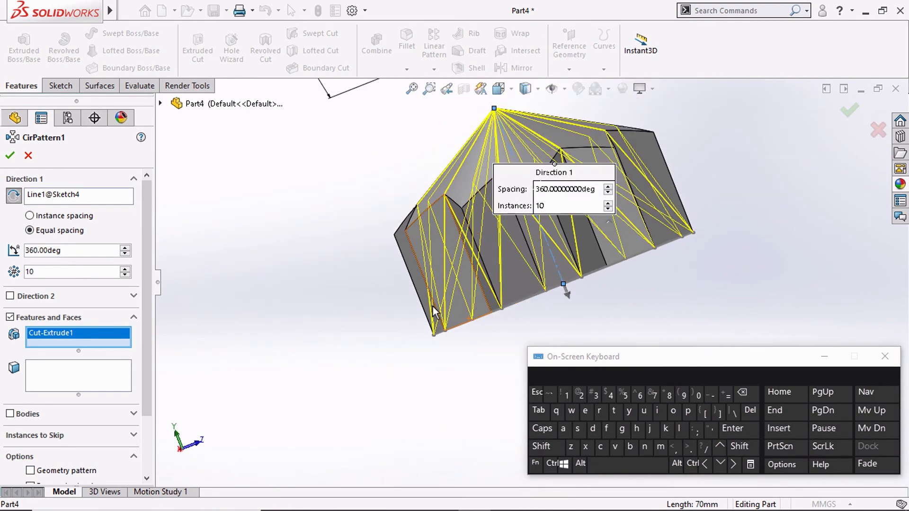
left_click(10, 156)
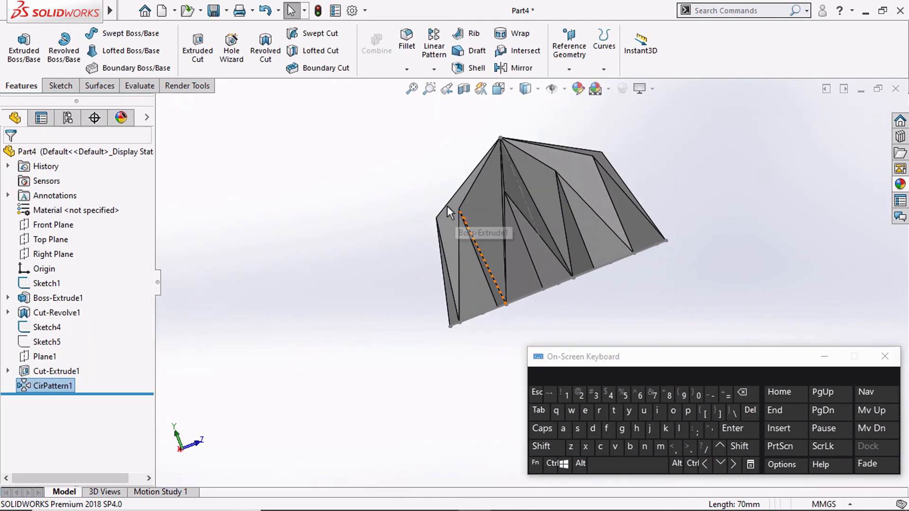
Step: Hide Sketch4, the sketch with the vertical centreline used as the pattern axis
middle_click_drag(458, 203, 530, 248)
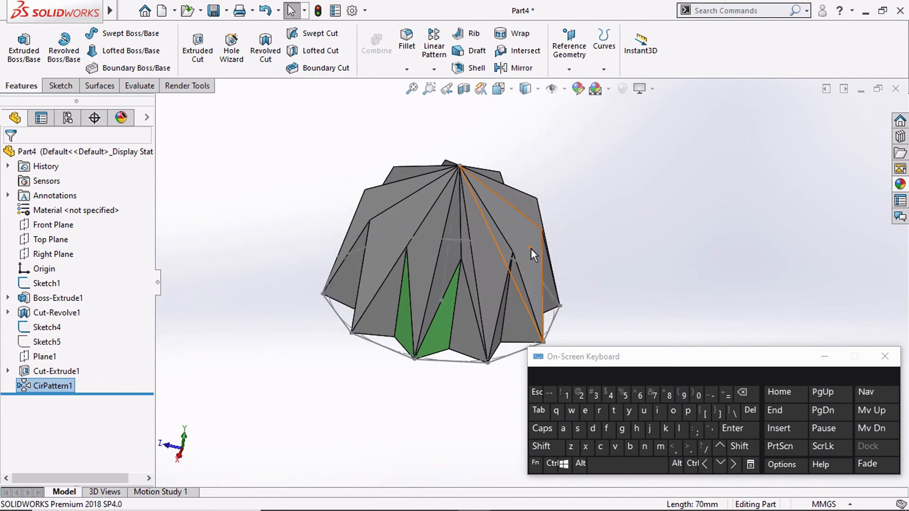
left_click(448, 261)
left_click(505, 219)
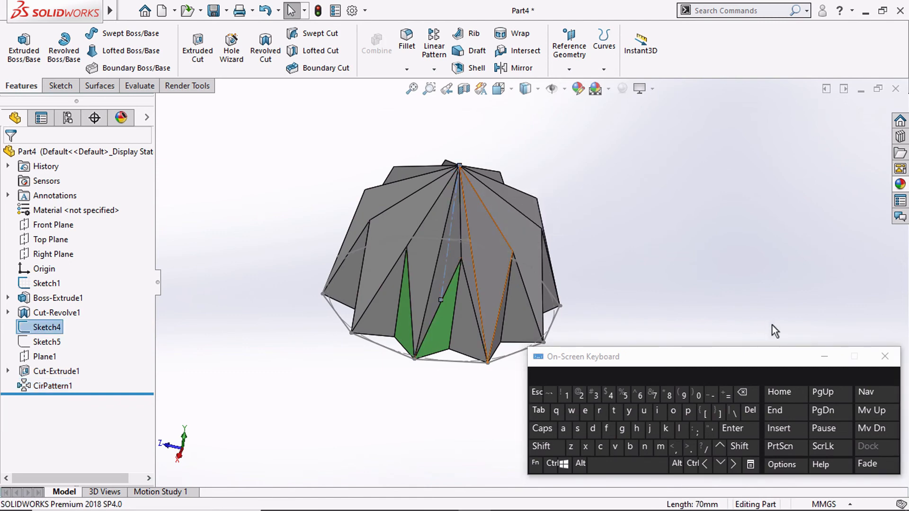
Step: Put away the on-screen keyboard and hide the decagon sketch outlining the model's base
left_click(837, 356)
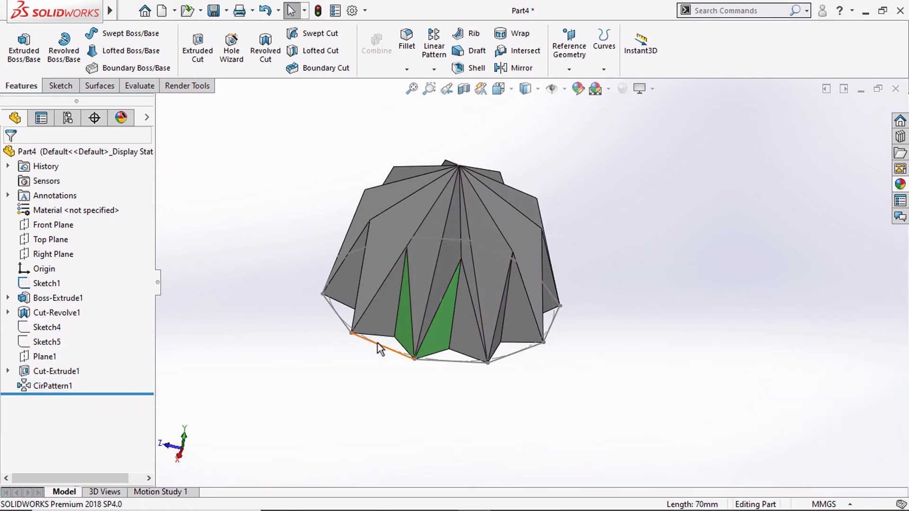
left_click(389, 341)
left_click(435, 302)
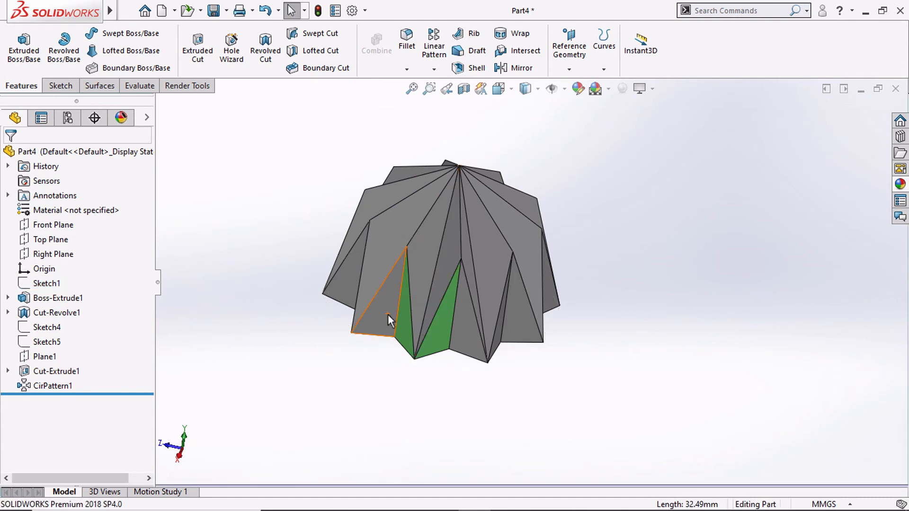
Step: Shell the body to a 1 mm wall thickness, removing the star-shaped bottom face
mouse_move(388, 314)
middle_mouse_down()
mouse_move(360, 281)
mouse_move(184, 326)
mouse_move(370, 295)
mouse_move(443, 305)
mouse_move(476, 330)
mouse_move(376, 359)
middle_mouse_up()
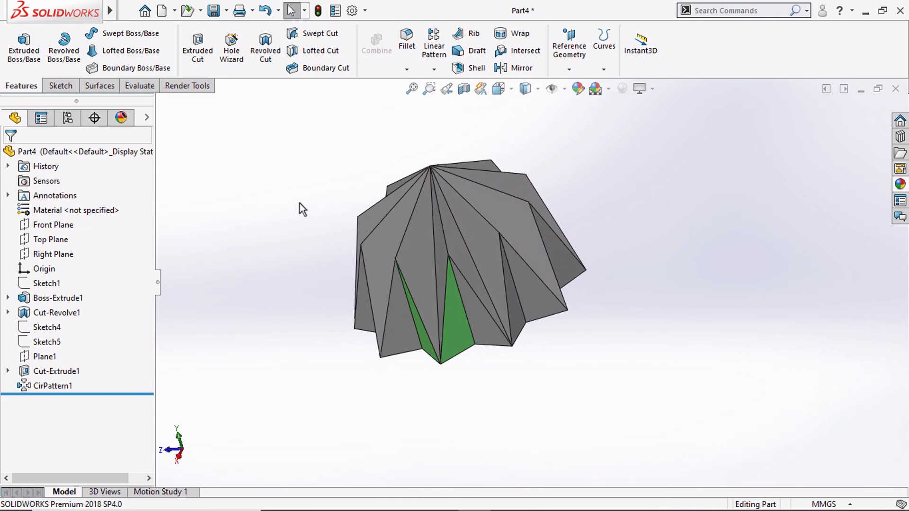
left_click(468, 68)
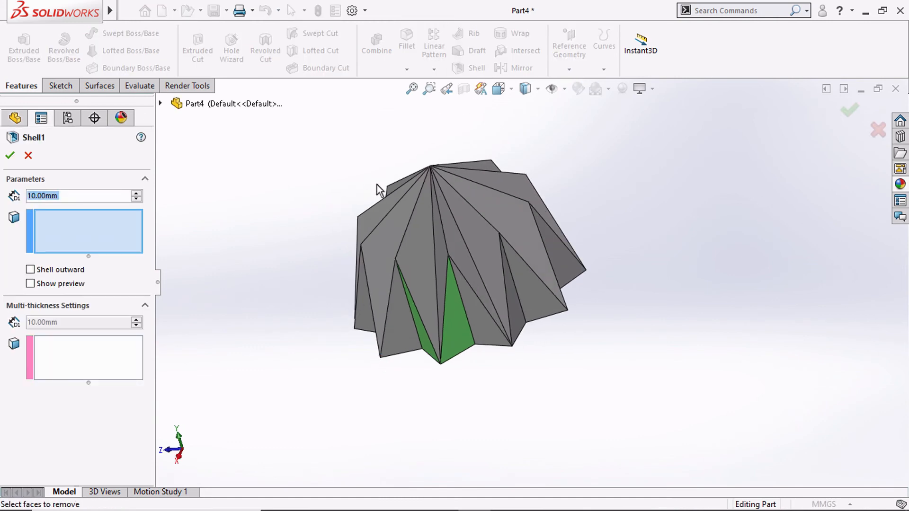
middle_click_drag(339, 248, 274, 159)
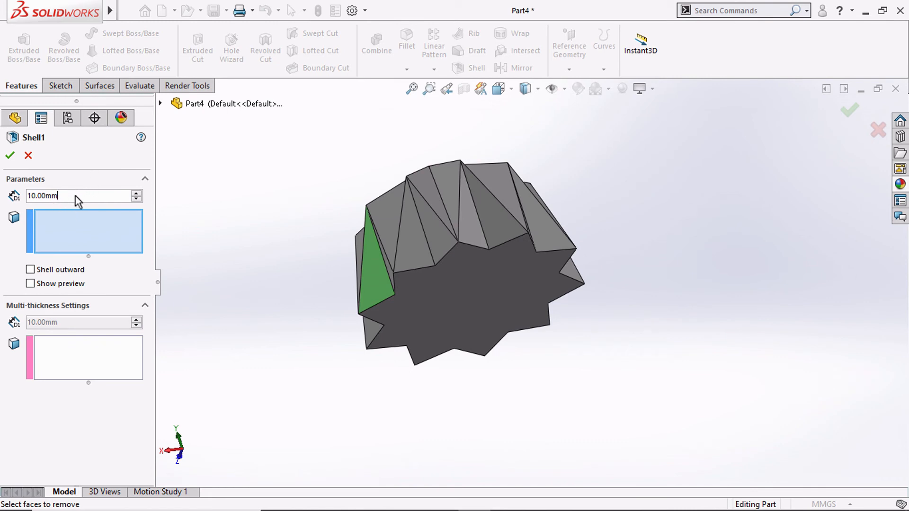
left_click_drag(75, 195, 1, 291)
type("1")
key("Return")
left_click(88, 247)
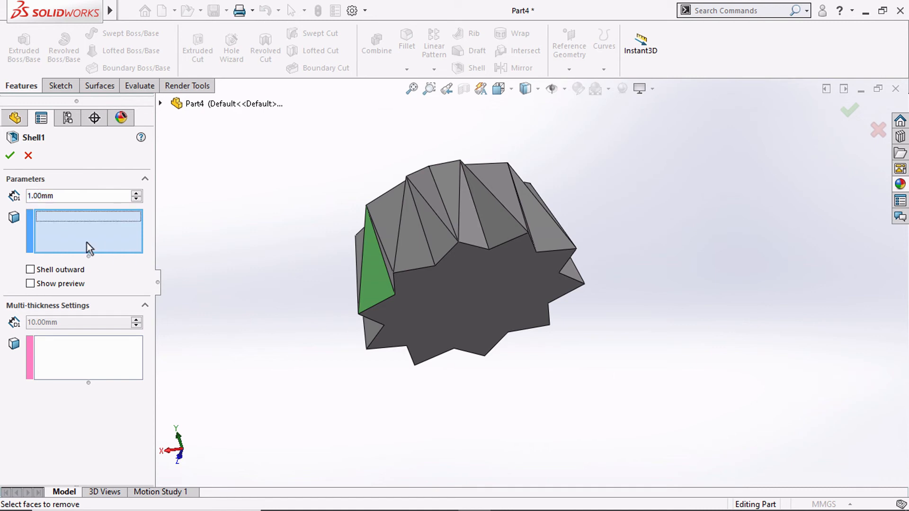
left_click(445, 289)
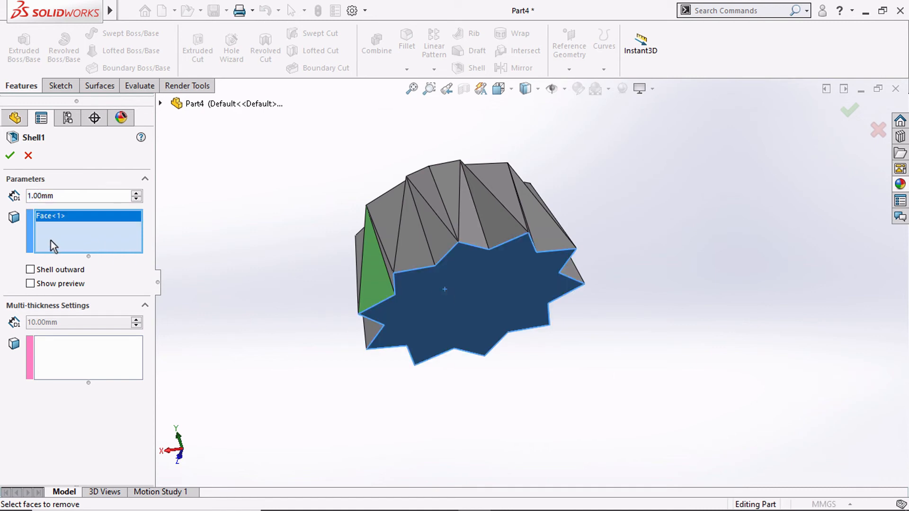
left_click(10, 156)
Step: Remove all part appearances from Part4, including the green colour on the pleat faces
middle_click_drag(332, 340, 491, 371)
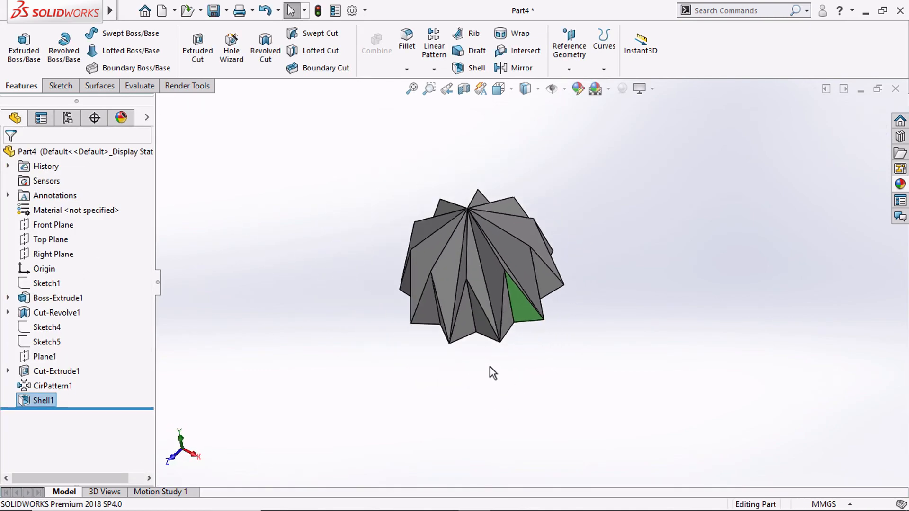
left_click(504, 94)
left_click(518, 145)
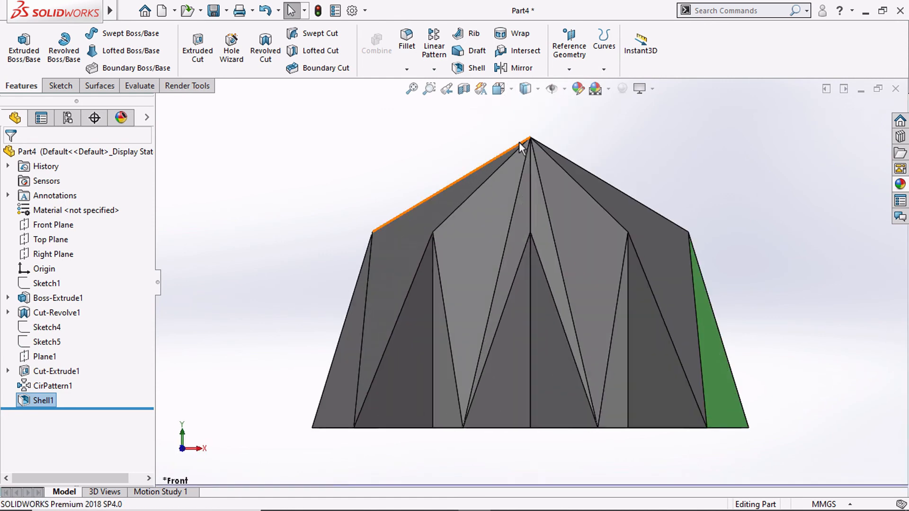
middle_click_drag(479, 266, 620, 314)
left_click(146, 117)
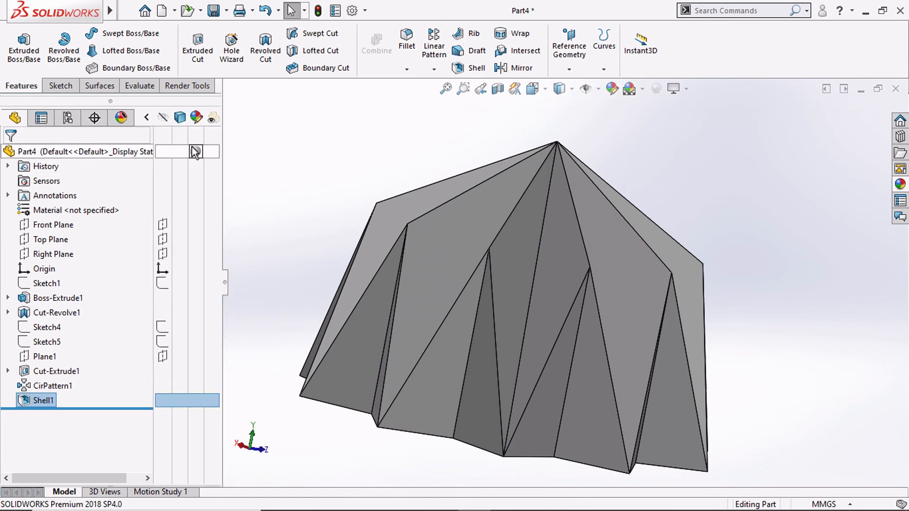
left_click(195, 152)
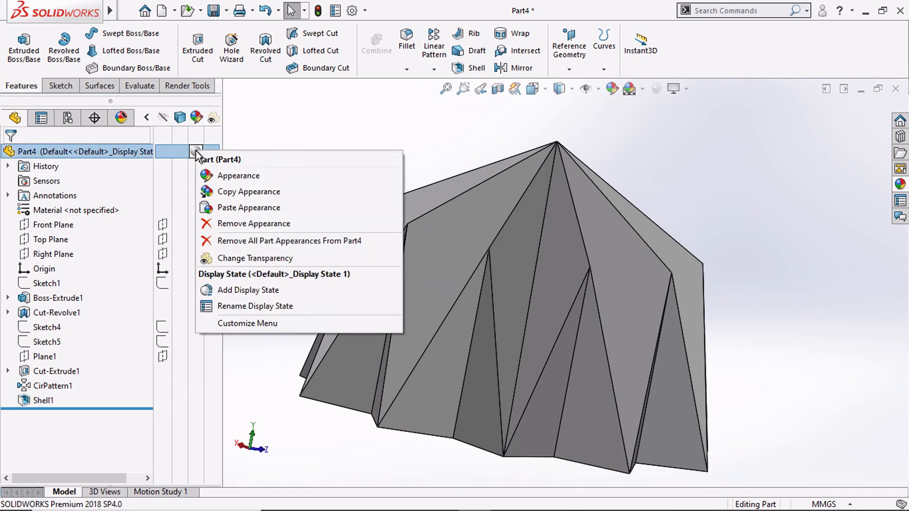
left_click(227, 240)
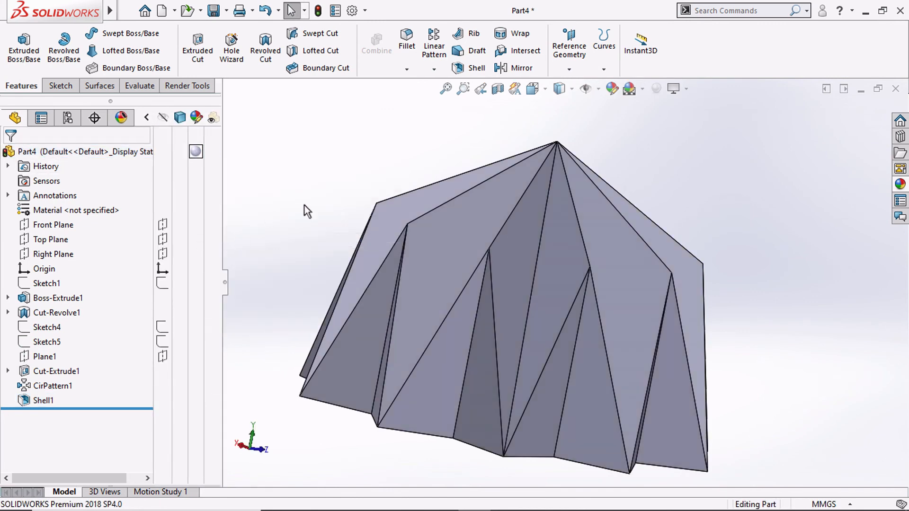
left_click(147, 119)
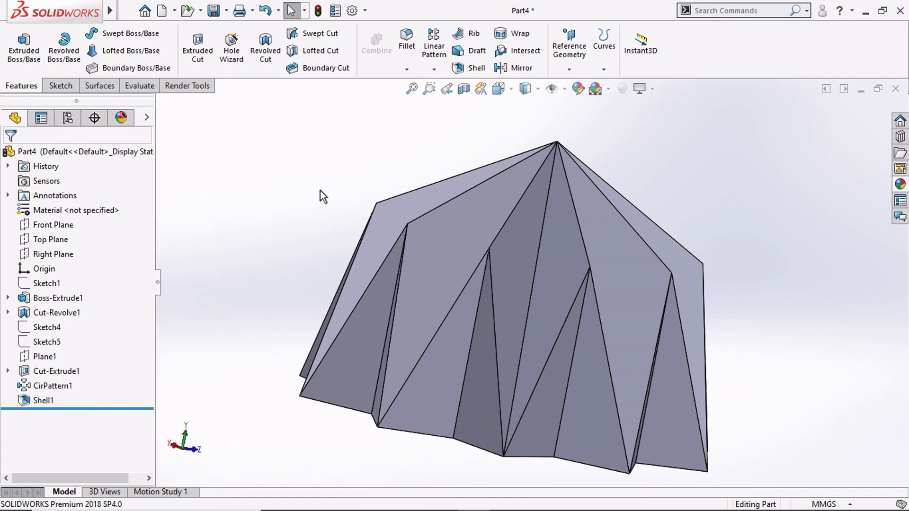
Step: Examine the shelled, pleated part from several directions, including the right, front and bottom views
middle_click_drag(319, 190, 213, 243)
scroll(521, 314, "up", 4)
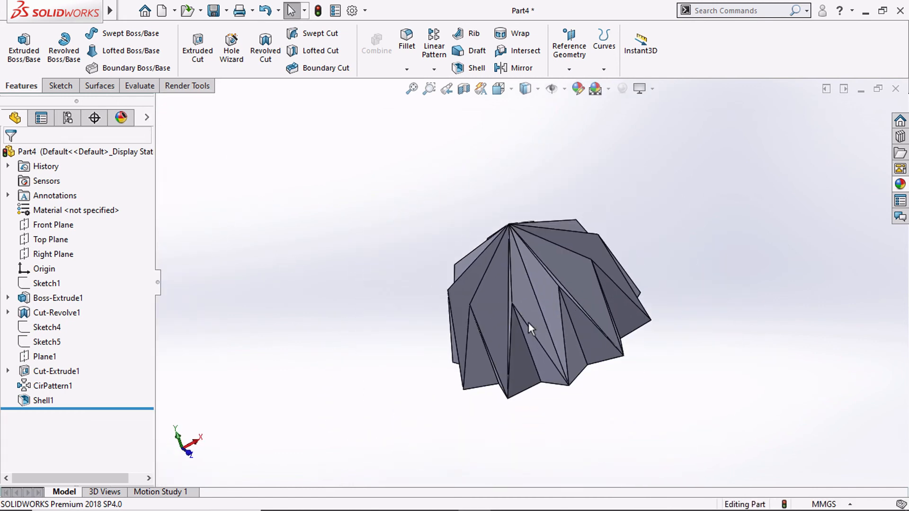
middle_click_drag(528, 322, 569, 307)
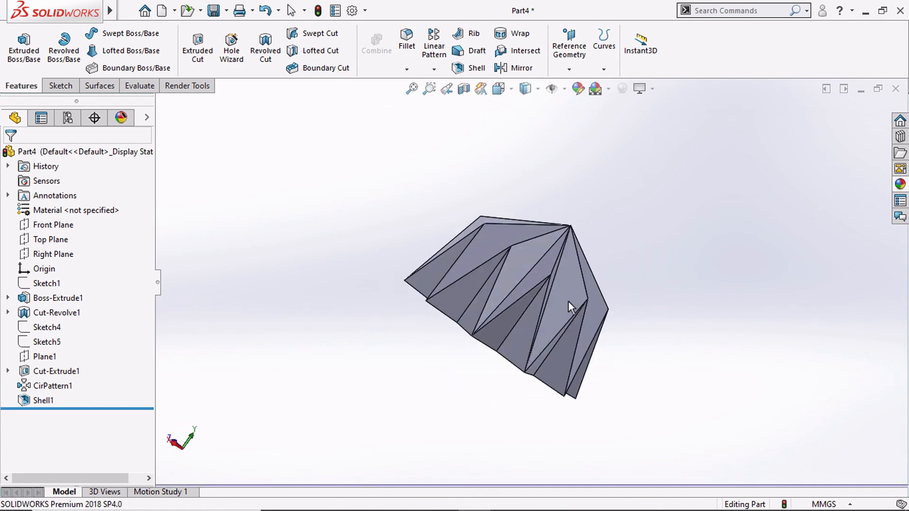
left_click(498, 89)
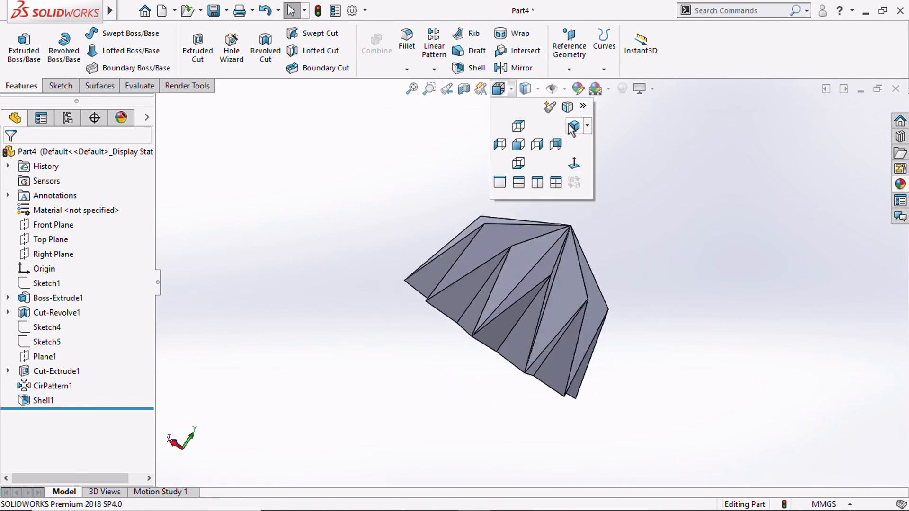
left_click(570, 126)
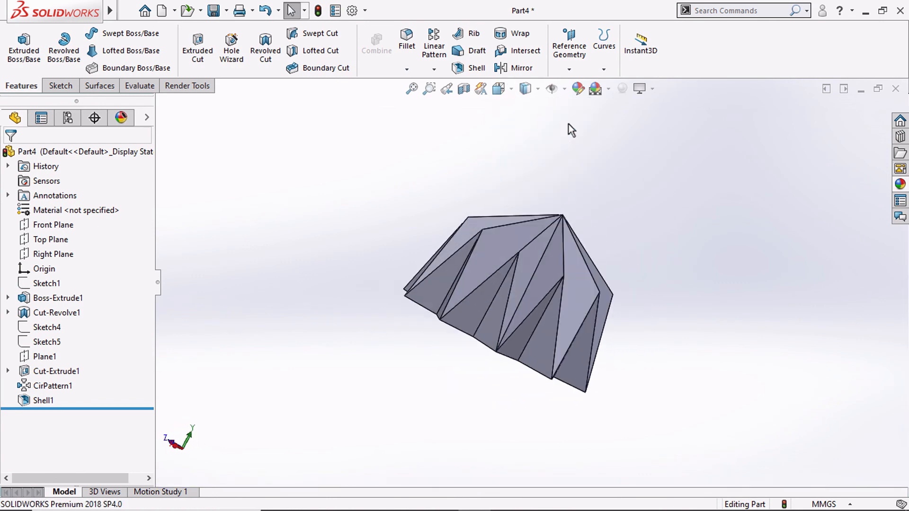
left_click(503, 90)
left_click(555, 145)
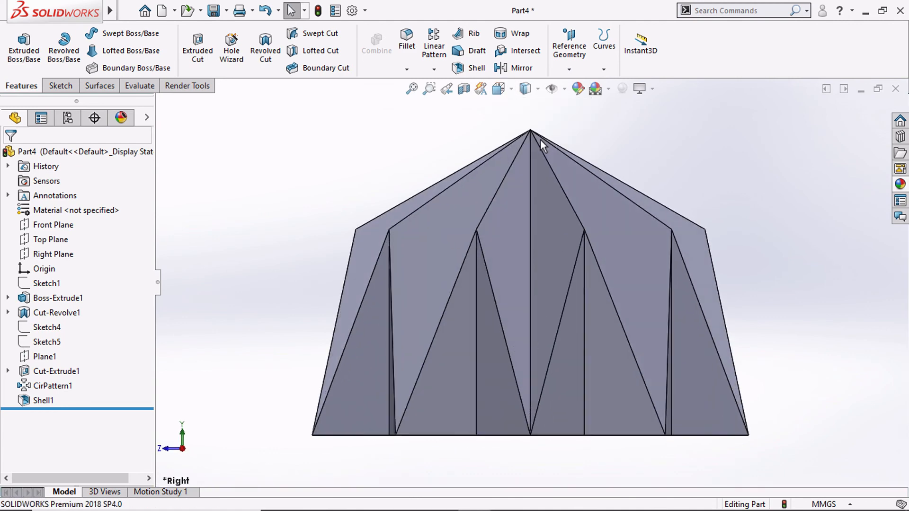
left_click(502, 100)
left_click(537, 145)
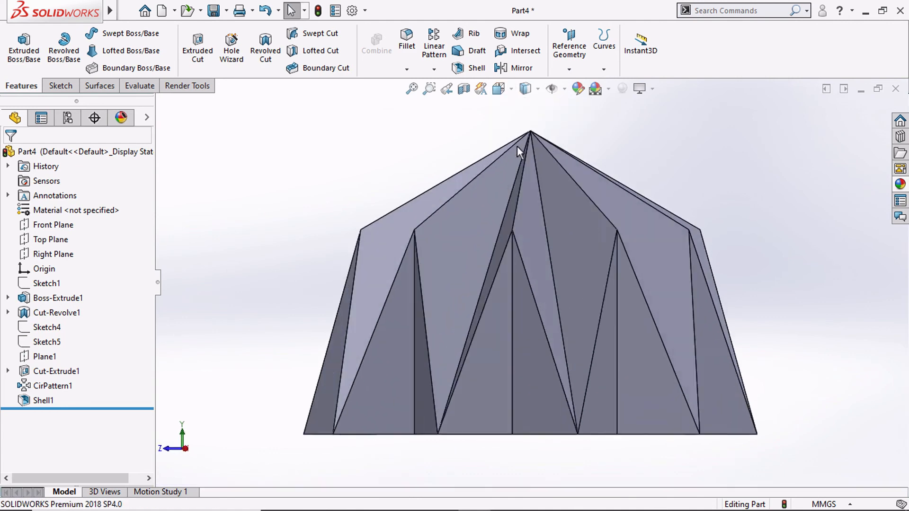
left_click(499, 89)
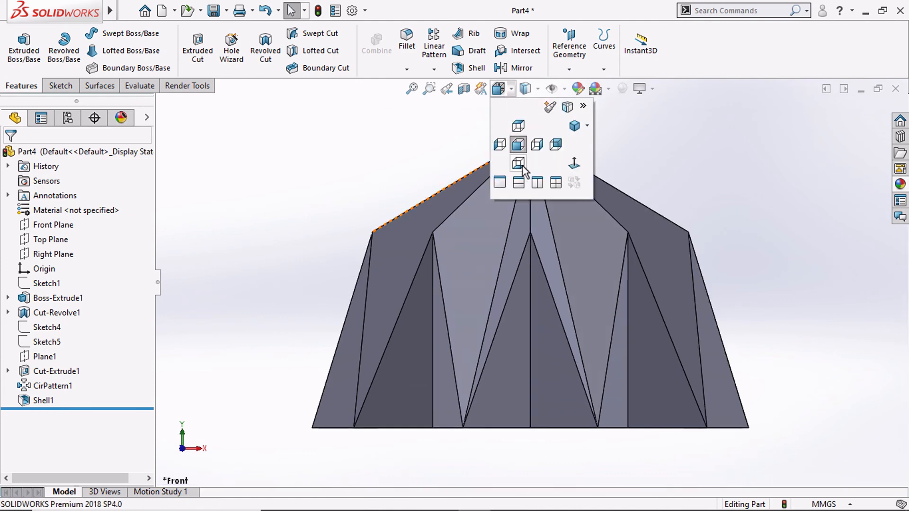
left_click(521, 165)
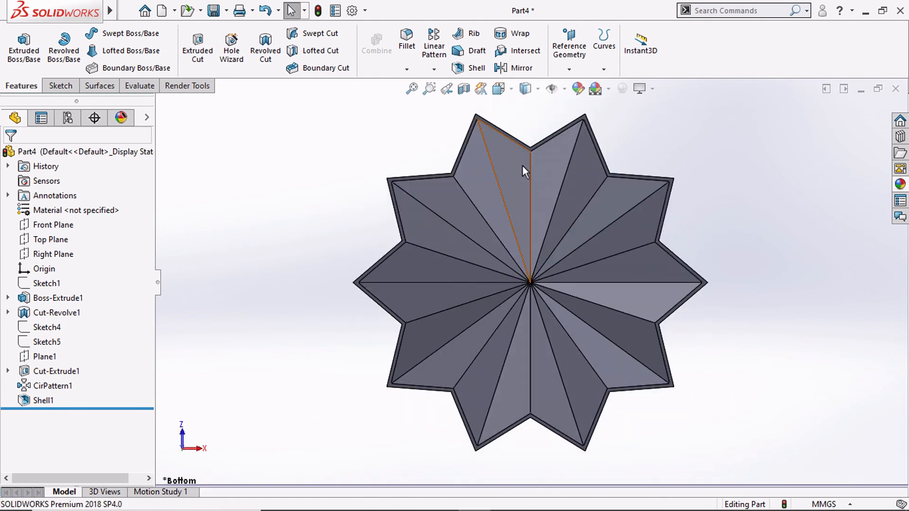
left_click(501, 91)
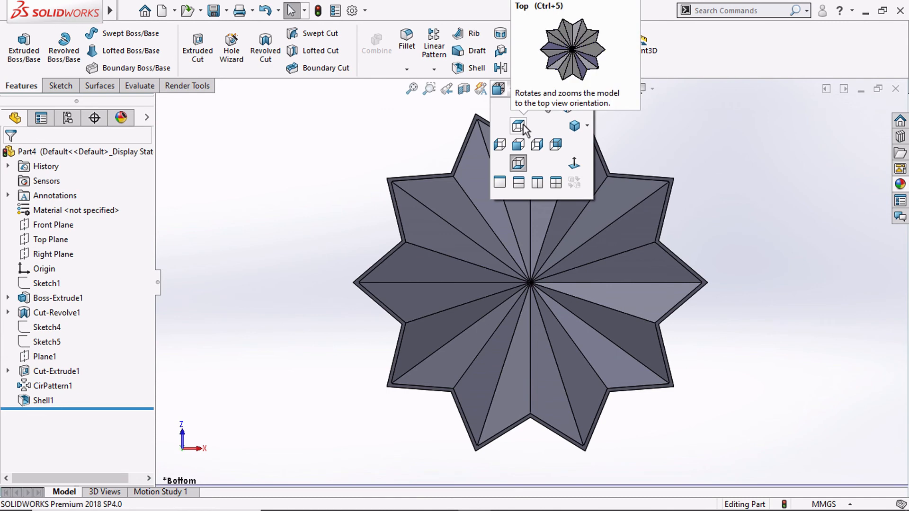
left_click(536, 145)
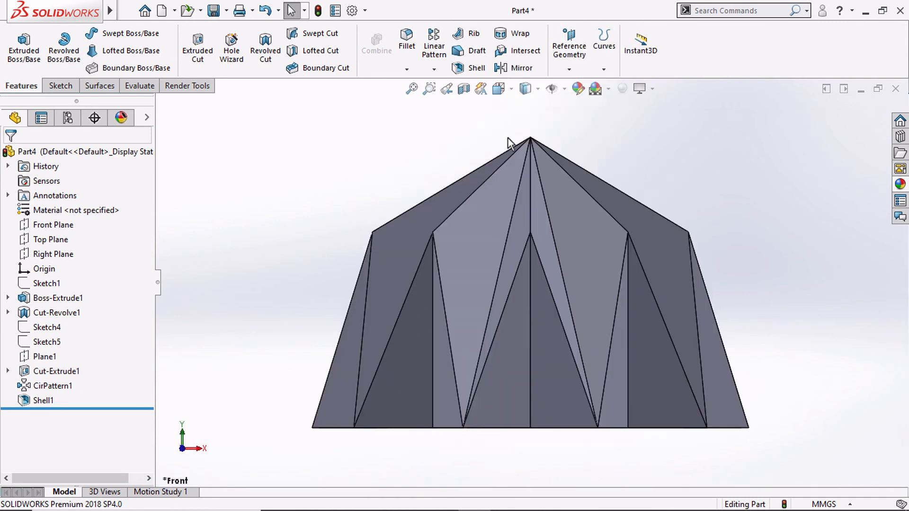
Step: Preview a section of the shell on the Front Plane with the cutting plane rotated about 50 degrees
left_click(462, 92)
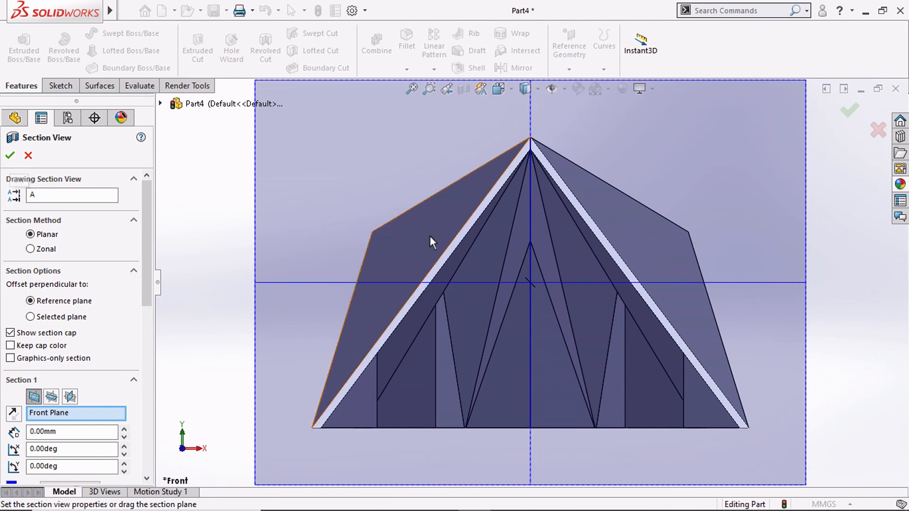
middle_click_drag(430, 235, 371, 324)
left_click_drag(471, 266, 471, 322)
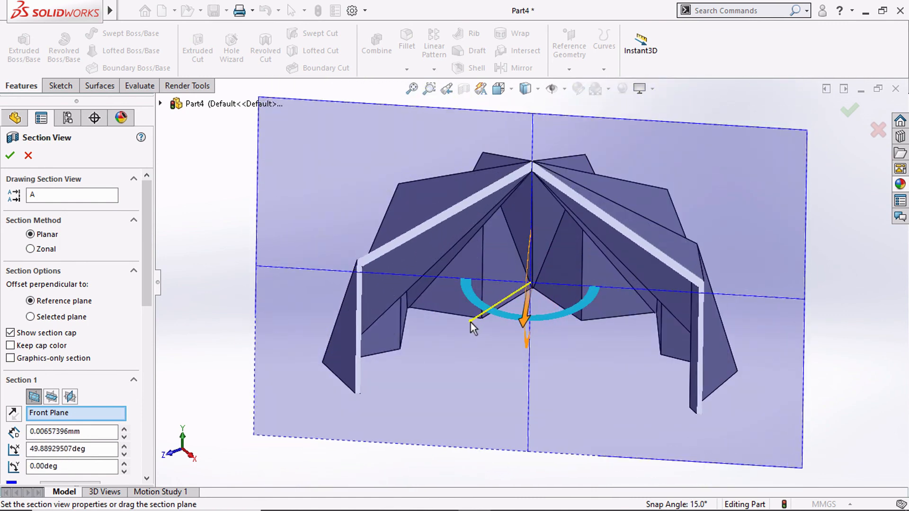
left_click(29, 156)
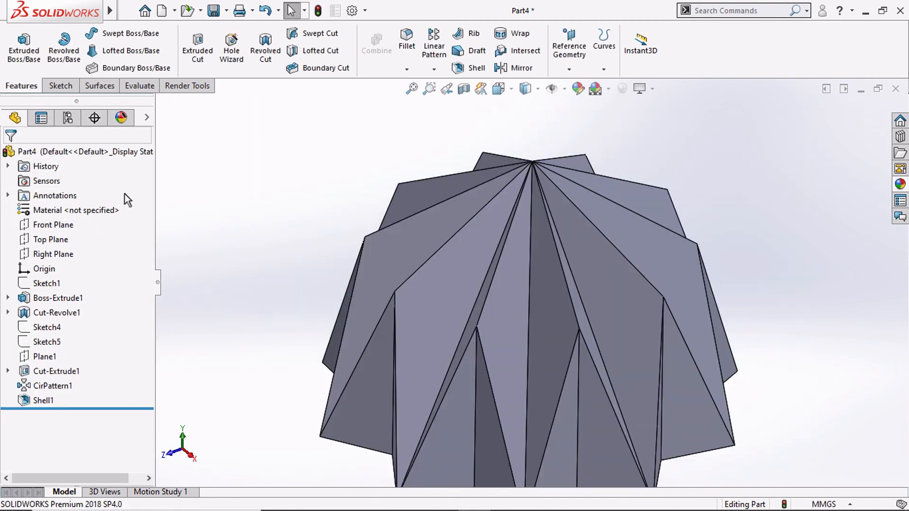
Step: Apply the rotated section view, examine the shell's interior and restore the unsectioned display
left_click(463, 90)
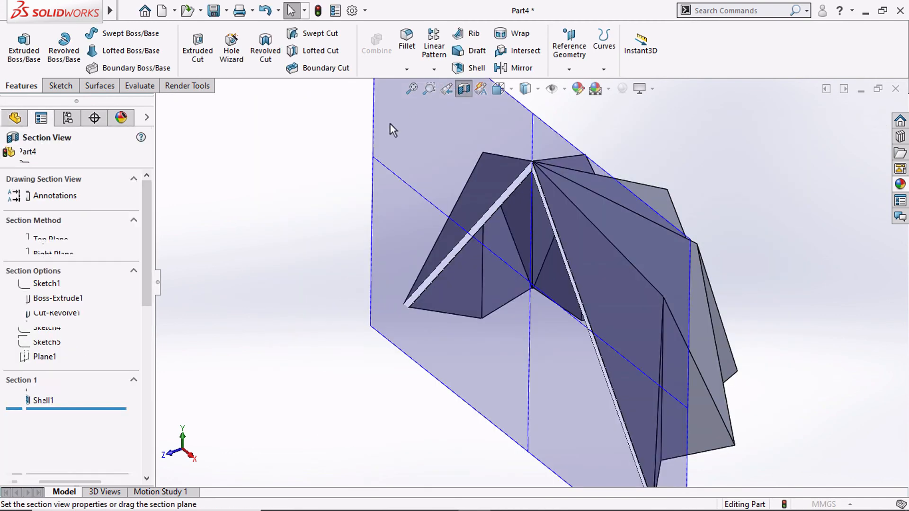
left_click(10, 156)
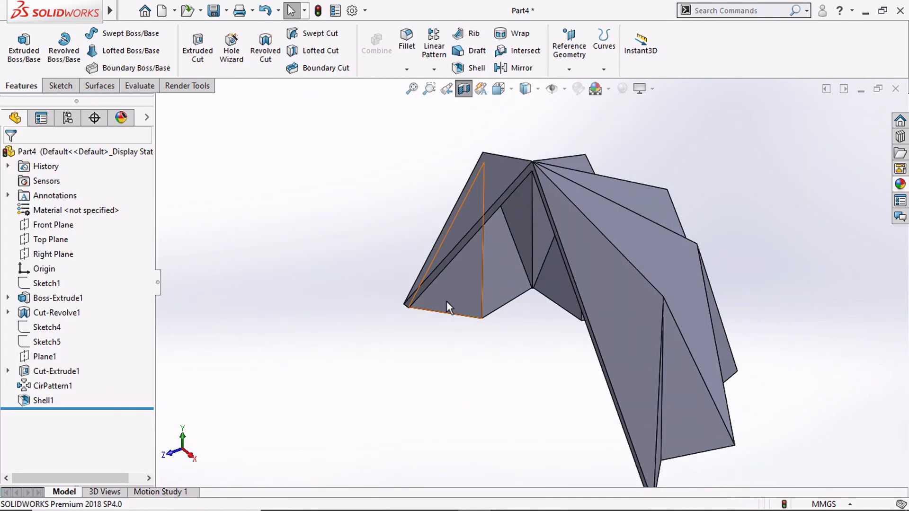
middle_click_drag(447, 301, 496, 286)
left_click(465, 93)
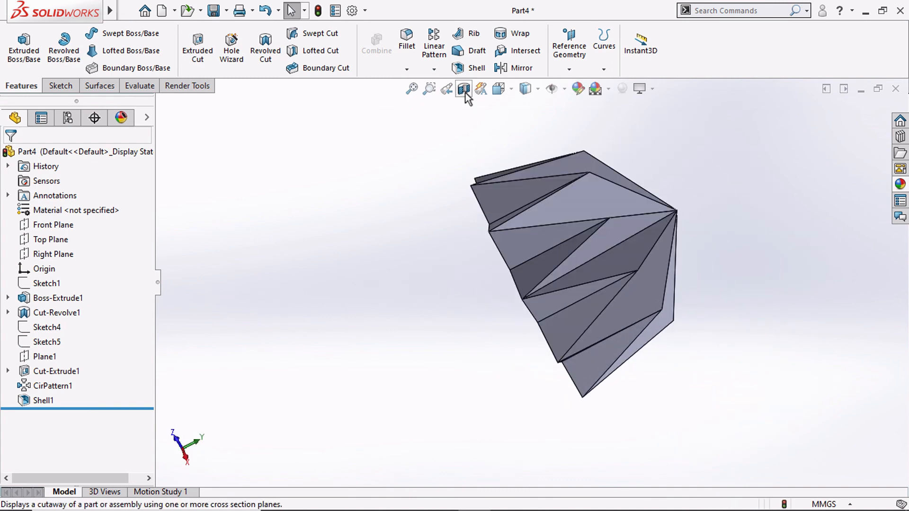
Step: In isometric view, apply the Solid White appearance to the whole part and set its colour to the standard light cyan
left_click(501, 92)
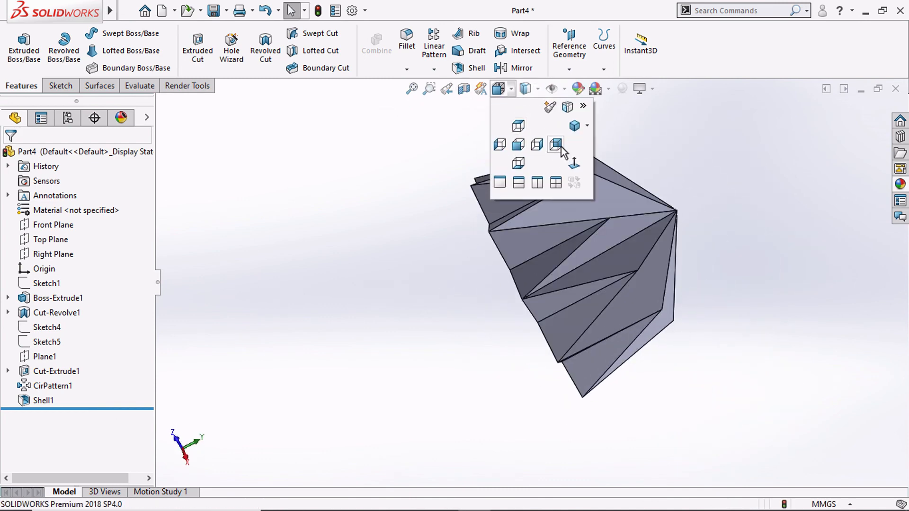
left_click(574, 126)
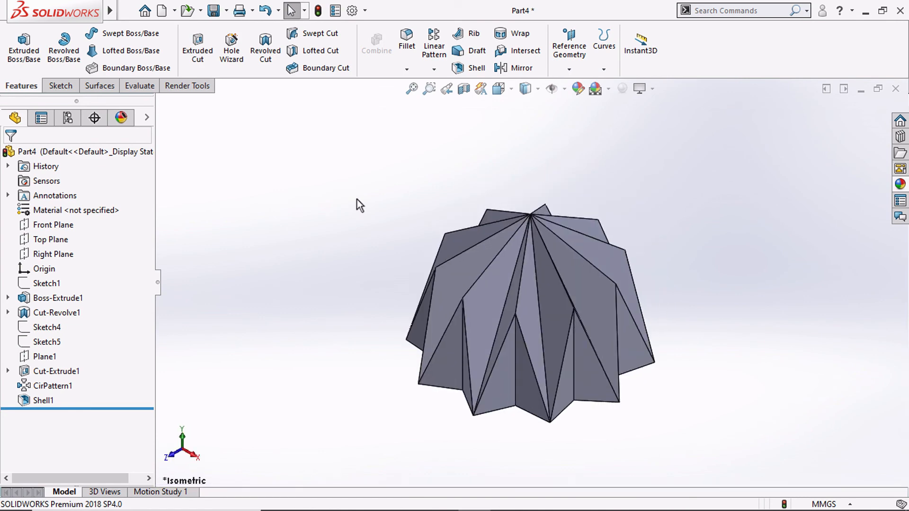
left_click(581, 91)
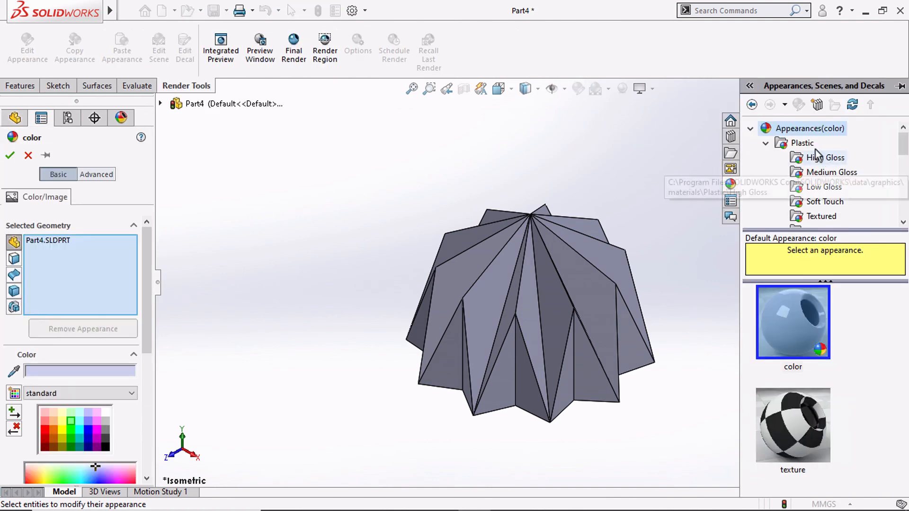
left_click_drag(901, 150, 902, 198)
left_click(803, 186)
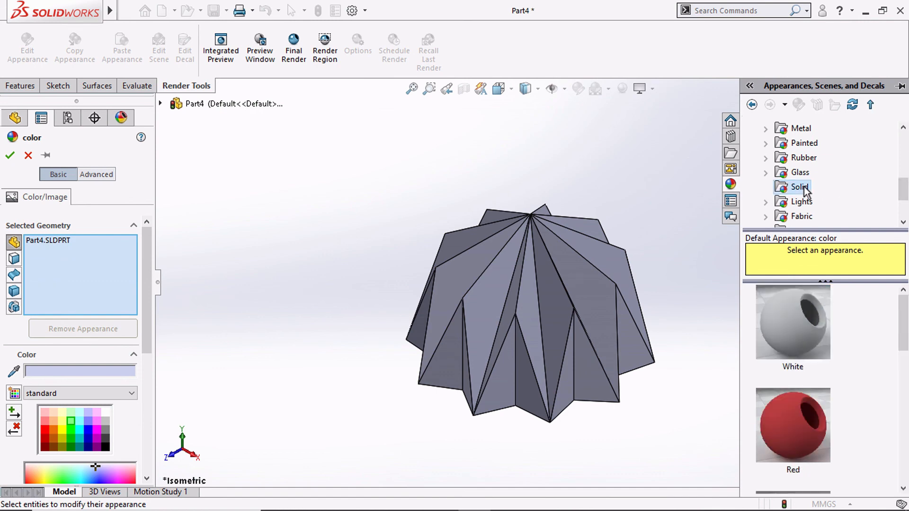
left_click(802, 334)
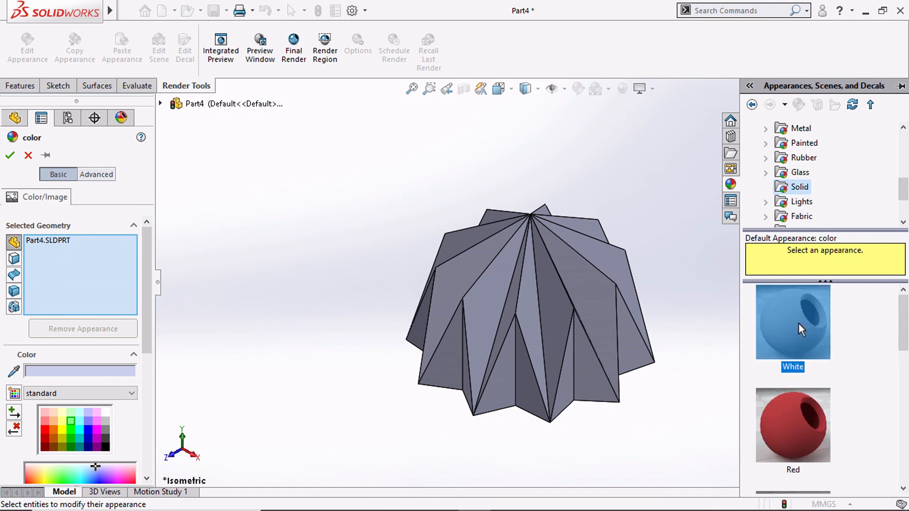
left_click(80, 421)
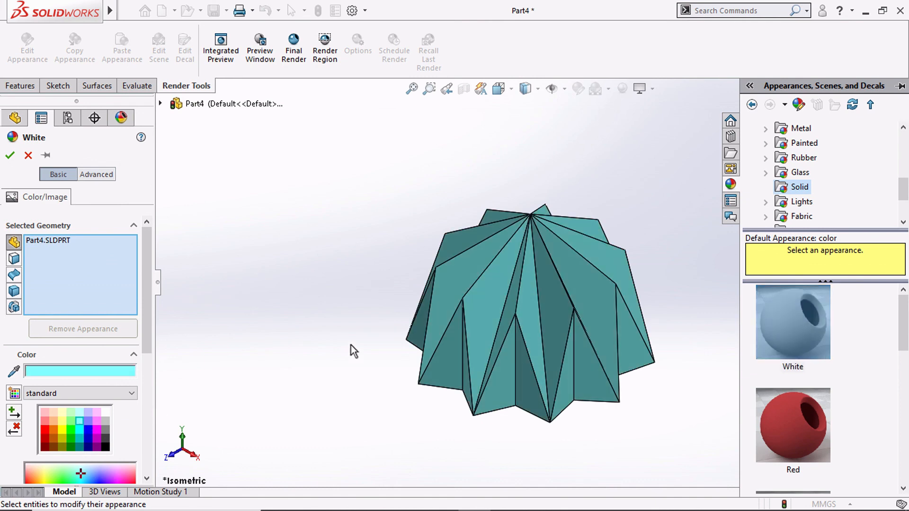
left_click(9, 155)
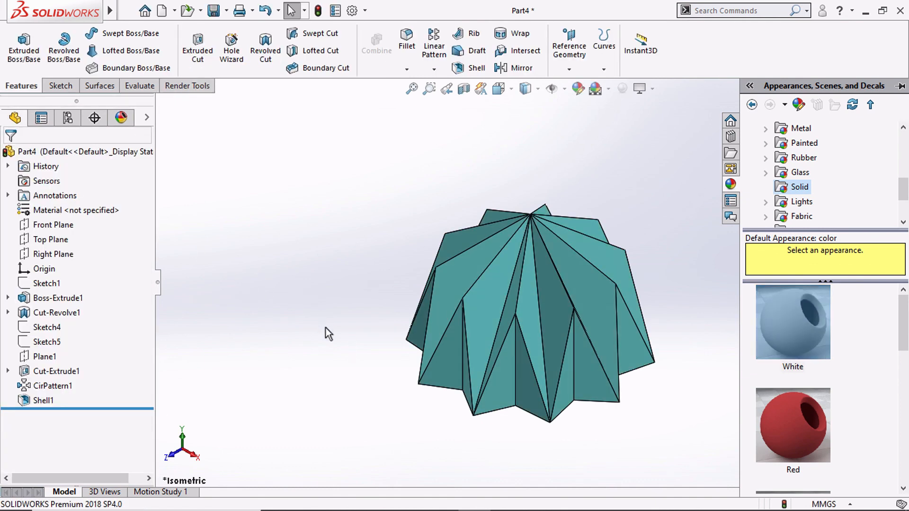
Step: Display the coloured part in Shaded style without edges and examine its pleats from other directions
scroll(530, 281, "up", 3)
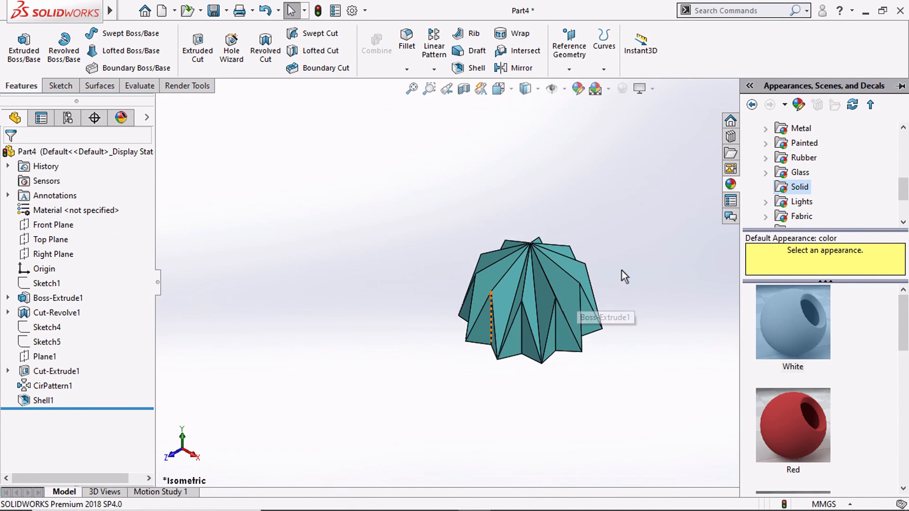
middle_click_drag(632, 310, 430, 408)
left_click(498, 88)
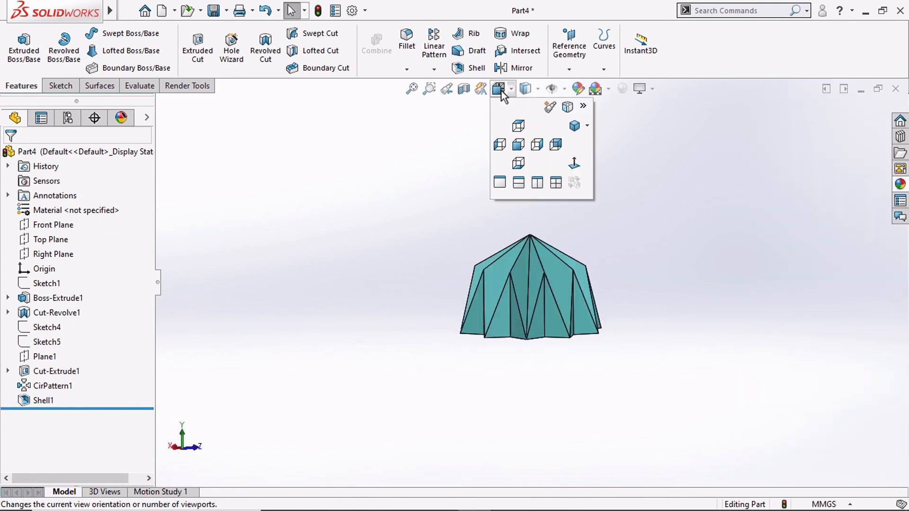
left_click(525, 88)
left_click(527, 127)
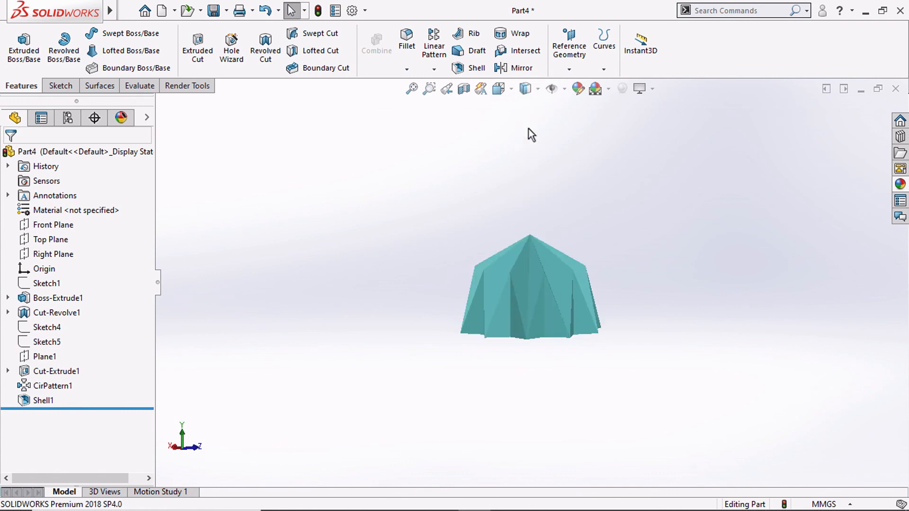
middle_click_drag(618, 207, 541, 190)
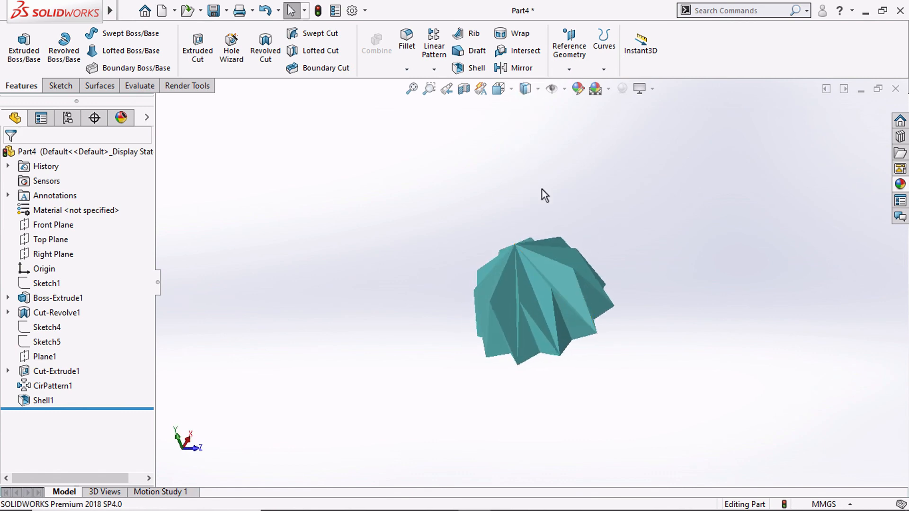
Step: Restore the Shaded With Edges display and orient the part to the isometric view
left_click(503, 93)
left_click(525, 89)
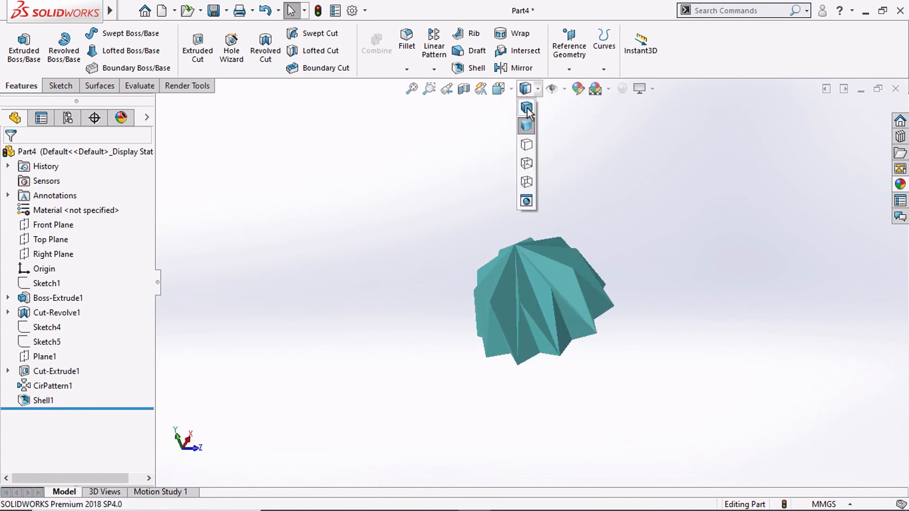
left_click(527, 109)
middle_click_drag(552, 258, 516, 156)
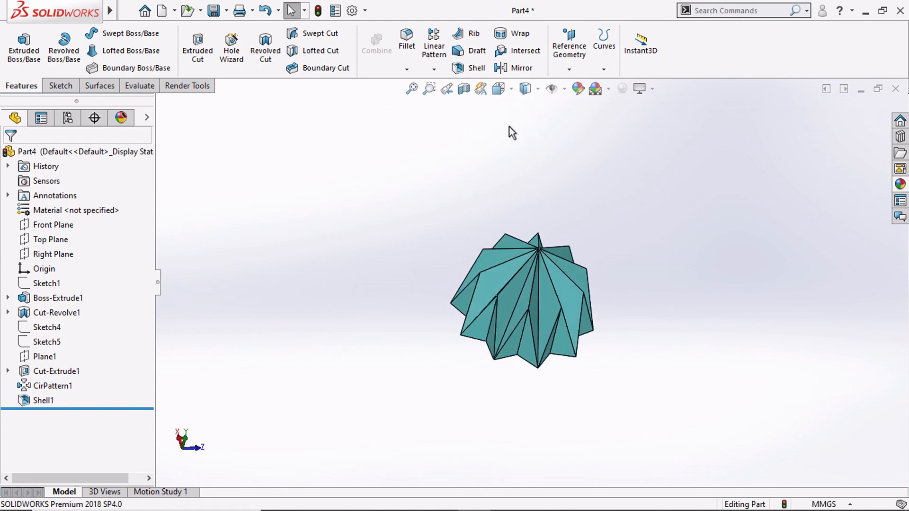
left_click(499, 89)
left_click(573, 125)
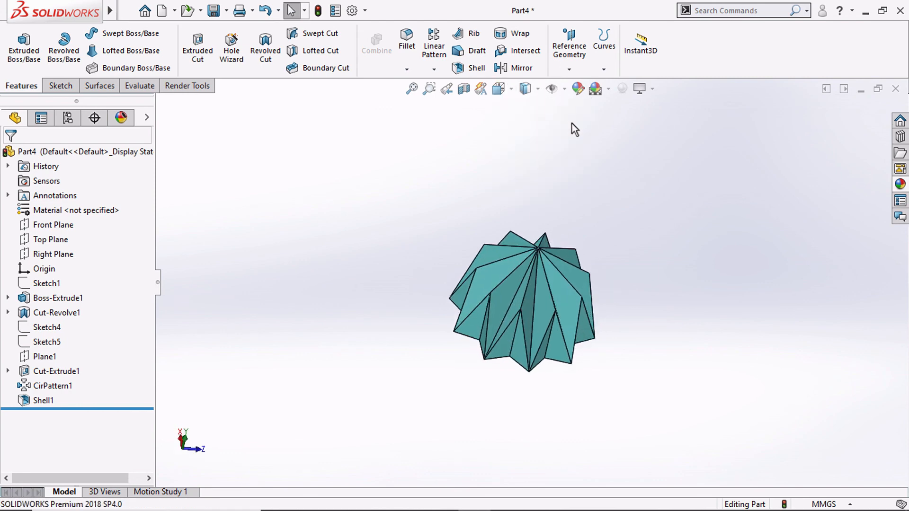